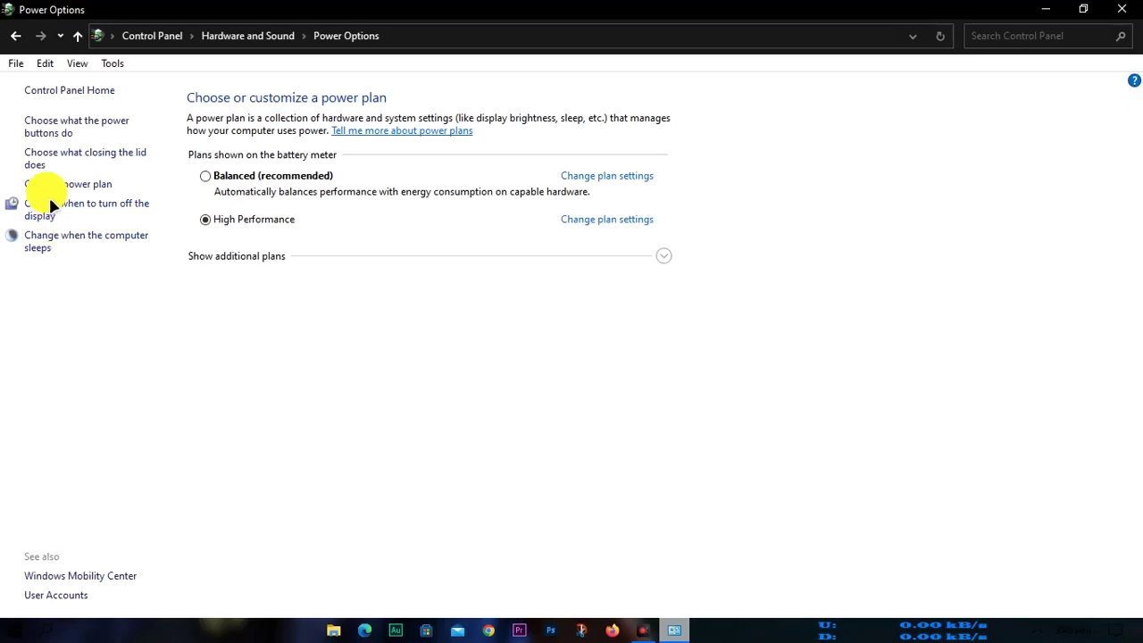
# Open the page for creating a new power plan.
pyautogui.click(75, 186)
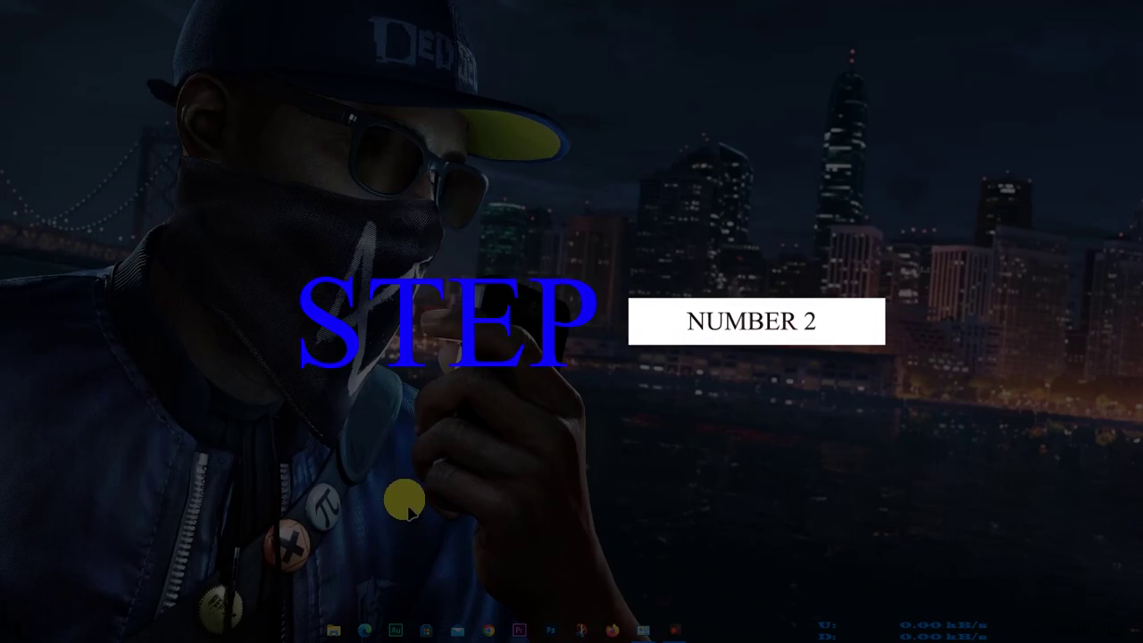
pyautogui.press('super+s')
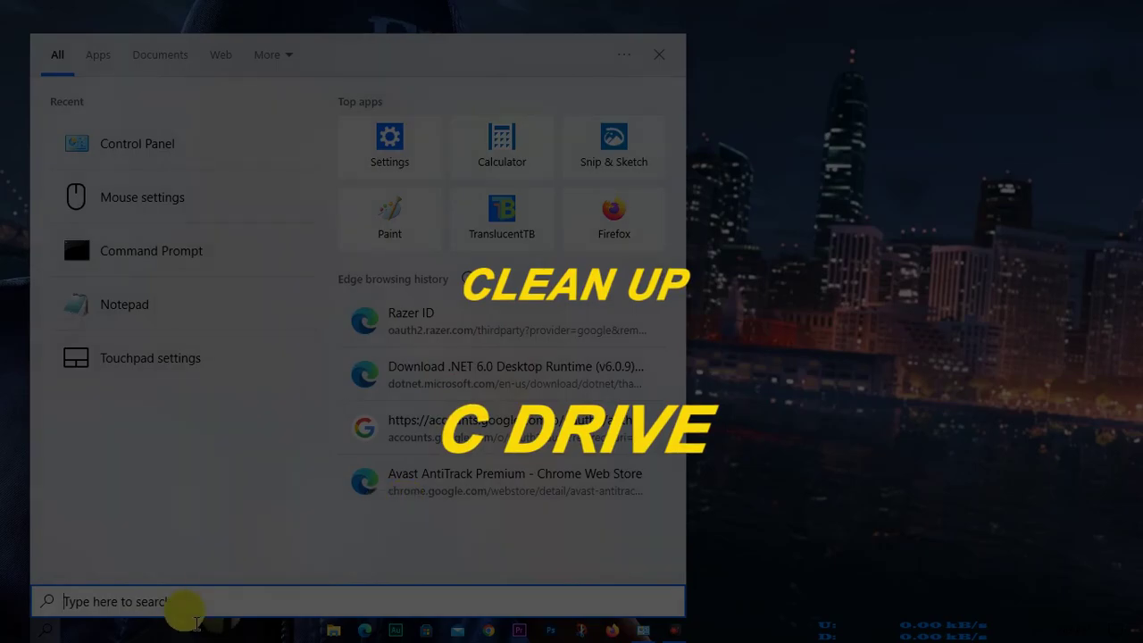
pyautogui.click(839, 576)
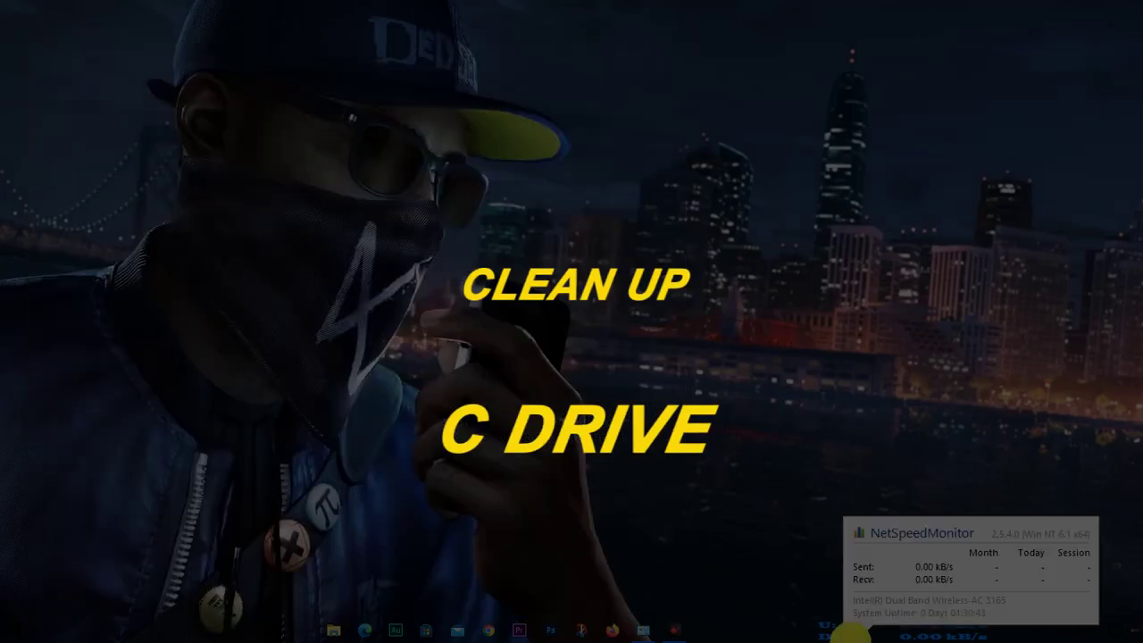
pyautogui.click(50, 612)
pyautogui.press('Escape')
# Open the properties of Local Disk (C:) from This PC and close the File Explorer window behind them.
pyautogui.click(334, 630)
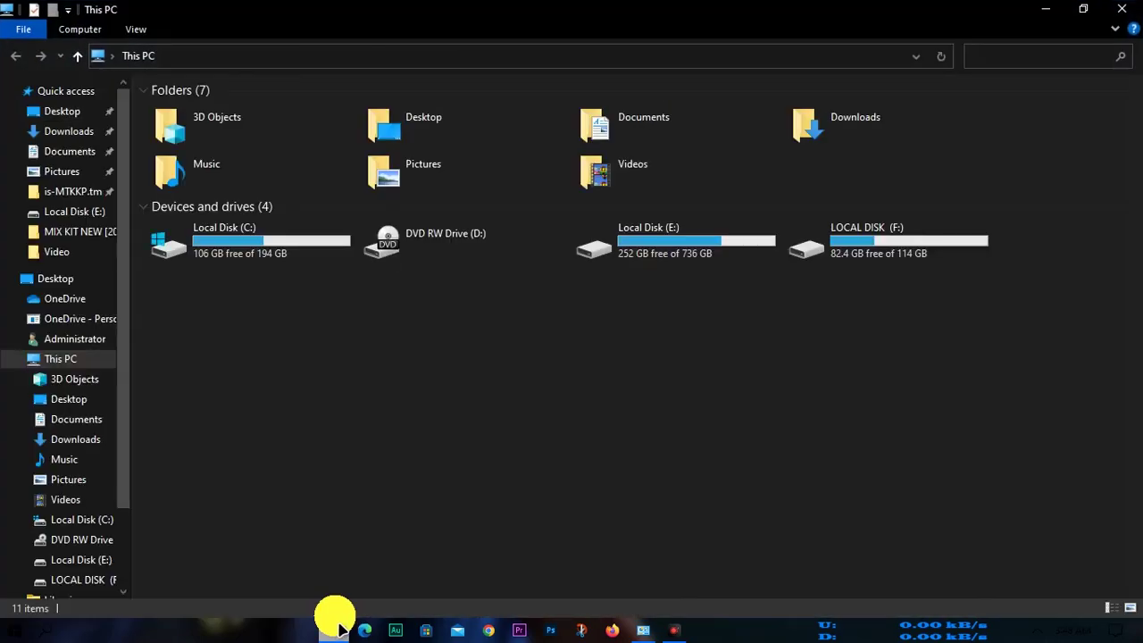
pyautogui.click(256, 241)
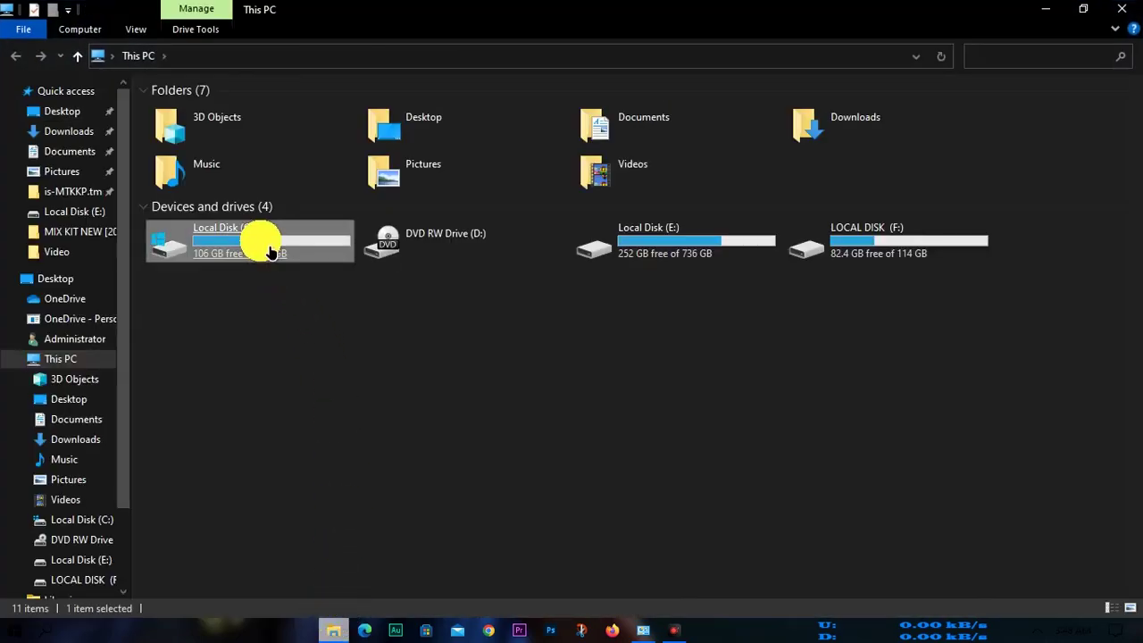
pyautogui.rightClick(253, 241)
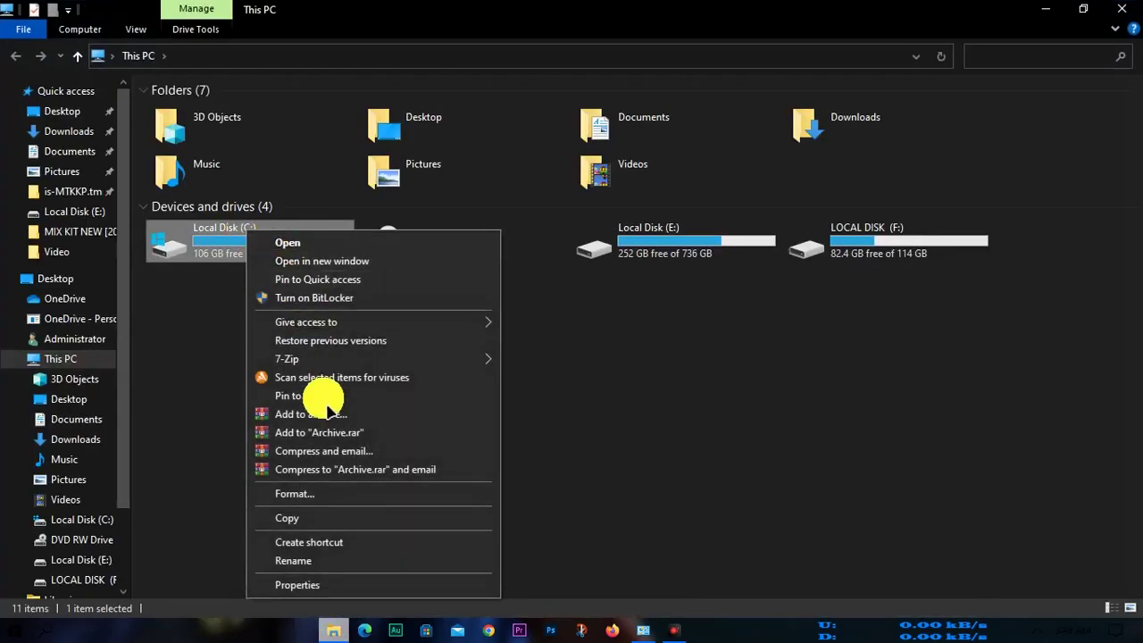
pyautogui.click(298, 584)
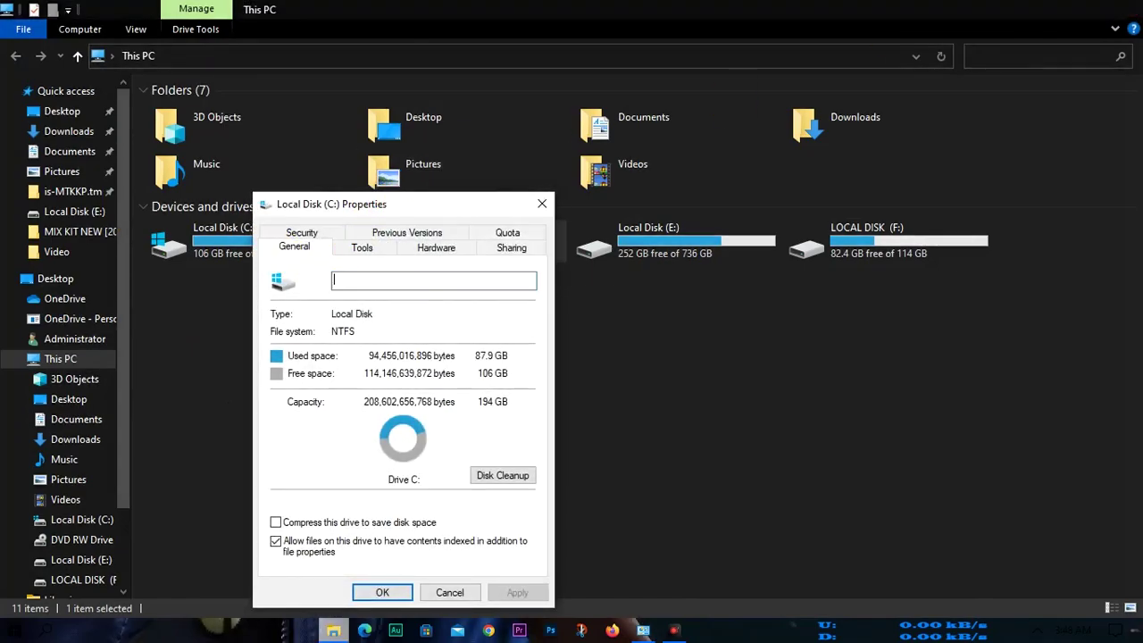
pyautogui.click(1122, 8)
pyautogui.moveTo(400, 214); pyautogui.dragTo(430, 92)
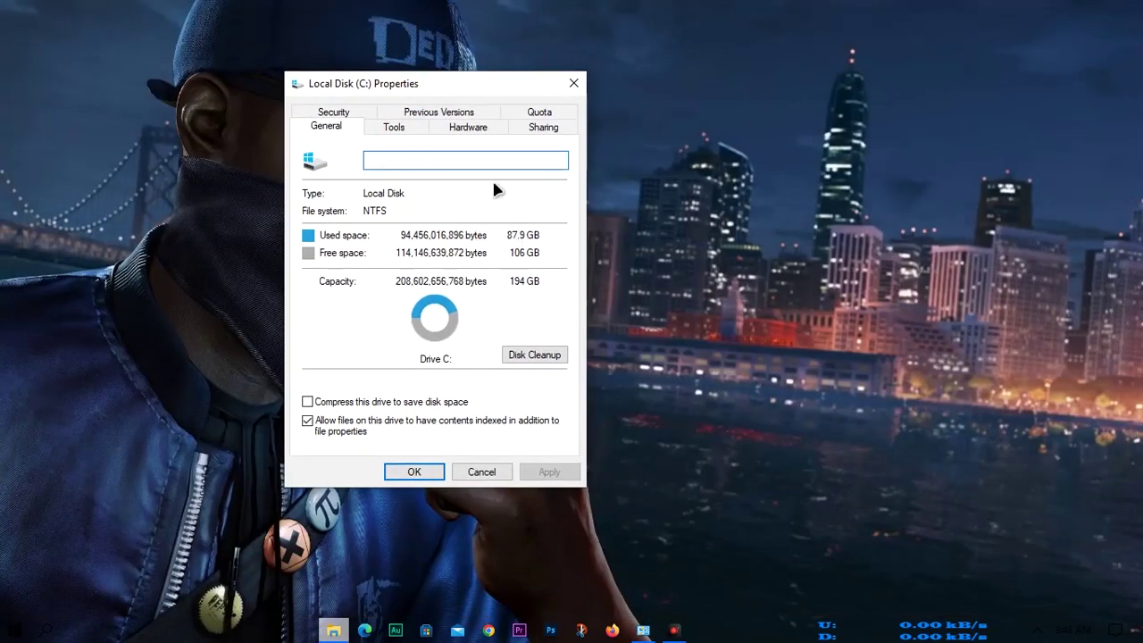
# Start Disk Cleanup for drive C and bring its progress window in front of the drive properties.
pyautogui.click(537, 361)
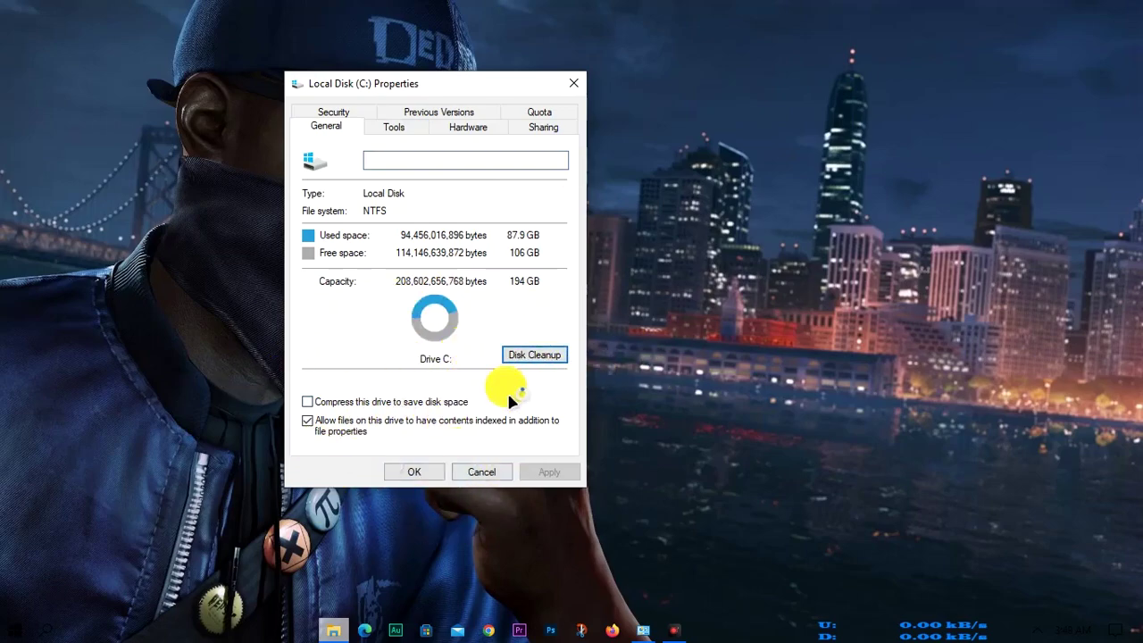
pyautogui.moveTo(396, 96); pyautogui.dragTo(419, 125)
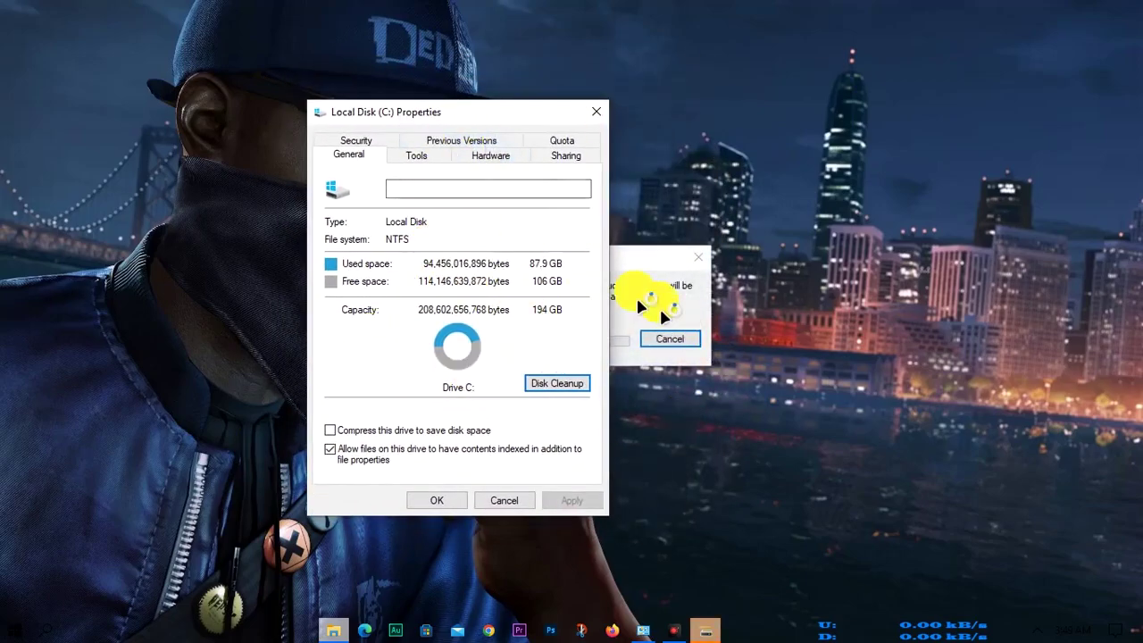
pyautogui.click(659, 300)
pyautogui.moveTo(592, 260); pyautogui.dragTo(520, 249)
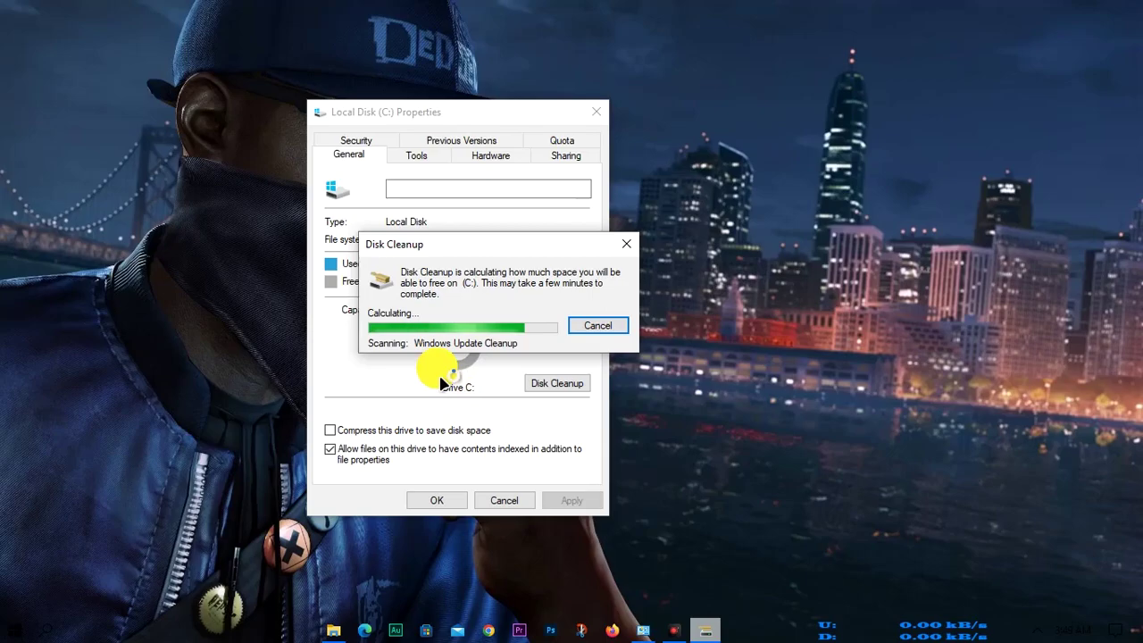
# Mark Windows Update Cleanup, User file history and Temporary Windows installation files for deletion, keeping Temporary files included.
pyautogui.scroll(-2, 457, 205)
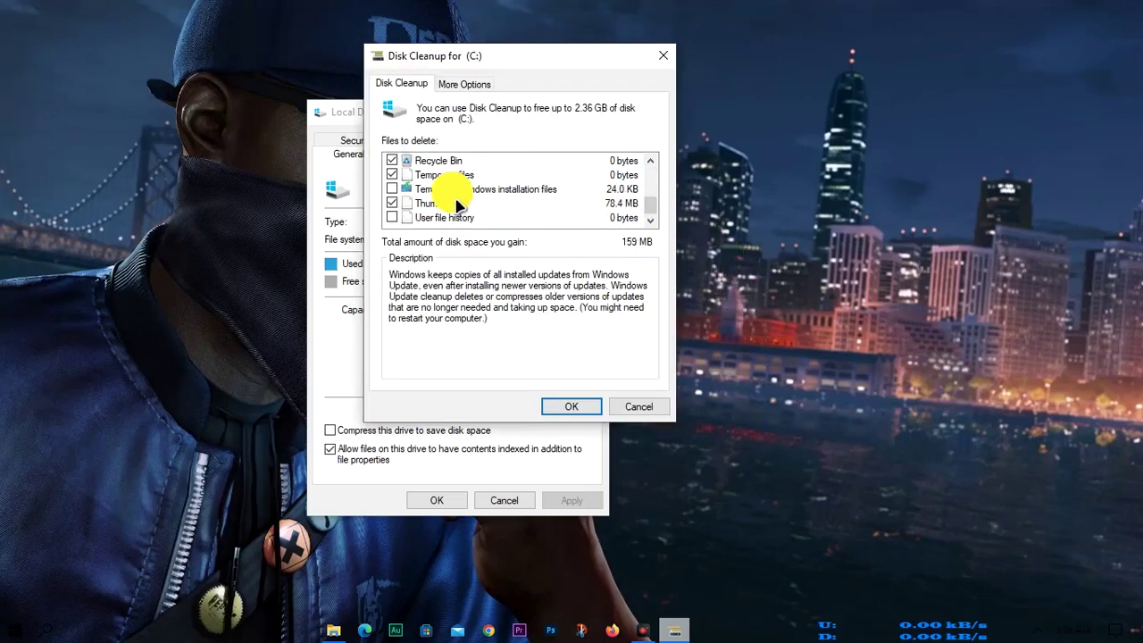
pyautogui.scroll(3, 468, 206)
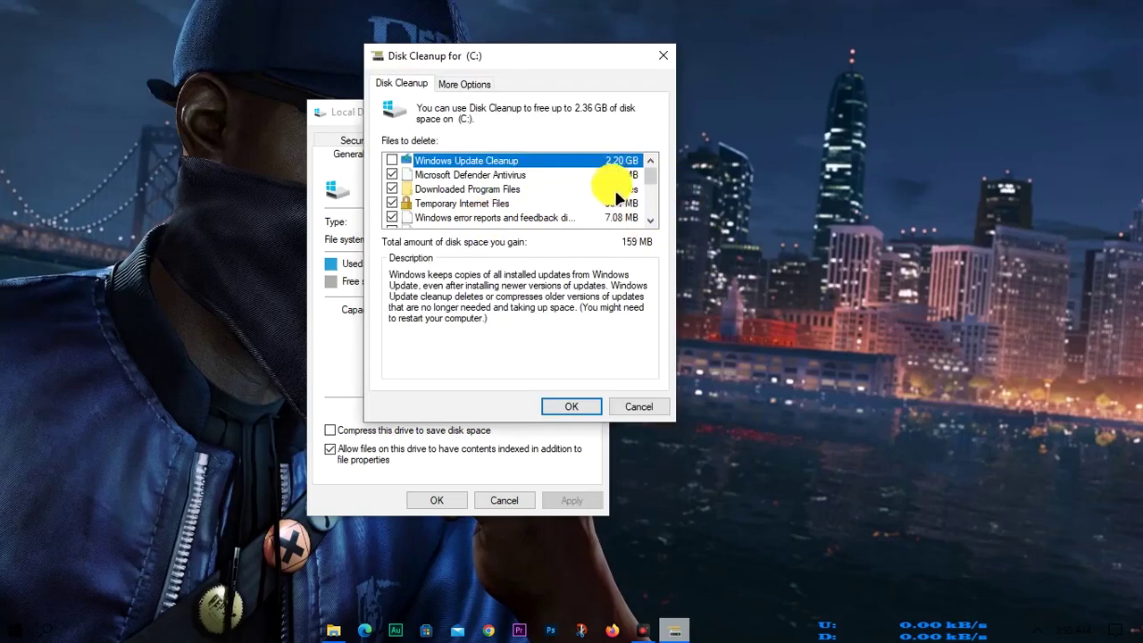
pyautogui.click(391, 159)
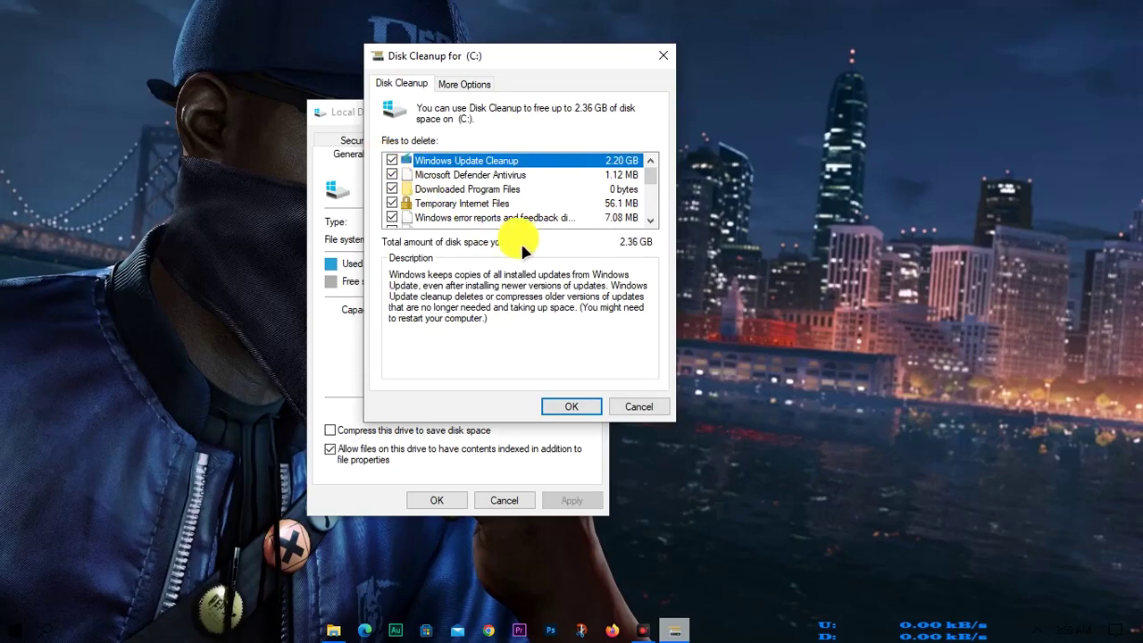
pyautogui.scroll(-3, 464, 189)
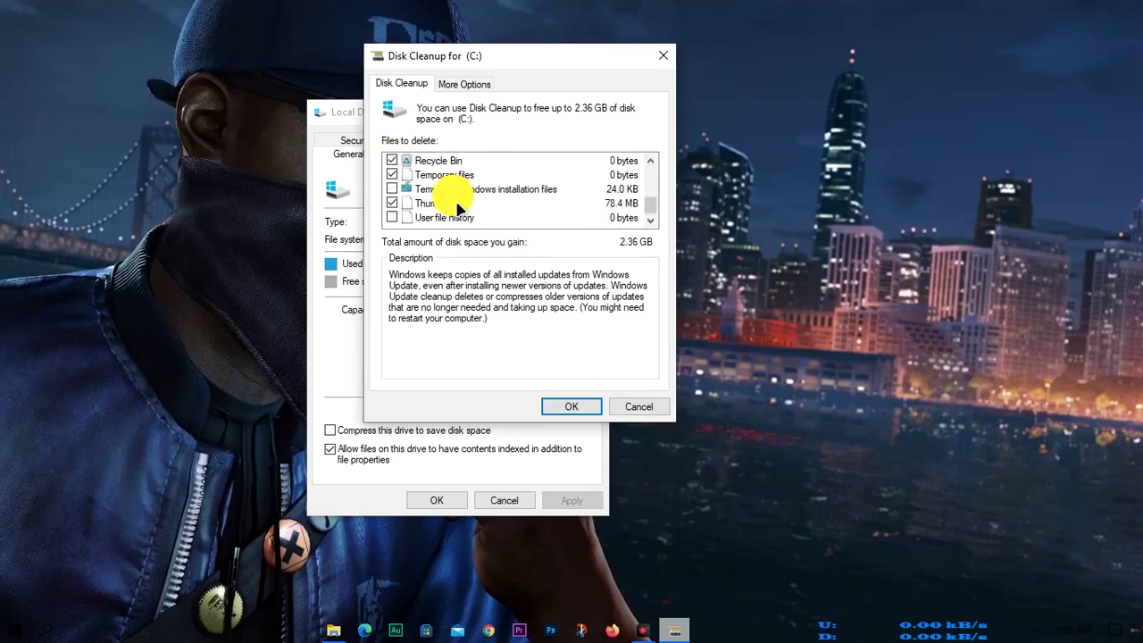
pyautogui.click(391, 217)
pyautogui.click(391, 188)
pyautogui.click(391, 174)
# Check the marked file categories, run the cleanup of drive C and confirm permanently deleting the files.
pyautogui.scroll(3, 437, 201)
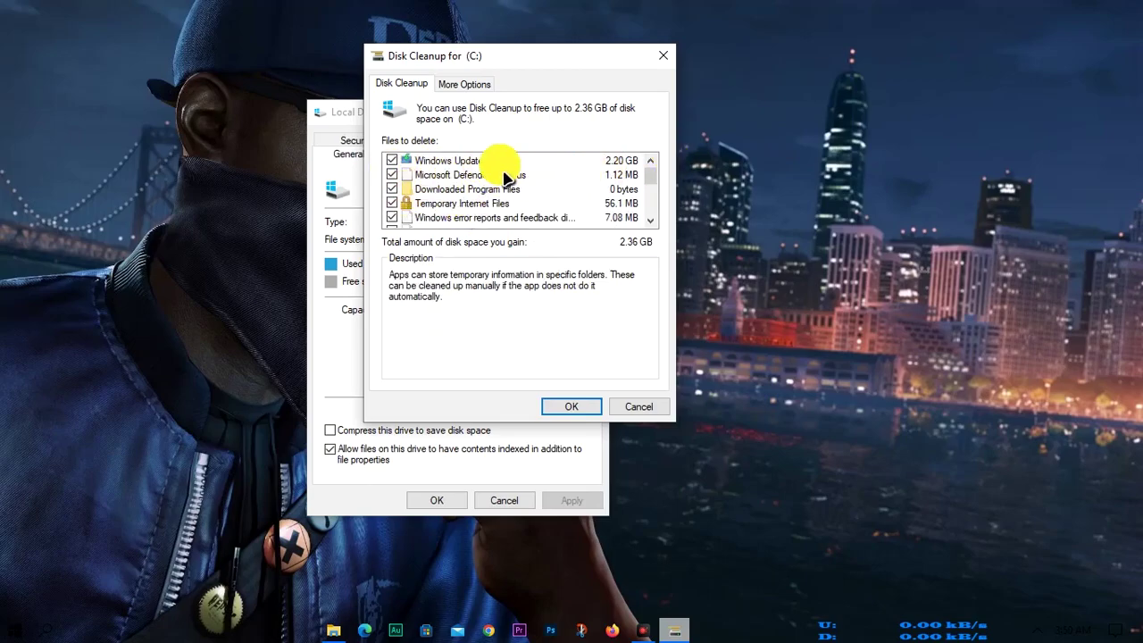
pyautogui.scroll(-3, 499, 177)
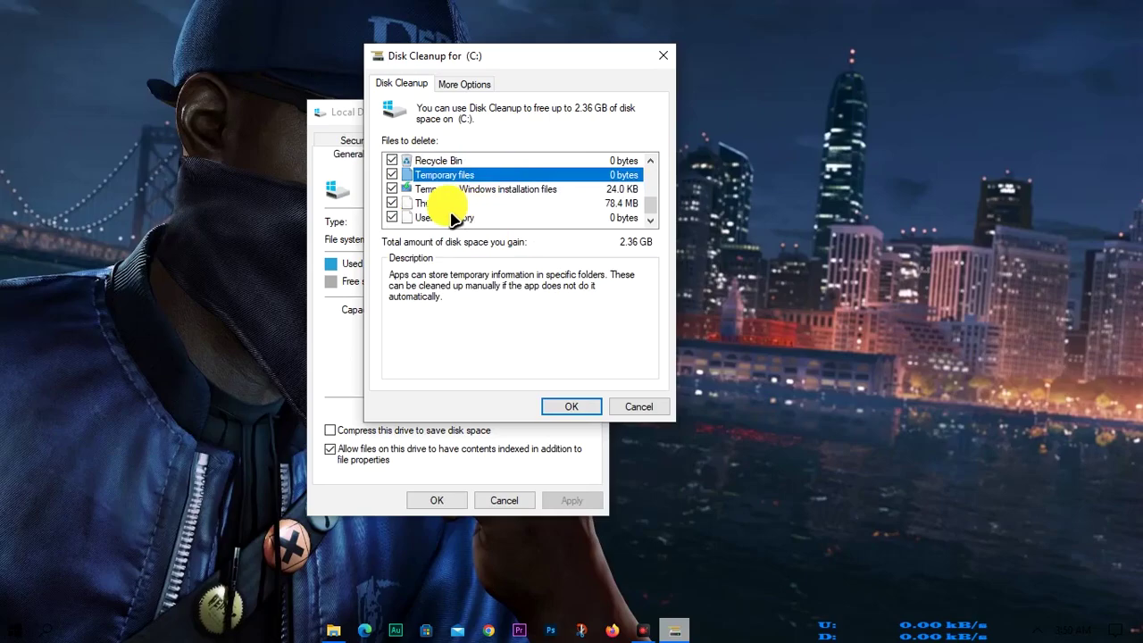
pyautogui.click(555, 413)
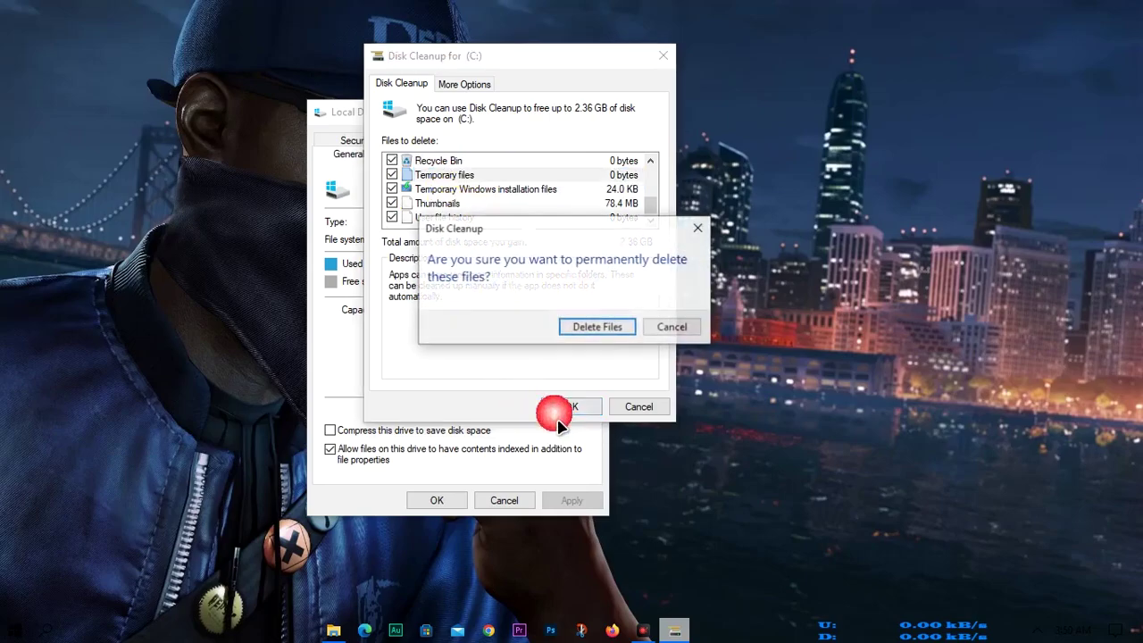
pyautogui.click(595, 340)
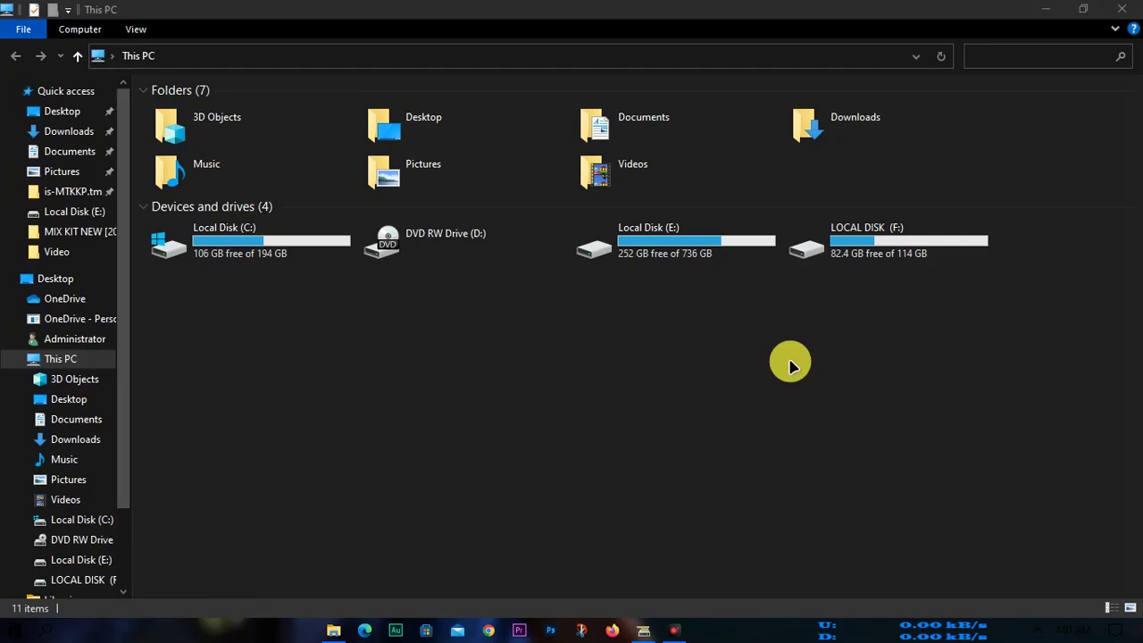
# Open Task Manager and maximize its window.
pyautogui.hotkey('ctrl', 'shift', 'Escape')
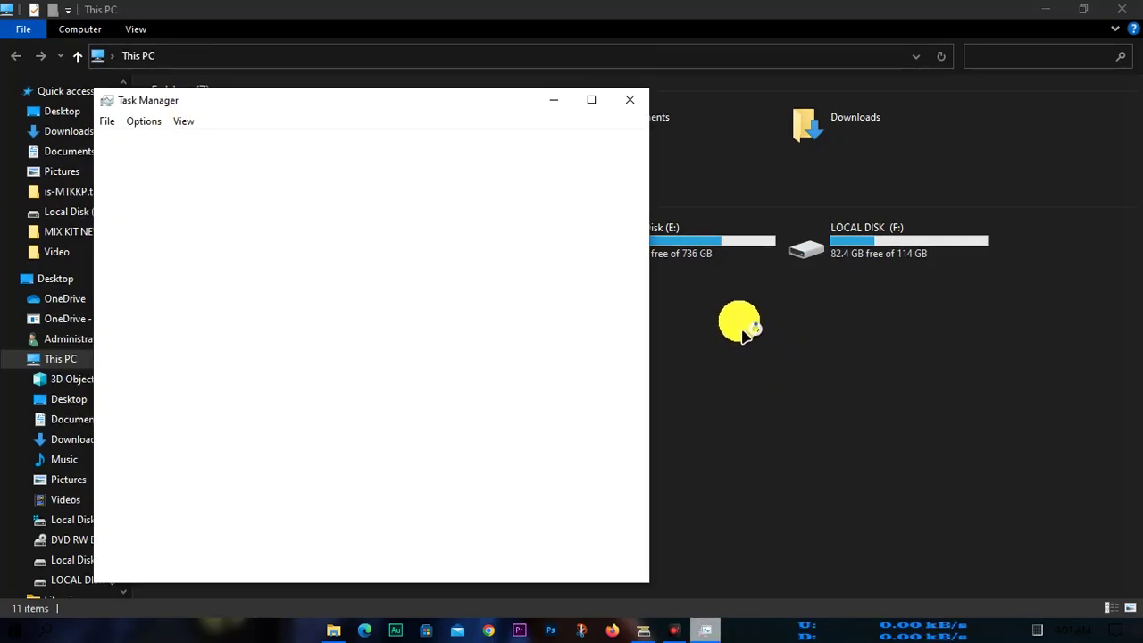
pyautogui.click(629, 99)
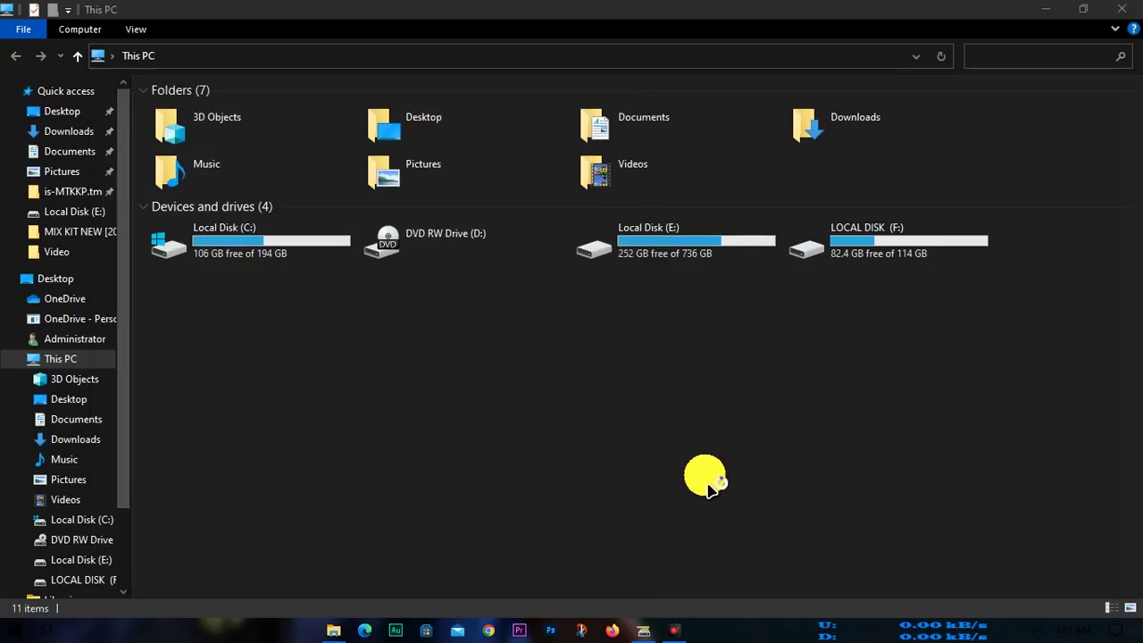
pyautogui.hotkey('ctrl', 'shift', 'Escape')
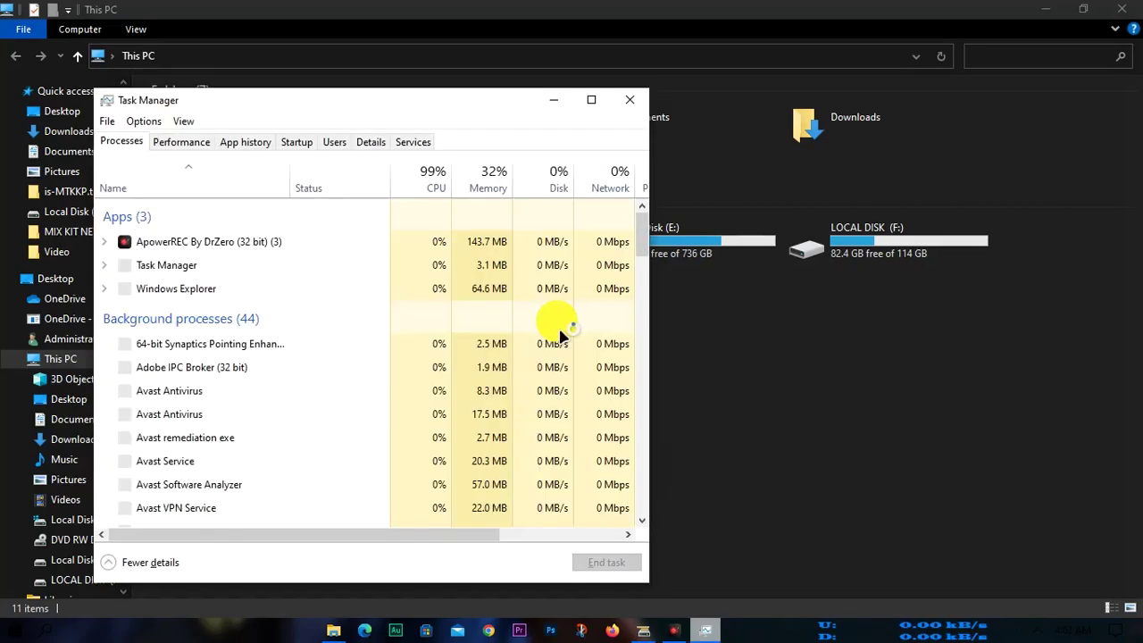
pyautogui.scroll(-12, 268, 285)
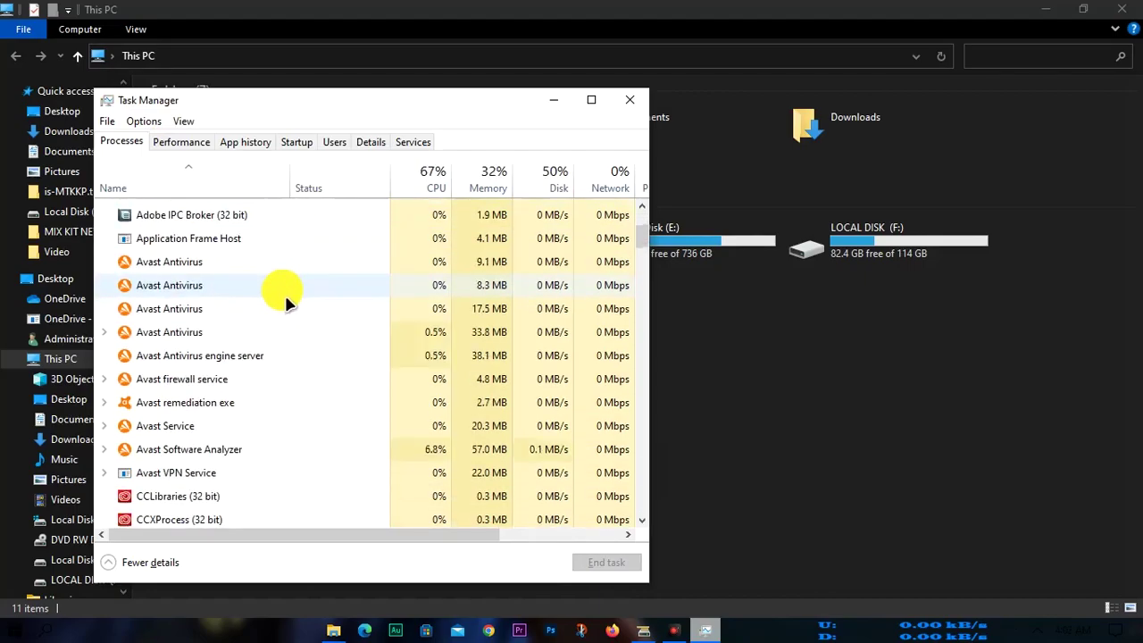
pyautogui.click(591, 103)
pyautogui.scroll(4, 382, 327)
pyautogui.scroll(3, 379, 325)
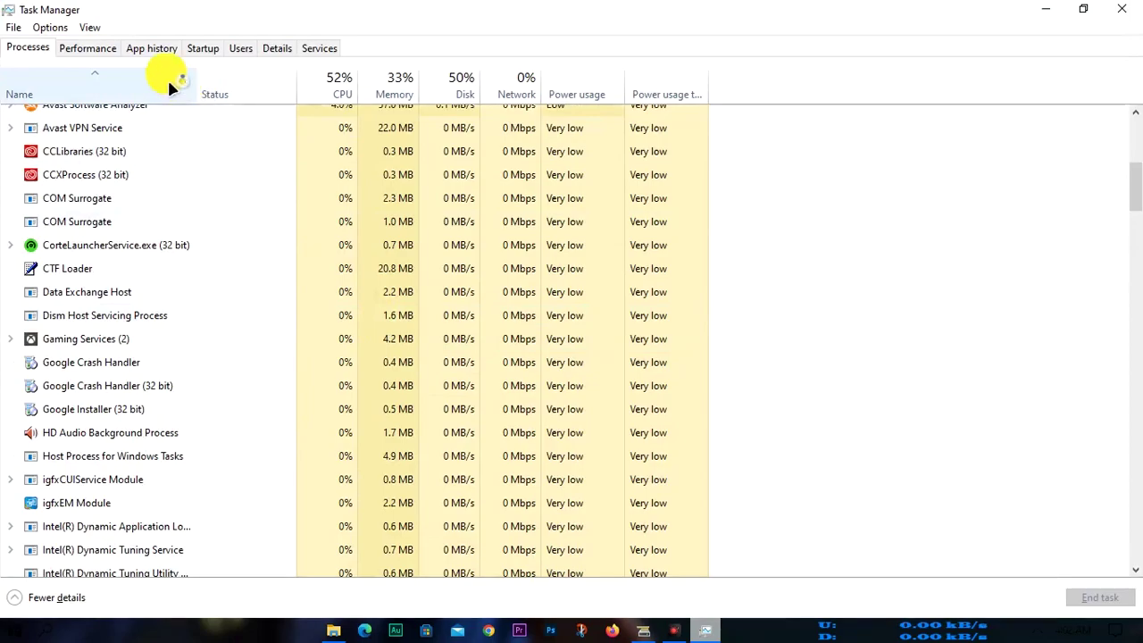
# Go through the startup apps in Task Manager and disable RZTHXHelper.
pyautogui.click(203, 50)
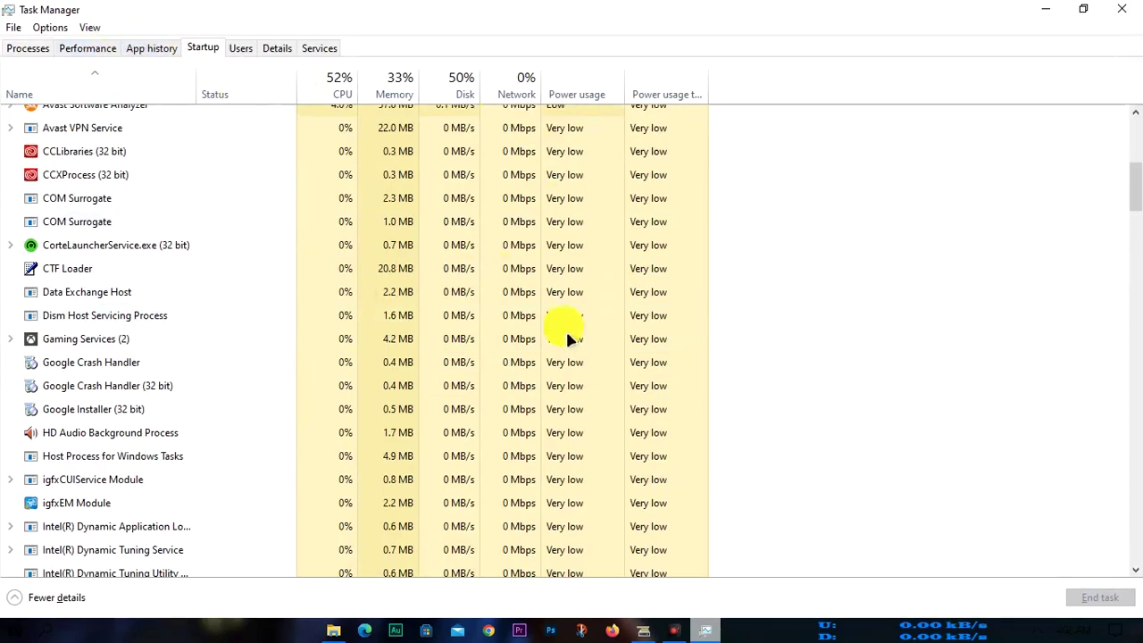
pyautogui.scroll(-2, 133, 218)
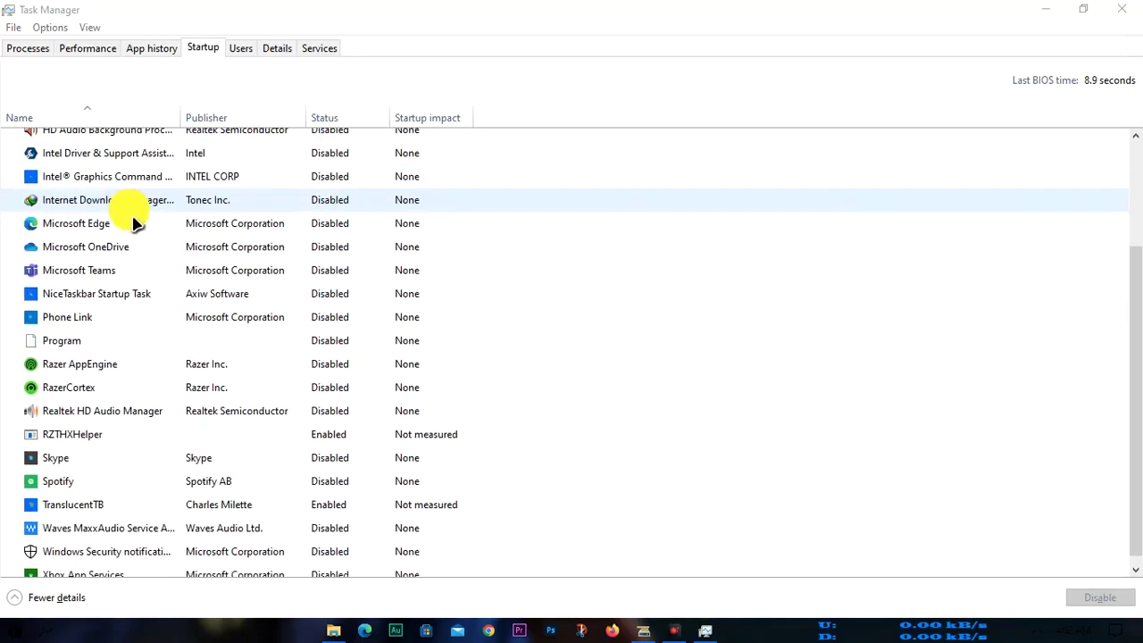
pyautogui.scroll(3, 131, 214)
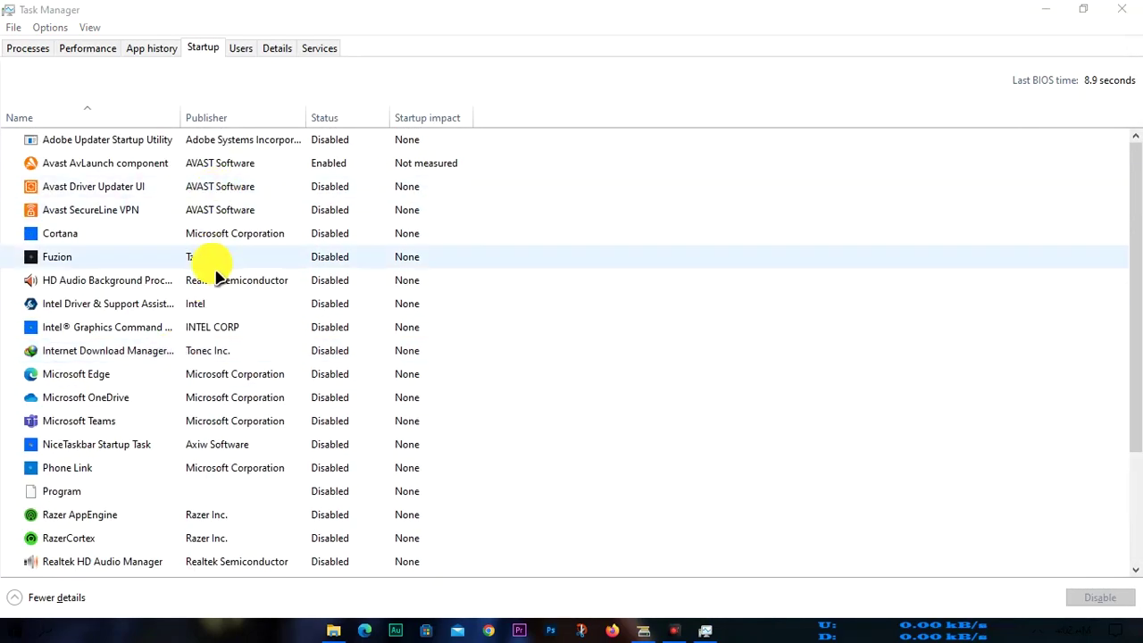
pyautogui.scroll(-3, 215, 275)
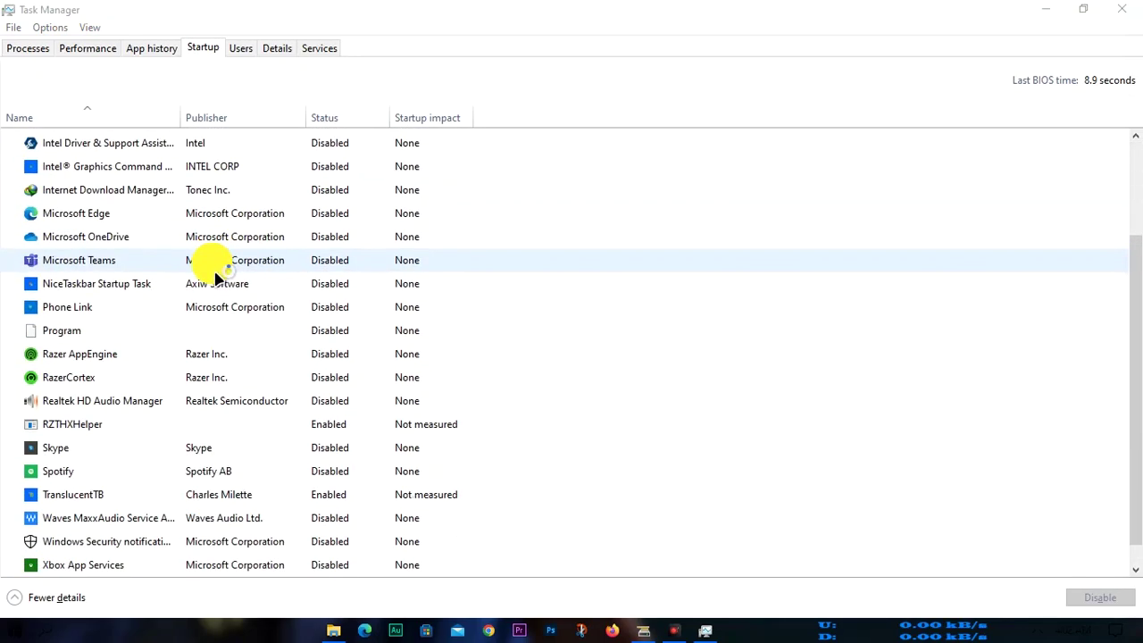
pyautogui.scroll(3, 219, 339)
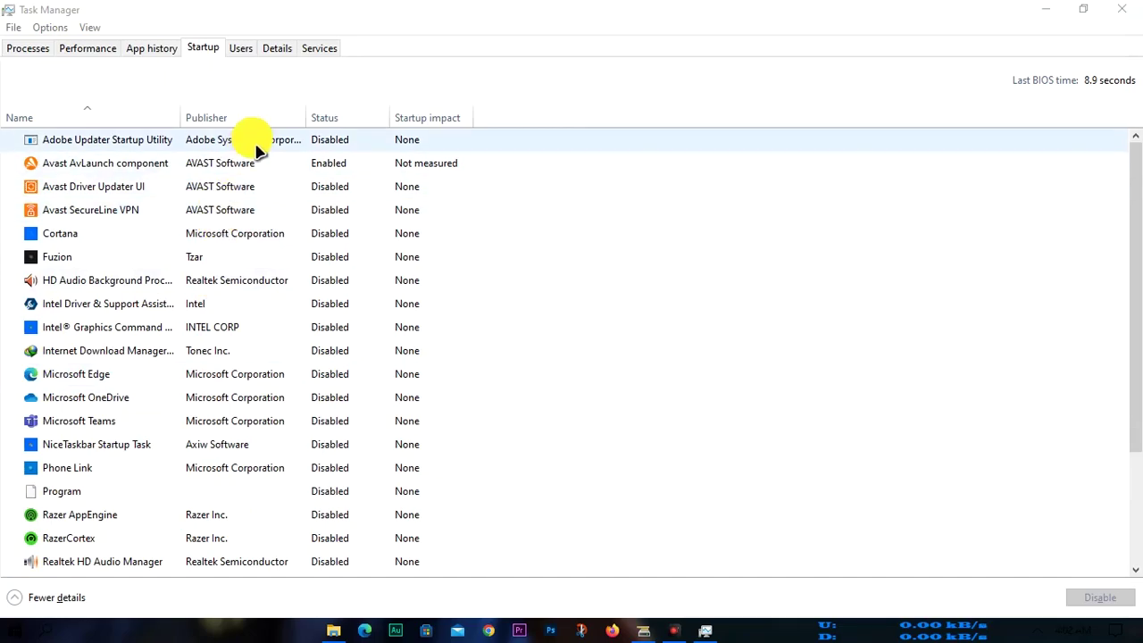
pyautogui.scroll(-3, 234, 241)
pyautogui.scroll(3, 242, 247)
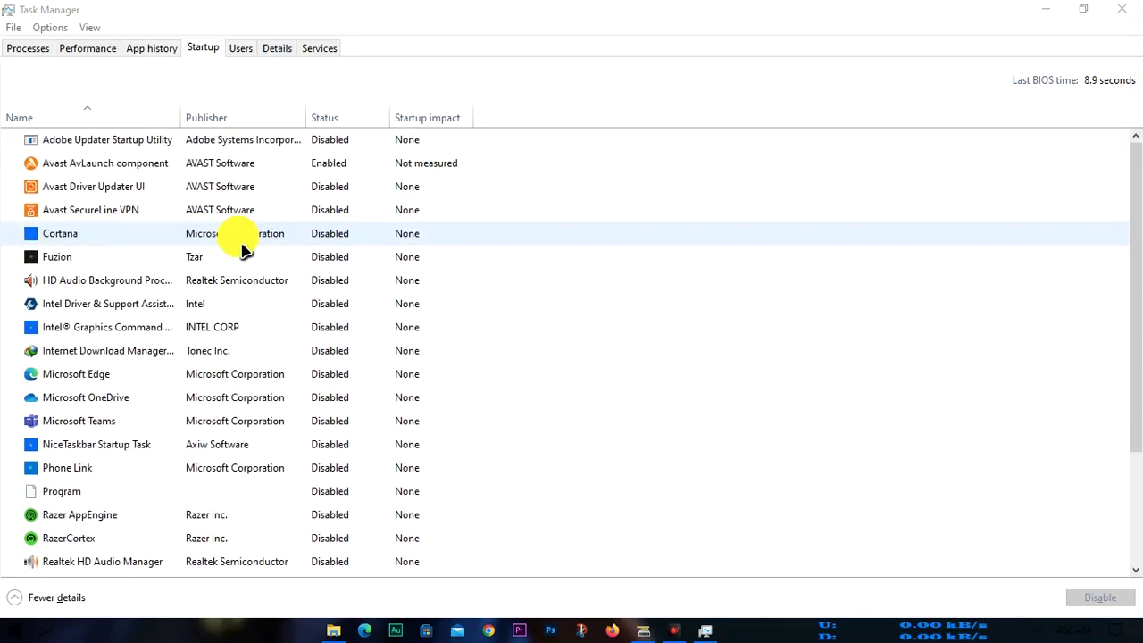
pyautogui.scroll(-3, 331, 256)
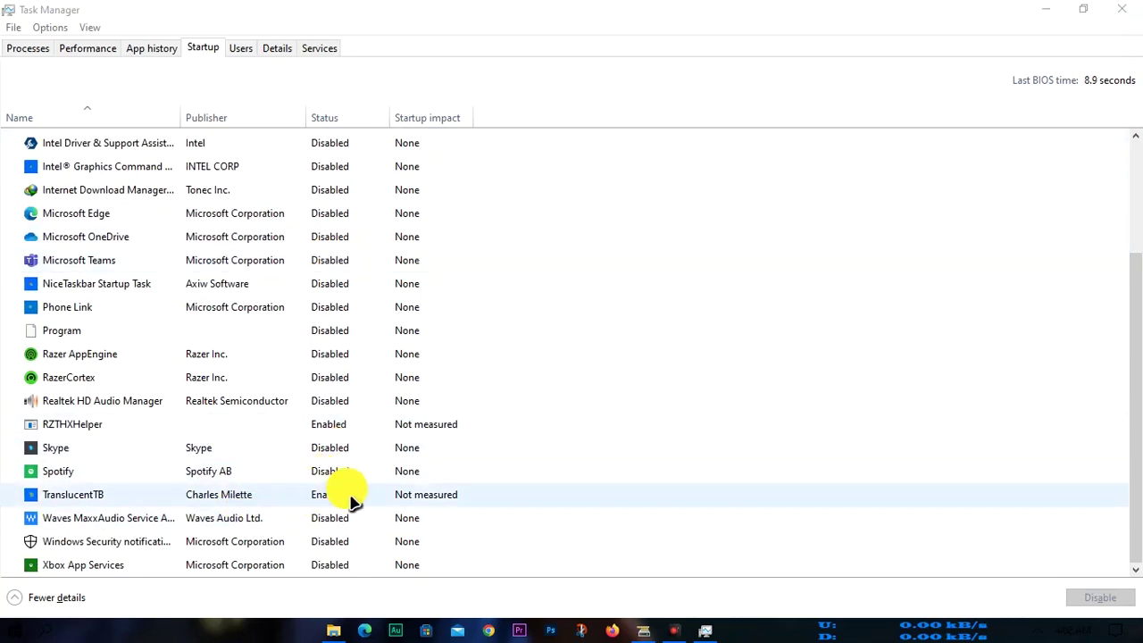
pyautogui.rightClick(329, 432)
pyautogui.click(370, 440)
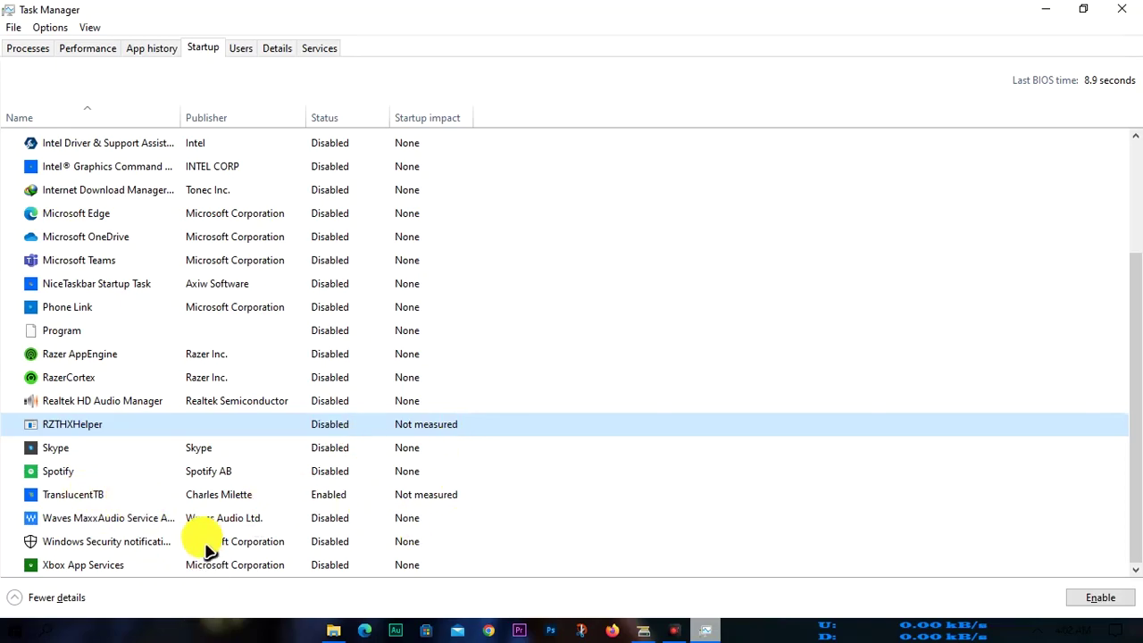
pyautogui.scroll(3, 863, 509)
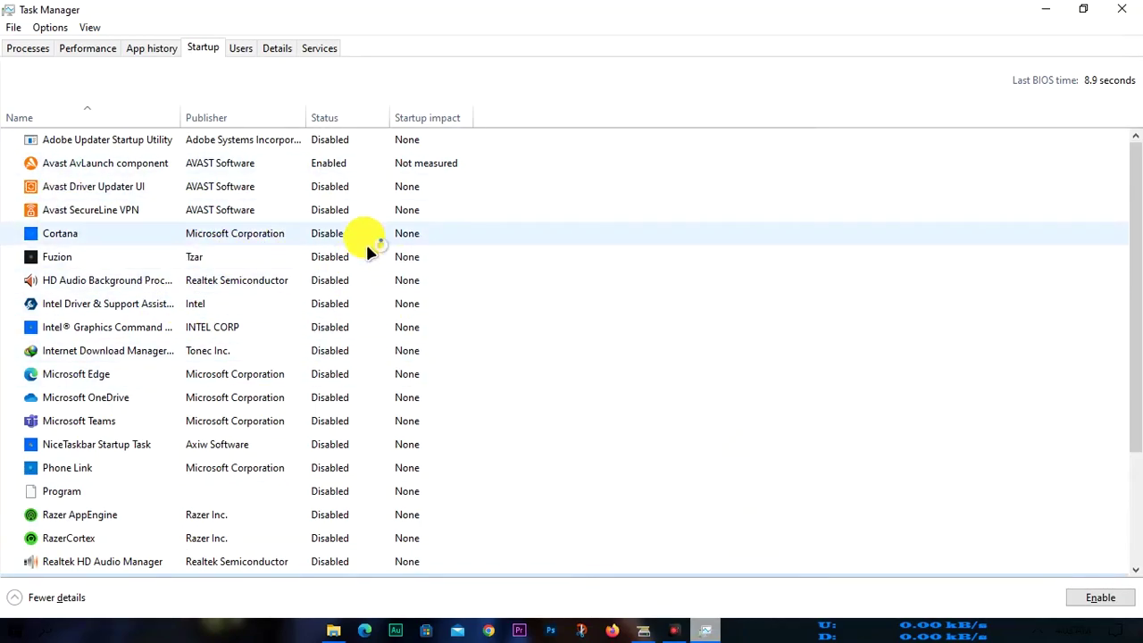
pyautogui.moveTo(432, 174)
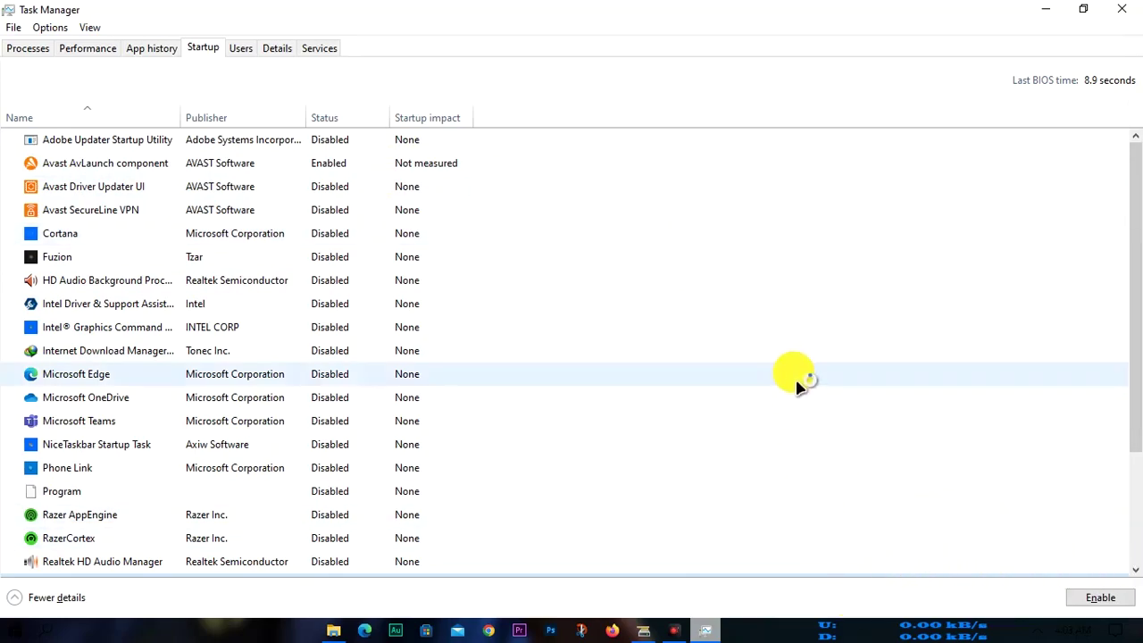
pyautogui.scroll(-2, 403, 301)
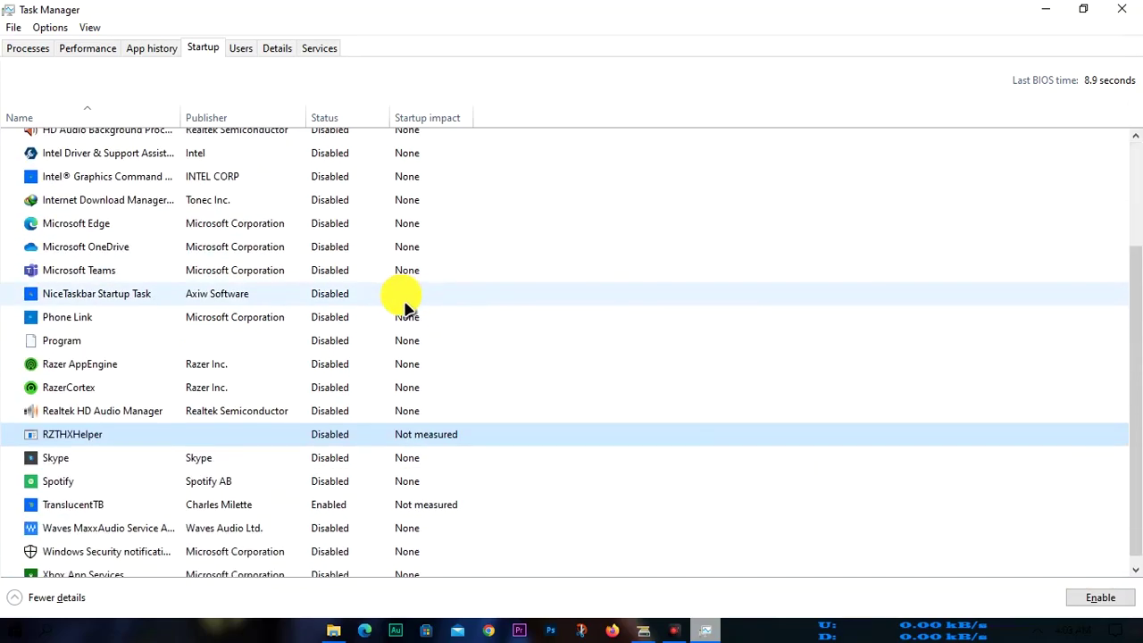
pyautogui.scroll(2, 404, 303)
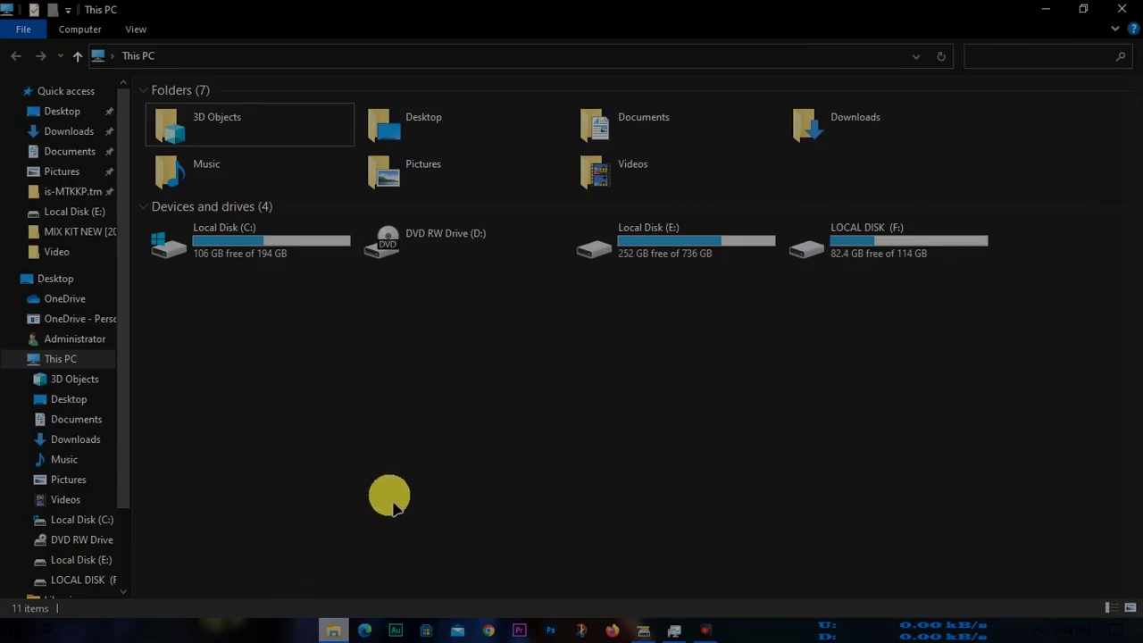
pyautogui.click(388, 252)
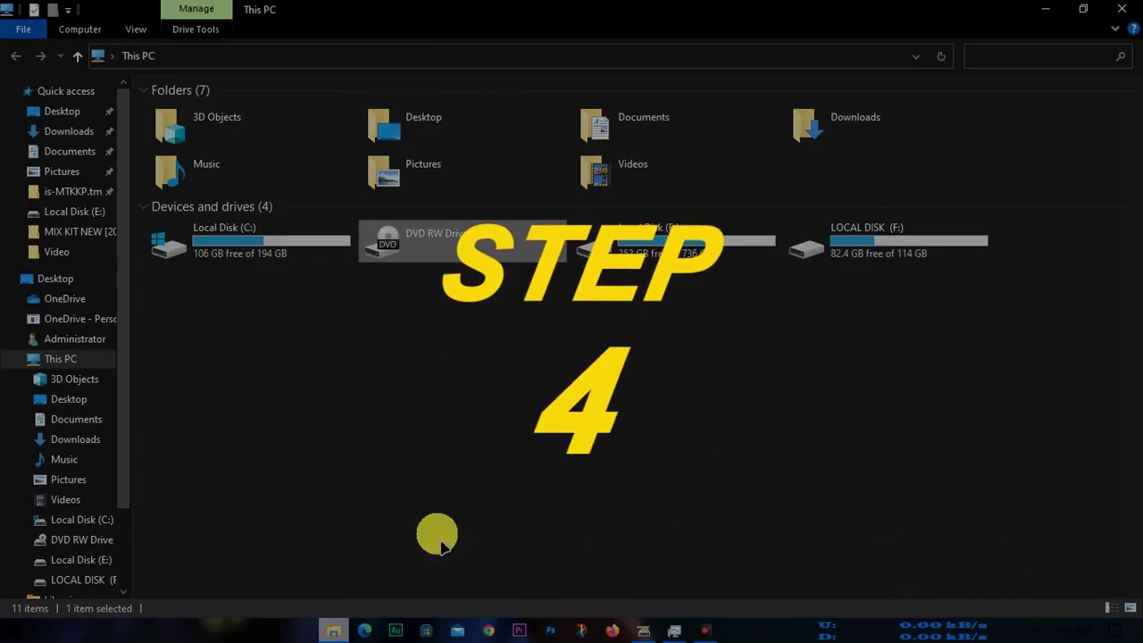
pyautogui.rightClick(346, 430)
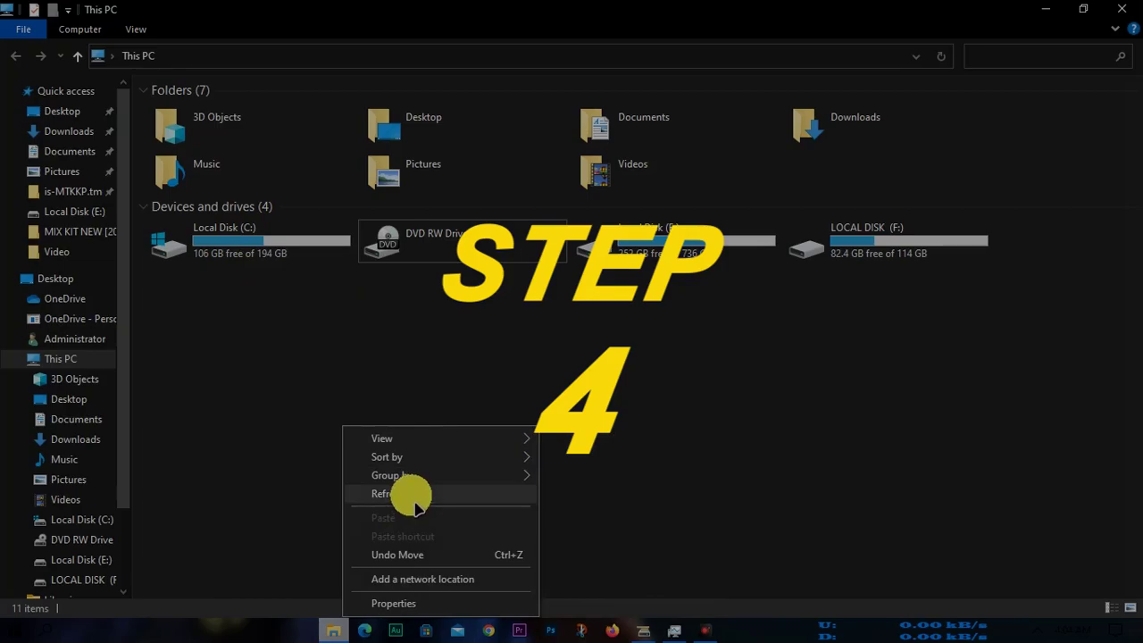
pyautogui.click(412, 499)
# Open the properties of Local Disk (C:), view its Optimize and defragment drive tool and close the dialog.
pyautogui.click(282, 249)
pyautogui.rightClick(290, 258)
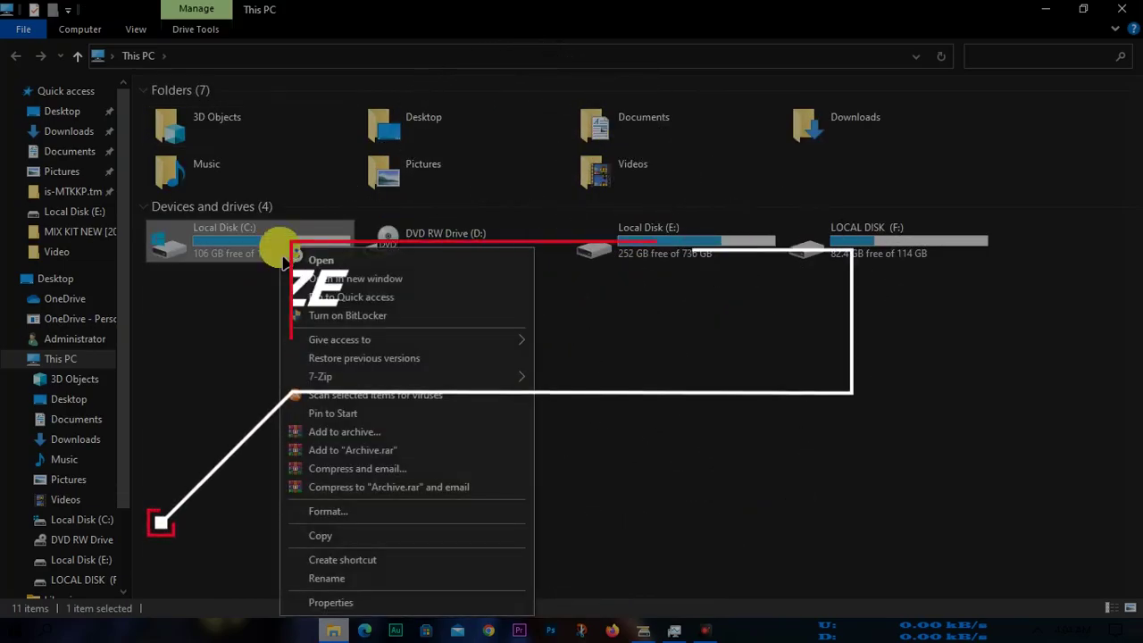
pyautogui.click(415, 603)
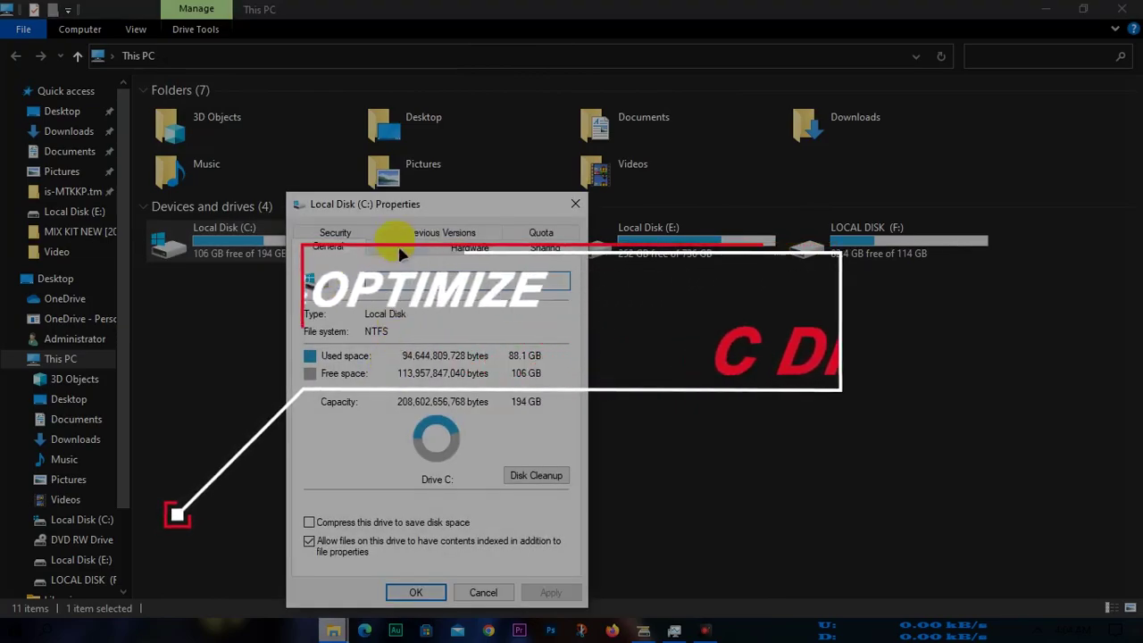
pyautogui.moveTo(403, 212); pyautogui.dragTo(357, 81)
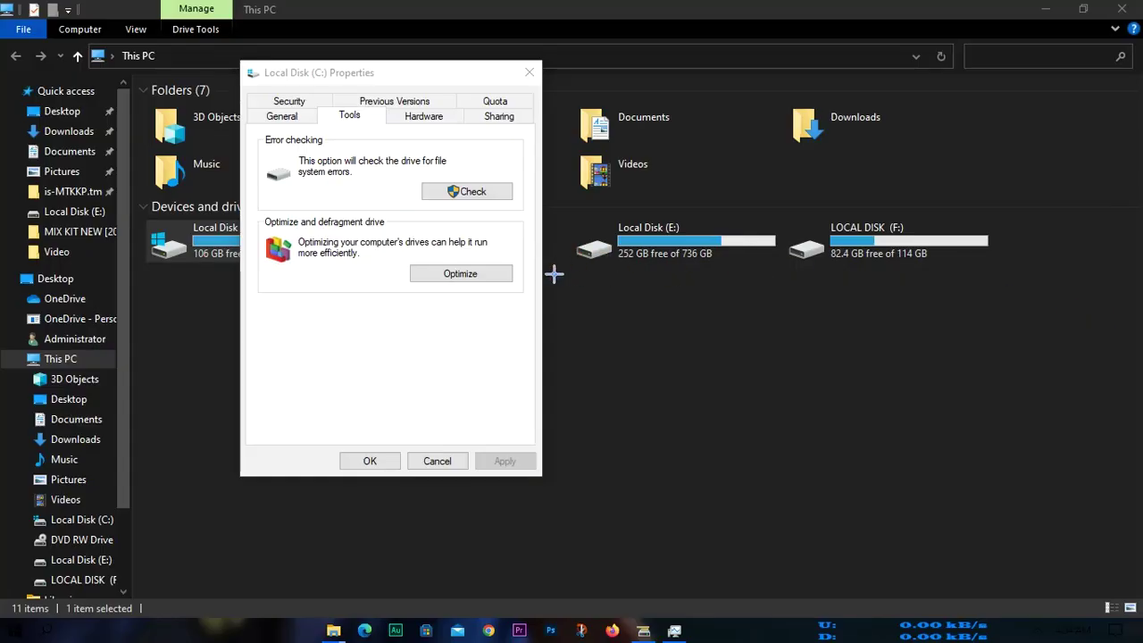
pyautogui.moveTo(269, 221)
pyautogui.mouseDown()
pyautogui.moveTo(361, 254)
pyautogui.moveTo(472, 268)
pyautogui.moveTo(518, 307)
pyautogui.moveTo(548, 310)
pyautogui.moveTo(541, 301)
pyautogui.mouseUp()
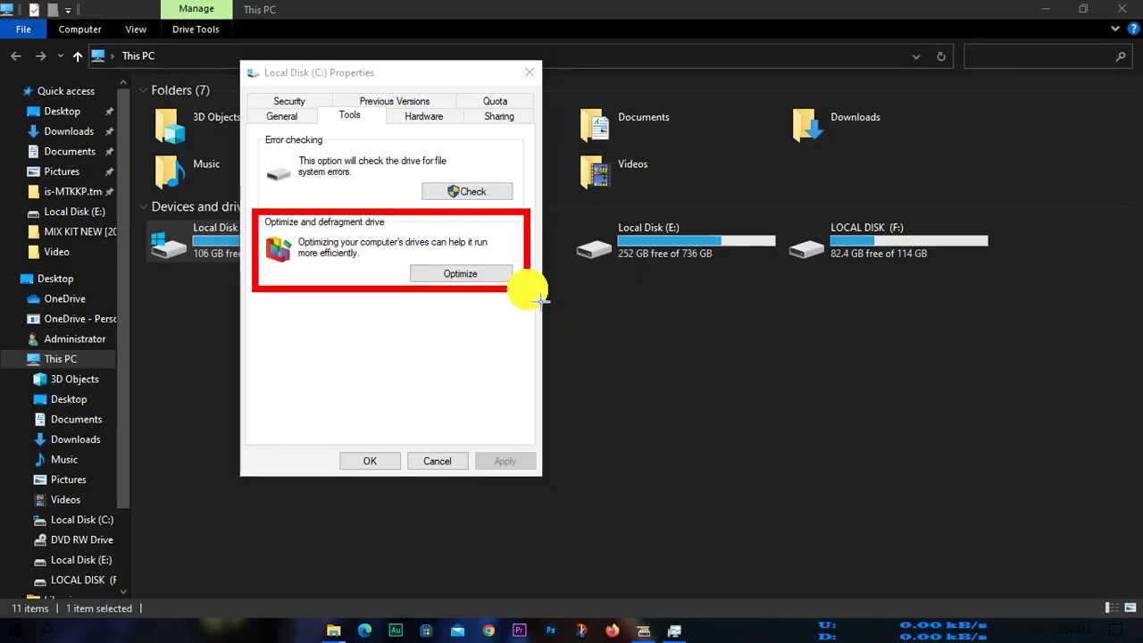
pyautogui.press('Escape')
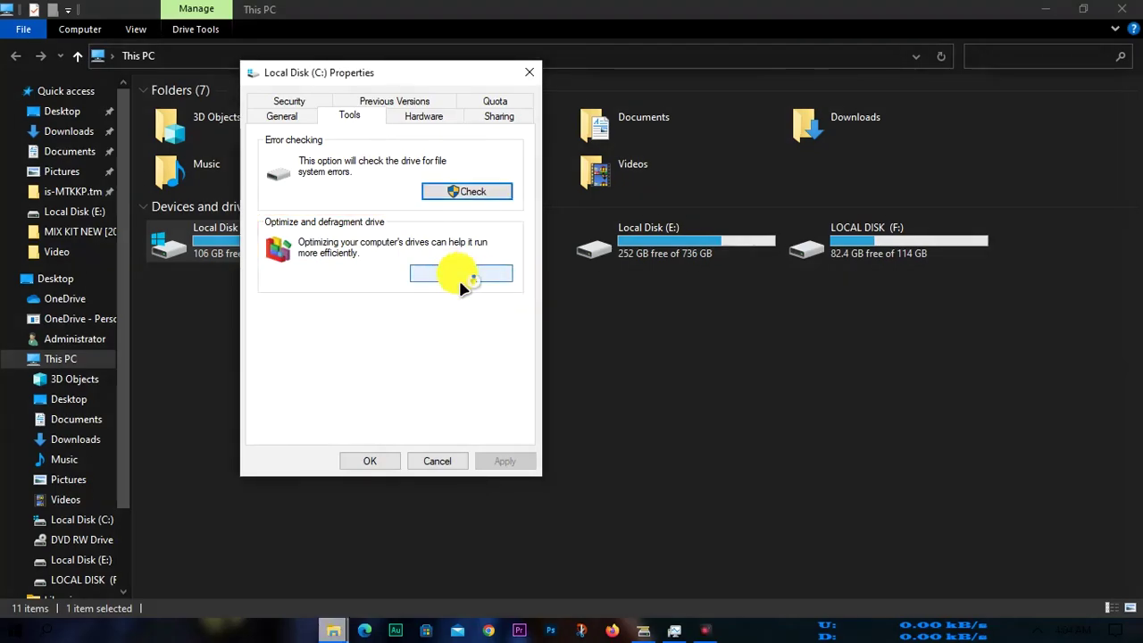
pyautogui.click(373, 461)
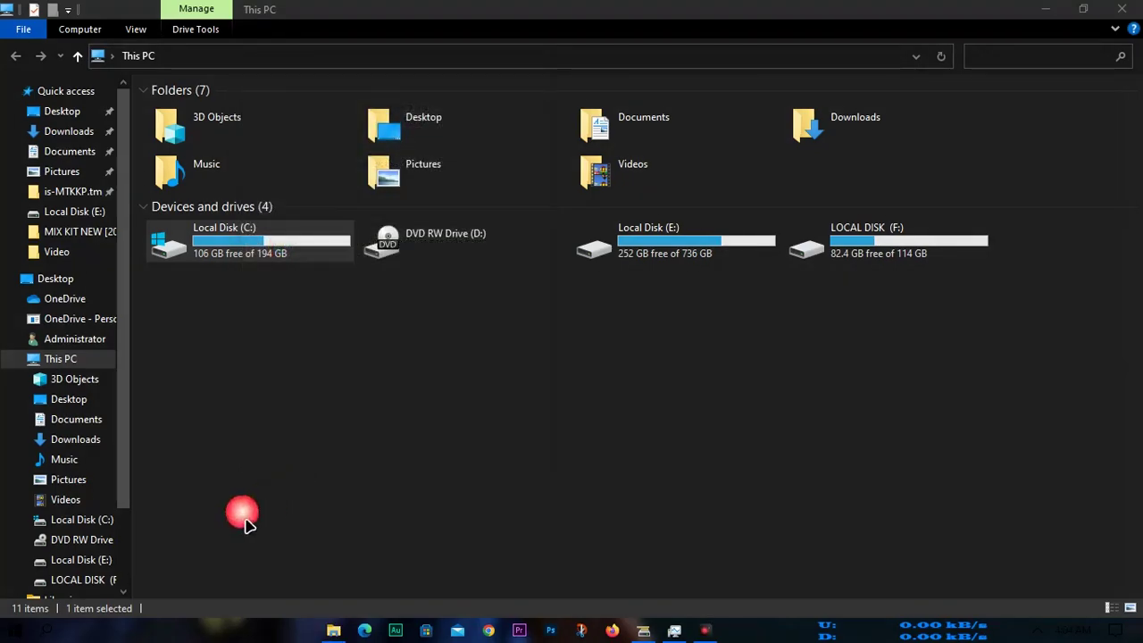
pyautogui.click(45, 631)
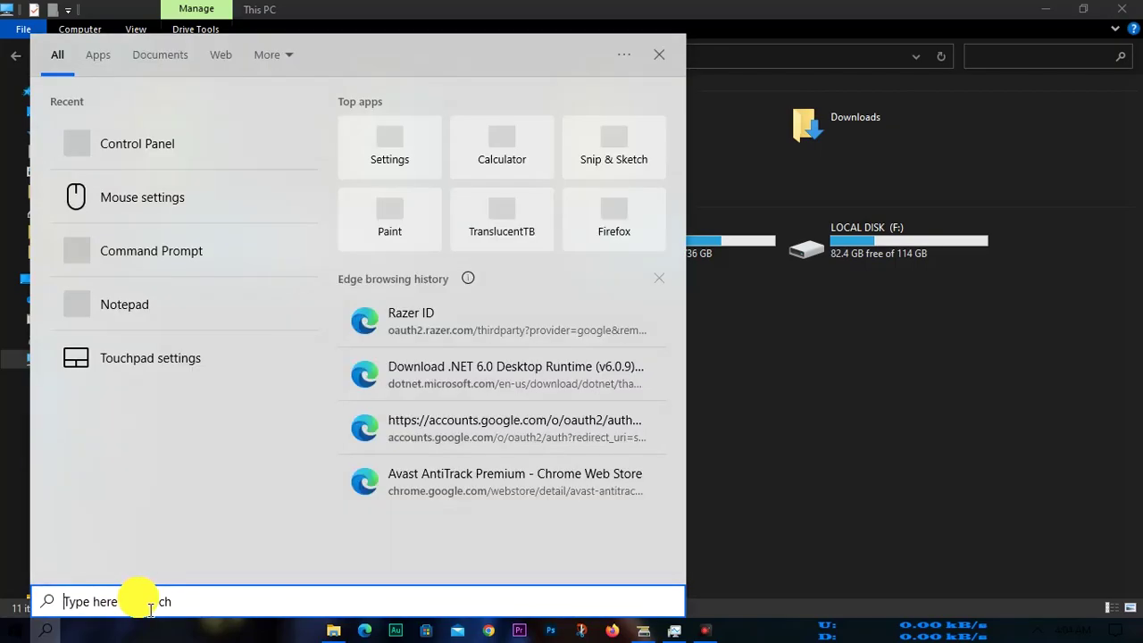
pyautogui.write('defrag')
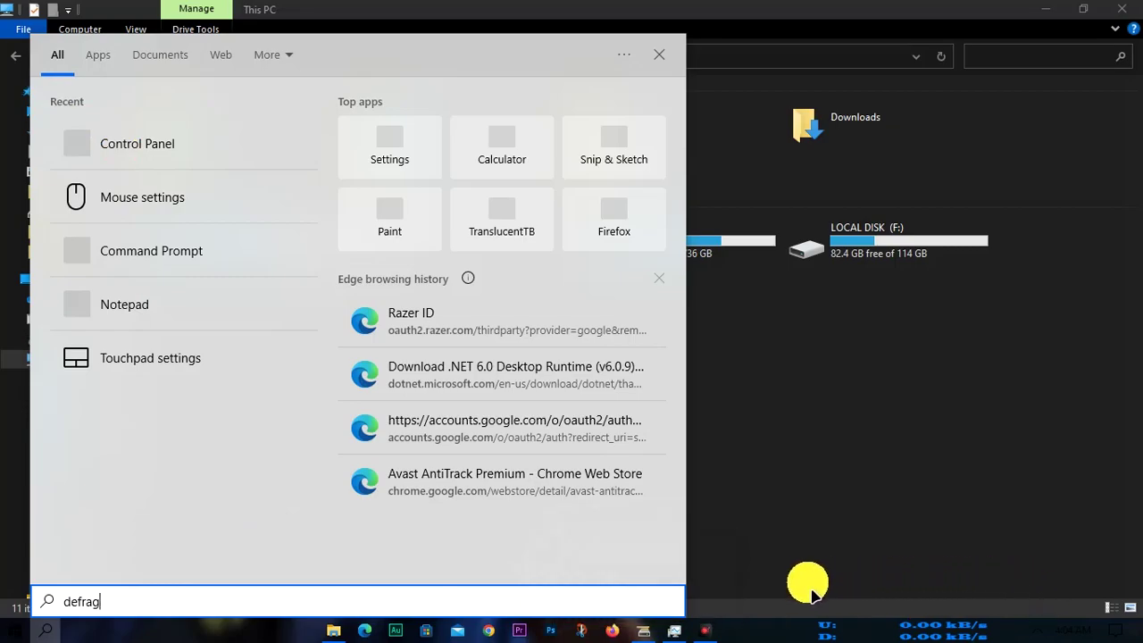
pyautogui.click(772, 596)
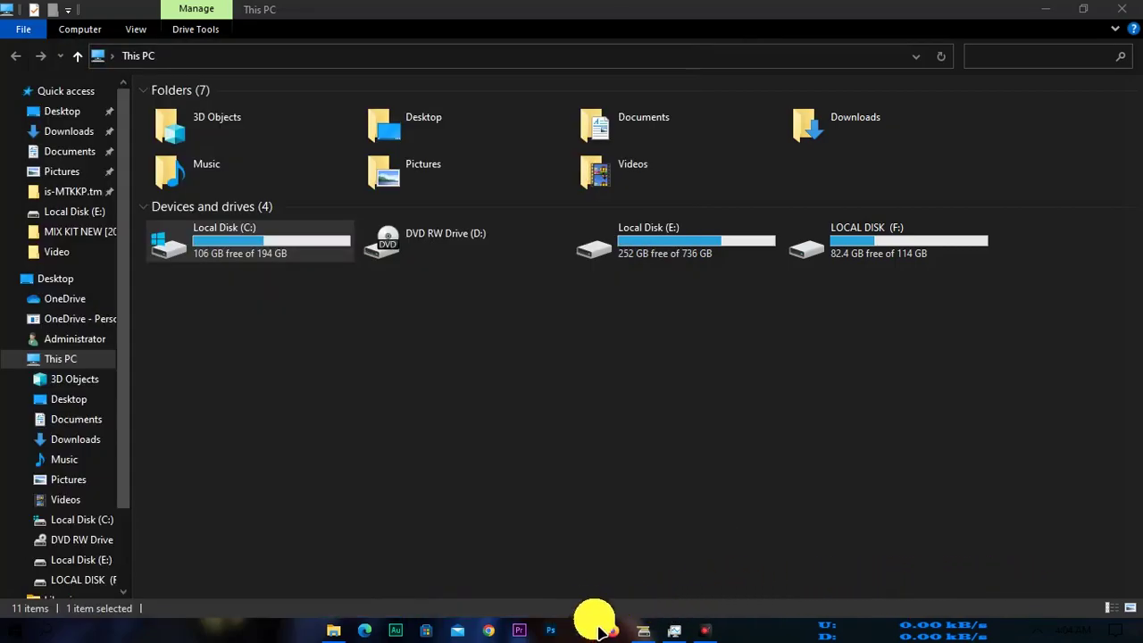
pyautogui.moveTo(648, 623)
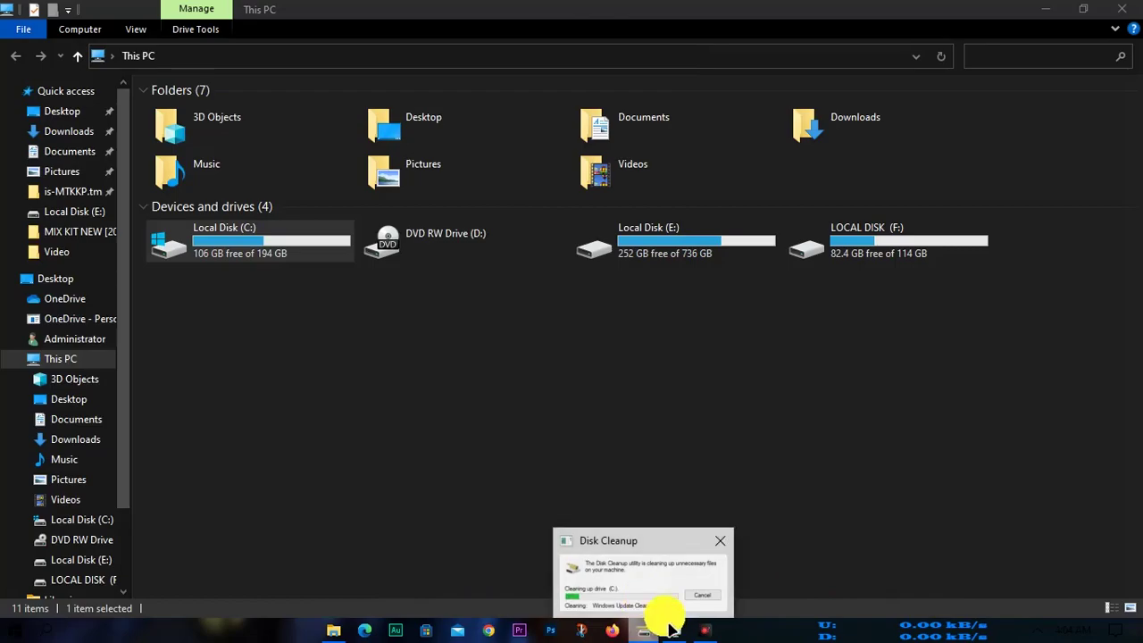
# Search Windows for "defra" and open Defragment and Optimize Drives.
pyautogui.click(26, 627)
pyautogui.write('device Manager')
pyautogui.press('BackSpace')
pyautogui.press('BackSpace')
pyautogui.press('BackSpace')
pyautogui.press('BackSpace')
pyautogui.press('BackSpace')
pyautogui.press('BackSpace')
pyautogui.press('BackSpace')
pyautogui.press('BackSpace')
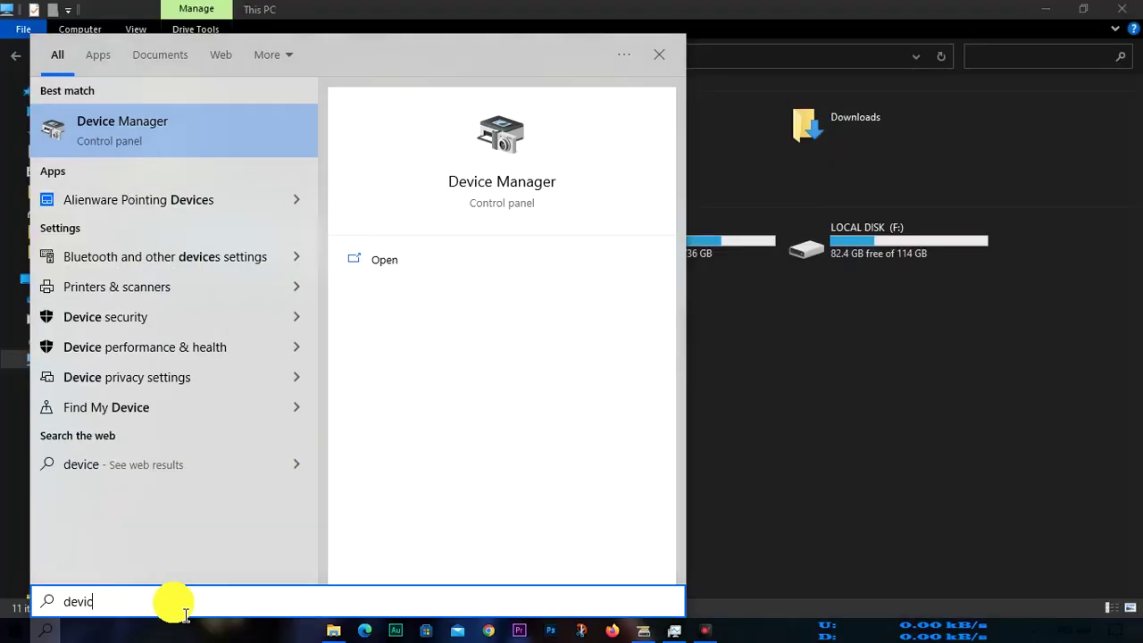
pyautogui.press('BackSpace')
pyautogui.press('BackSpace')
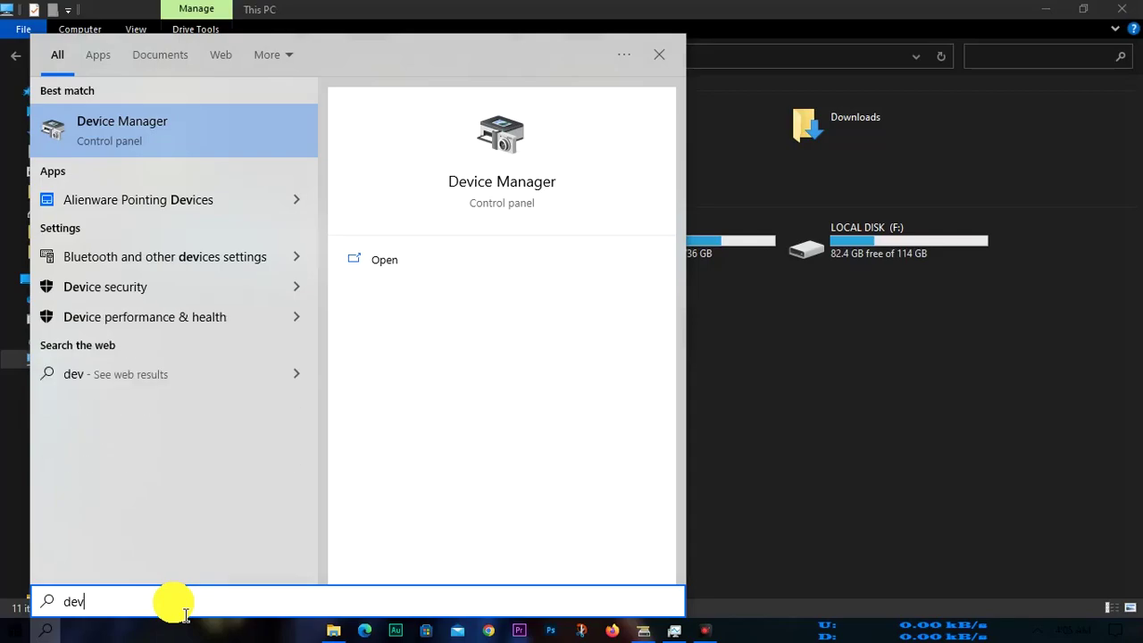
pyautogui.write('fra')
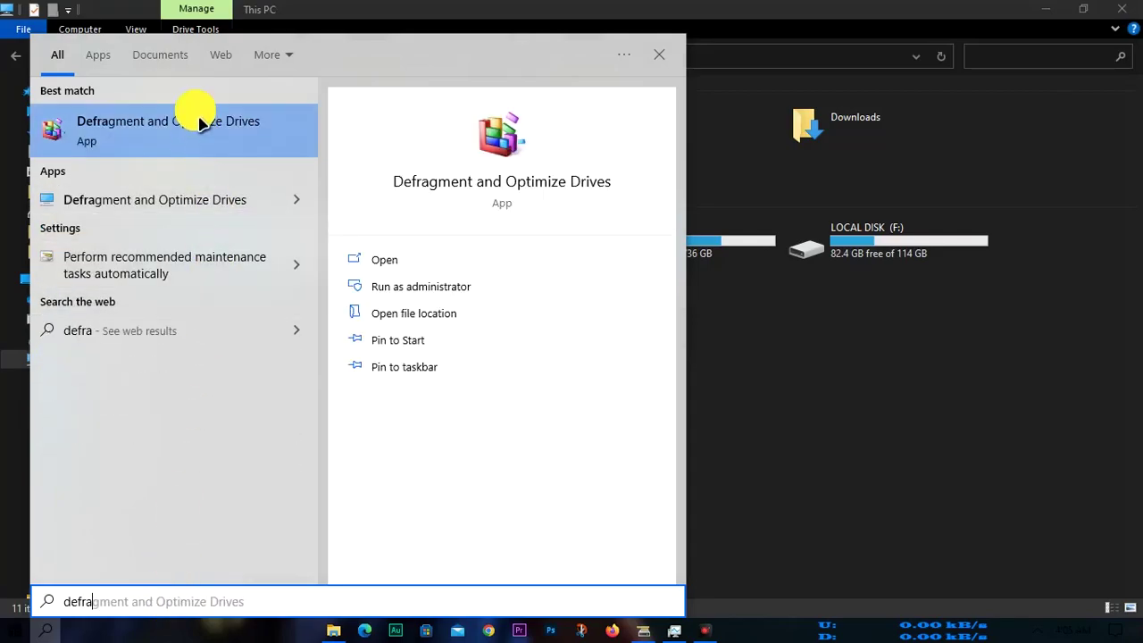
pyautogui.click(198, 124)
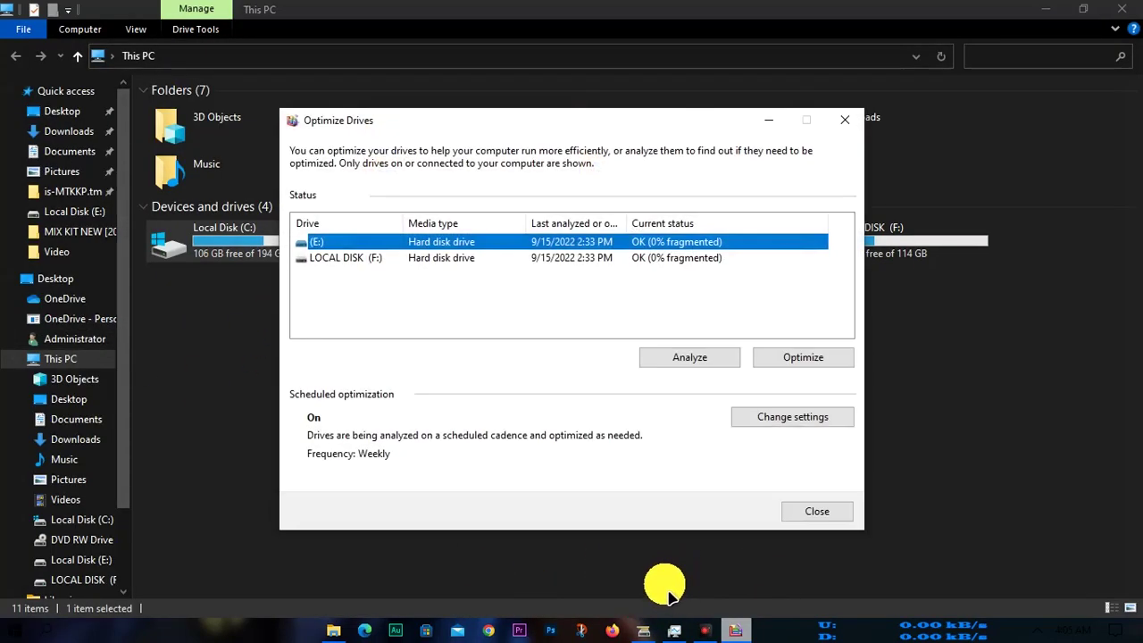
# Reposition the Optimize Drives window and examine the status of drives F and E.
pyautogui.moveTo(511, 124); pyautogui.dragTo(375, 143)
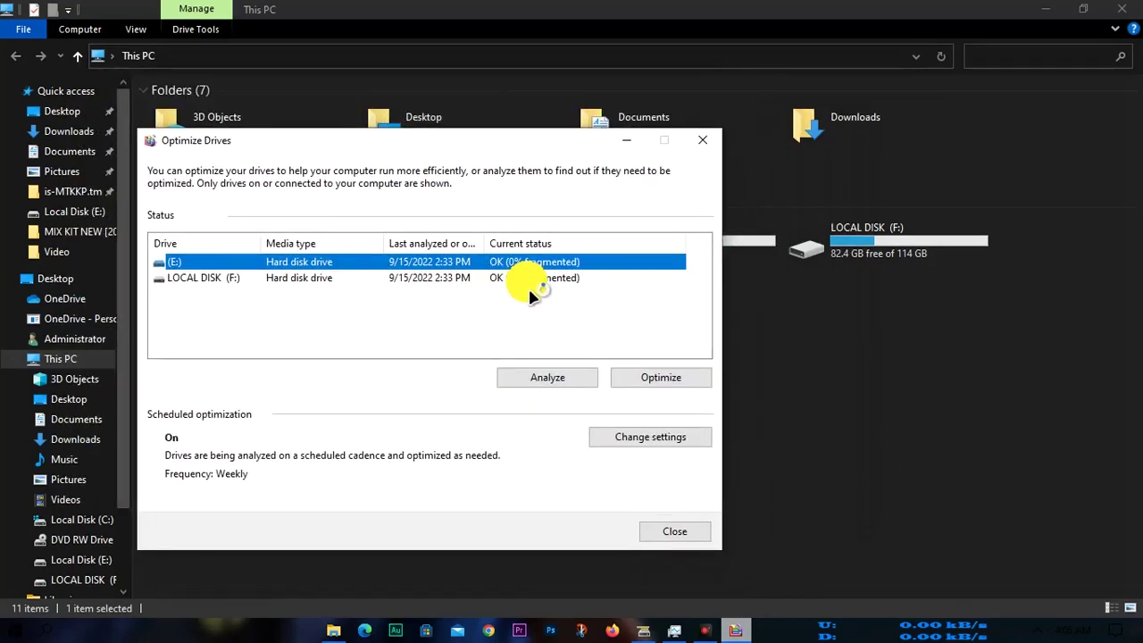
pyautogui.moveTo(386, 150); pyautogui.dragTo(449, 71)
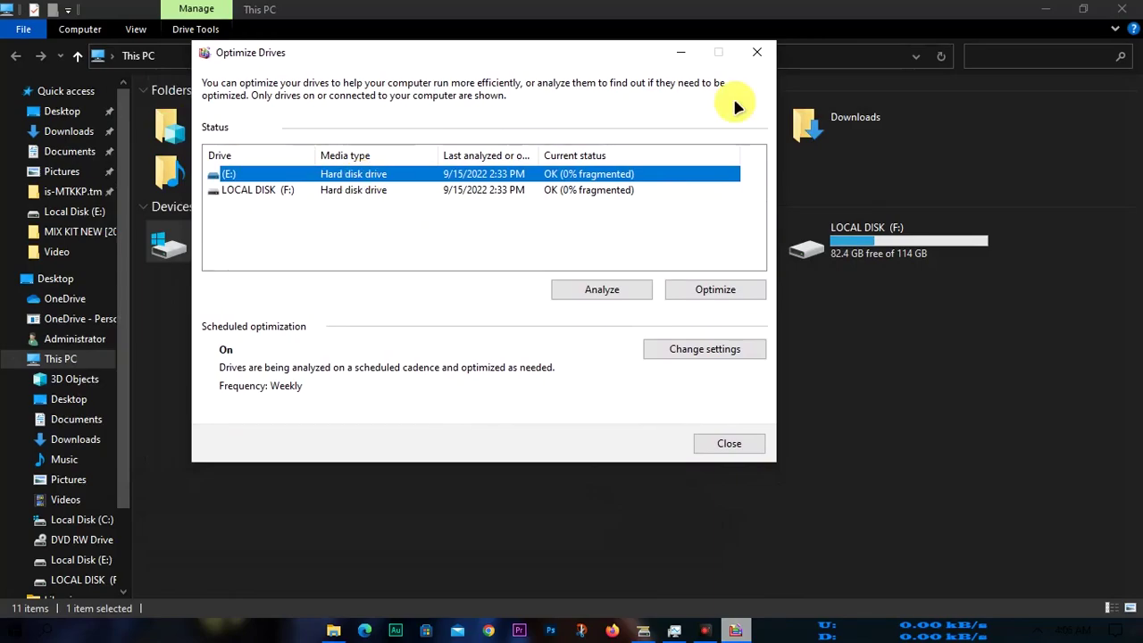
pyautogui.click(612, 190)
pyautogui.click(509, 177)
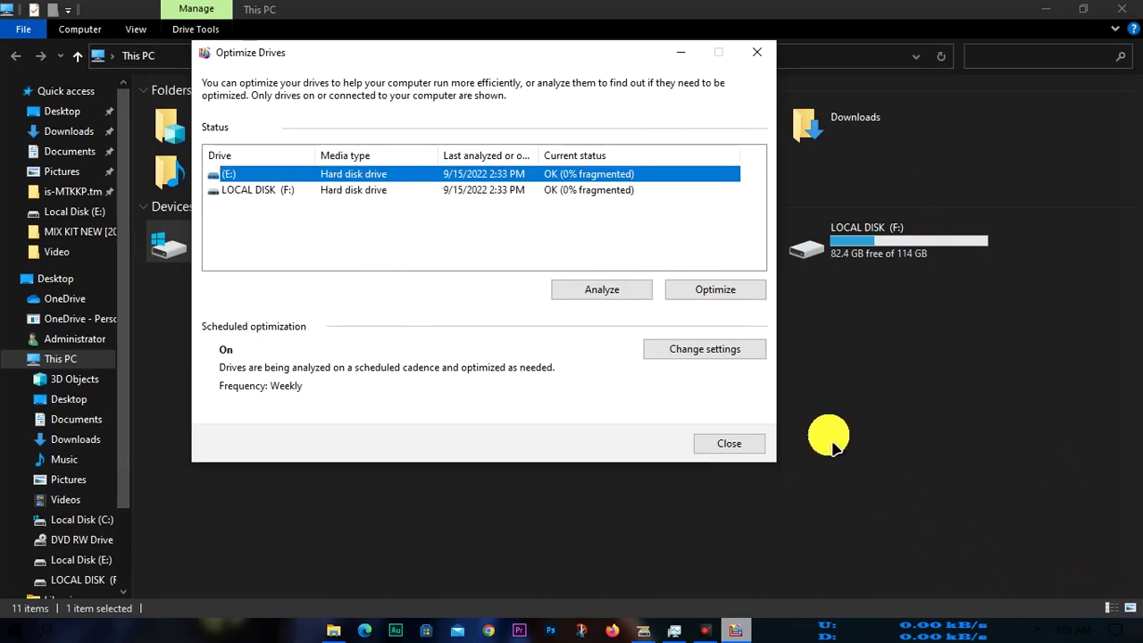
# Review the optimization schedule with its frequency at Weekly, cancel it and close Optimize Drives.
pyautogui.click(732, 350)
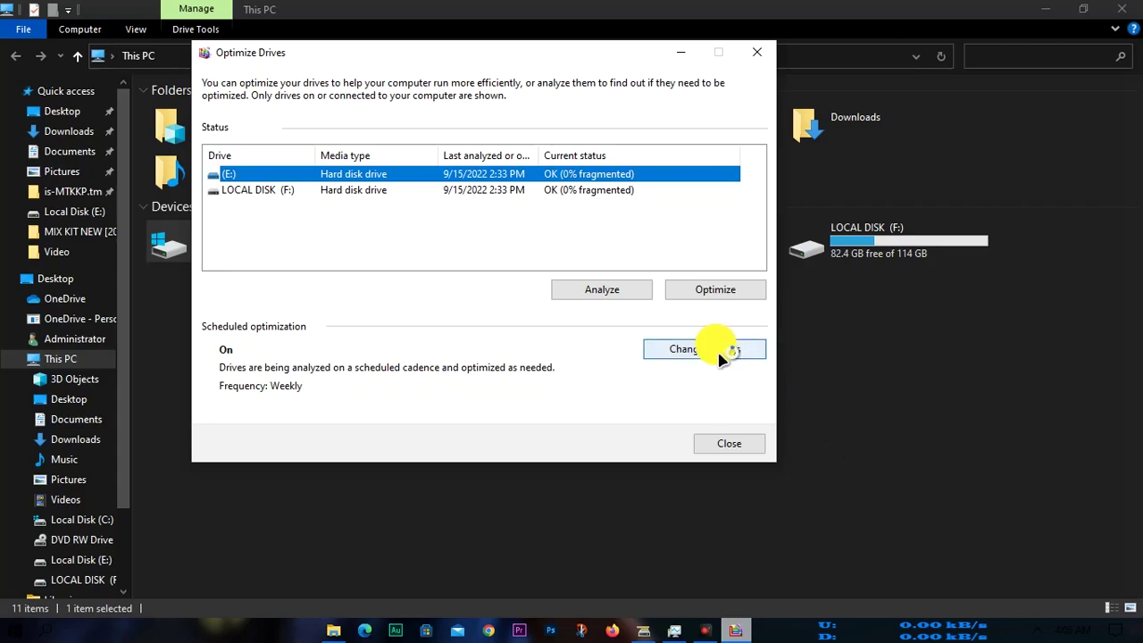
pyautogui.click(591, 189)
pyautogui.click(591, 175)
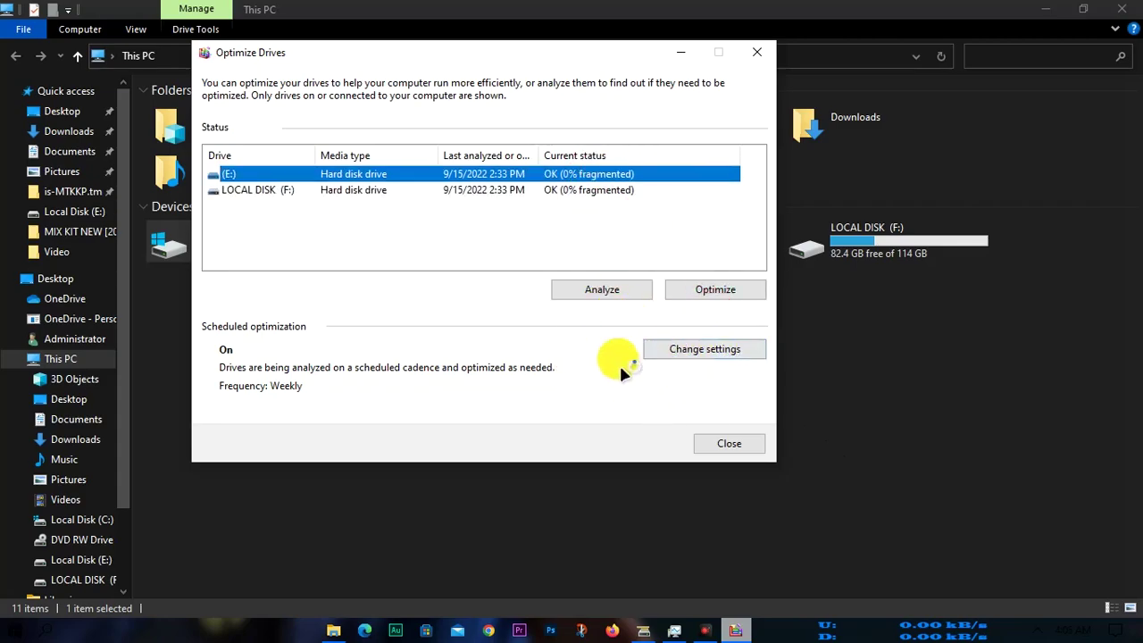
pyautogui.click(689, 357)
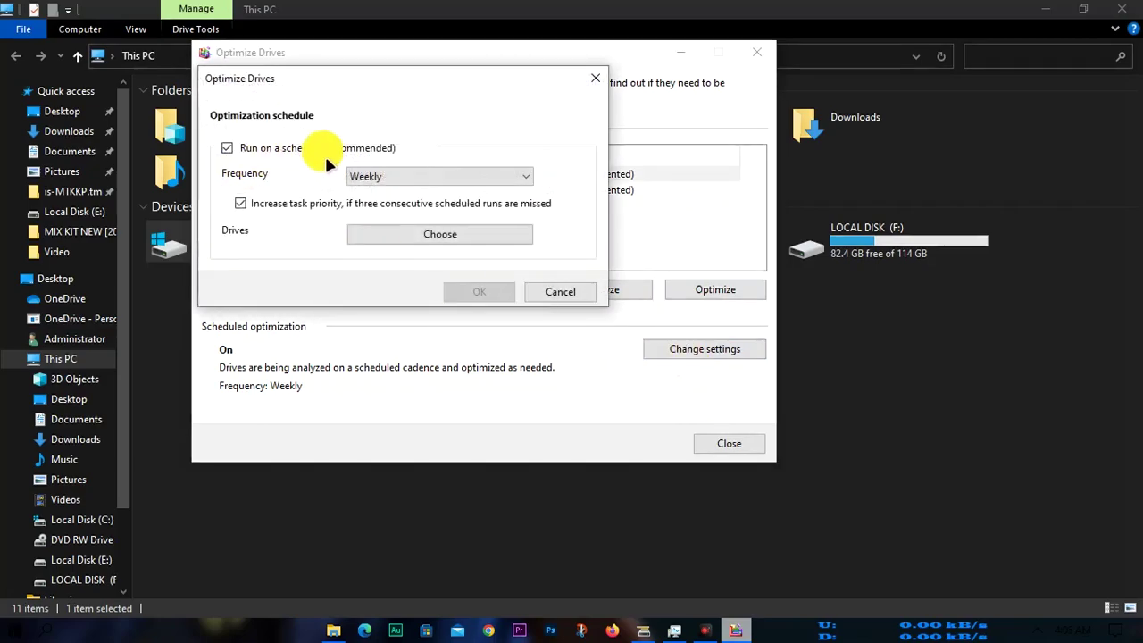
pyautogui.click(379, 177)
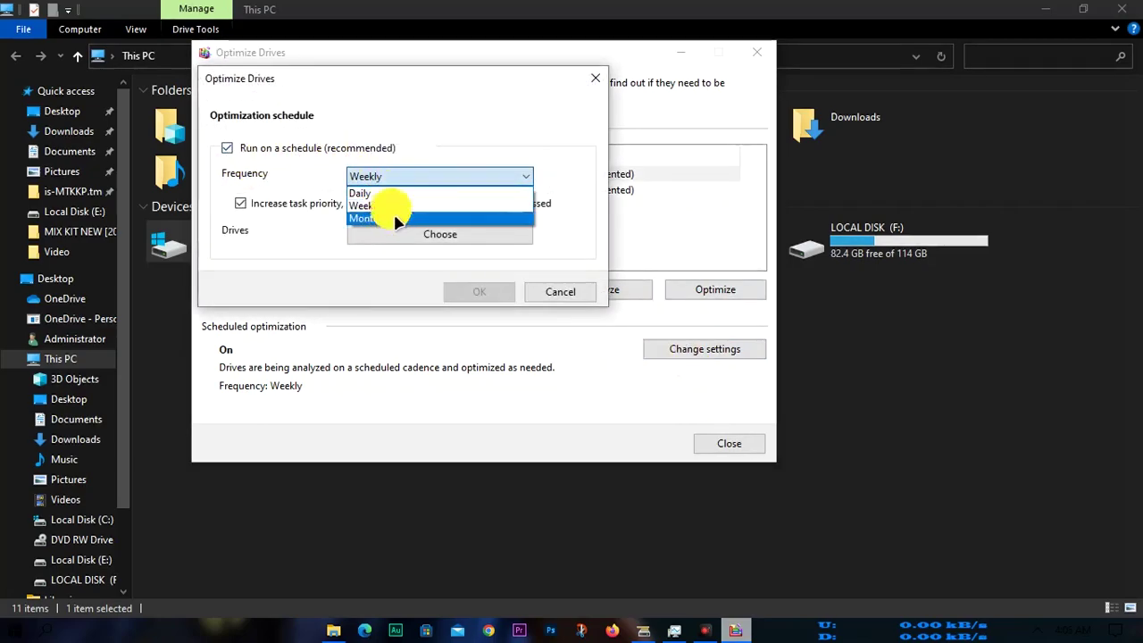
pyautogui.click(397, 206)
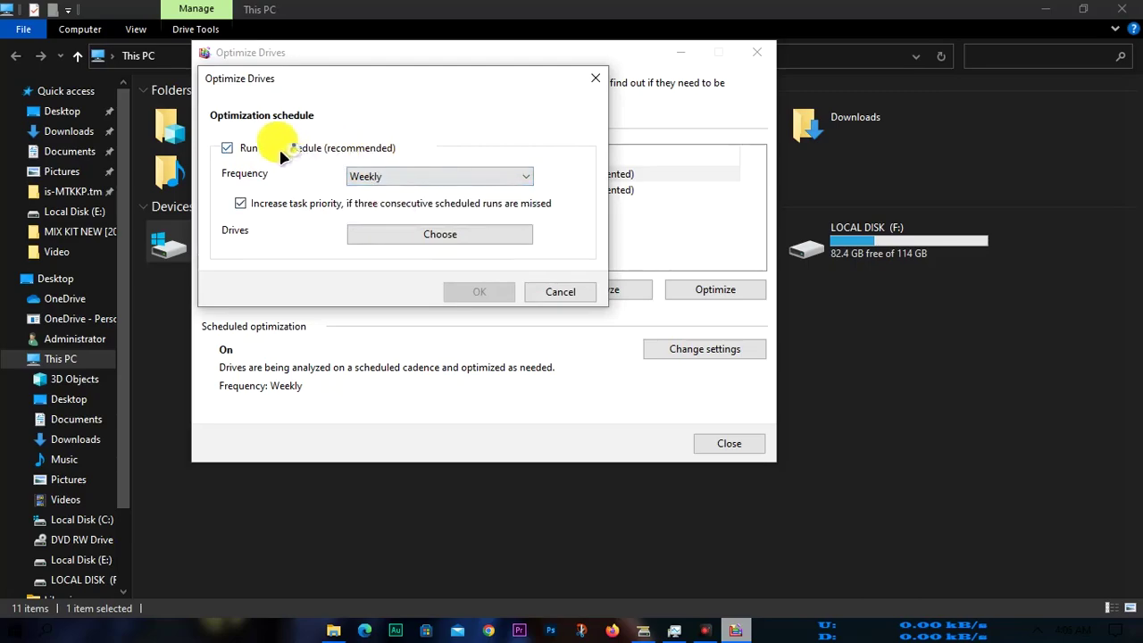
pyautogui.click(560, 296)
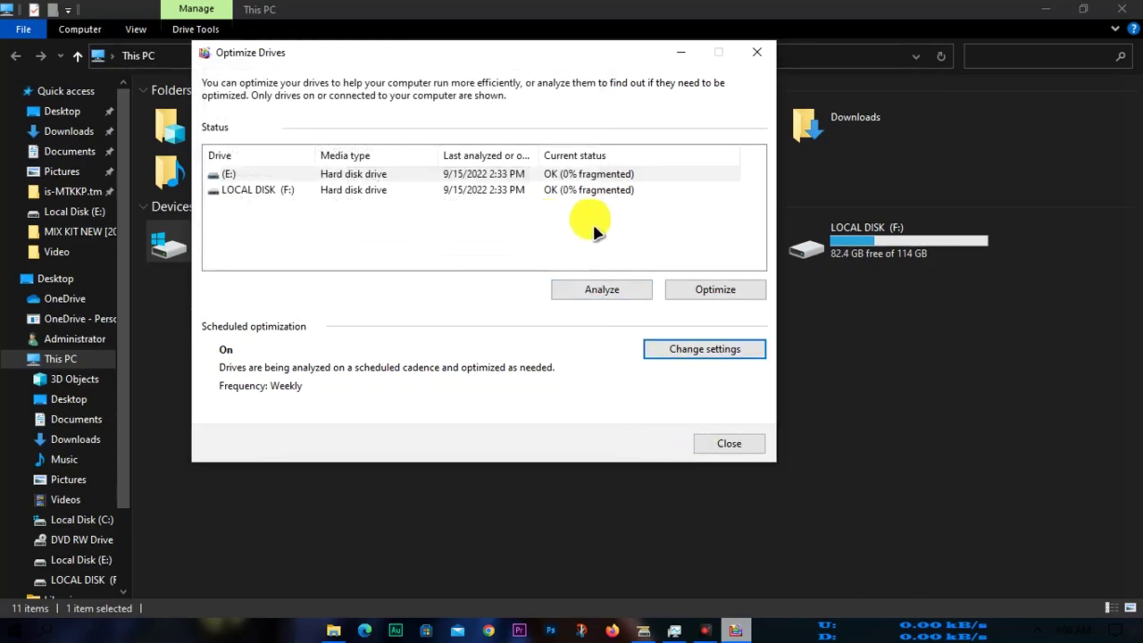
pyautogui.click(723, 443)
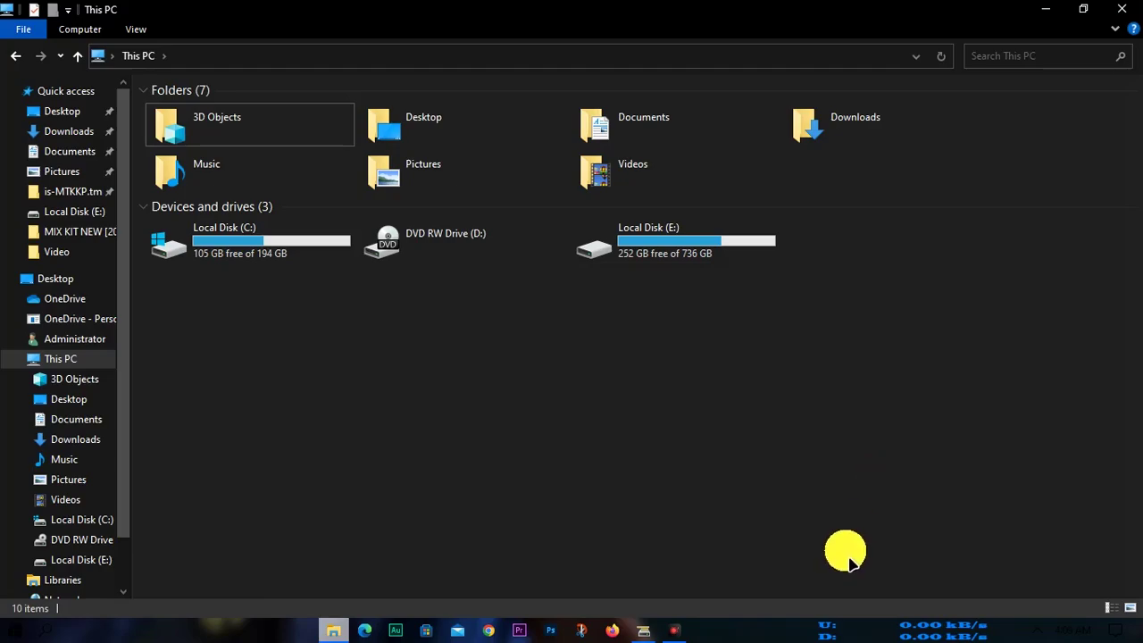
# Dismiss the AutoPlay notification and open the properties of LOCAL DISK (F:), repositioning the dialog.
pyautogui.click(728, 257)
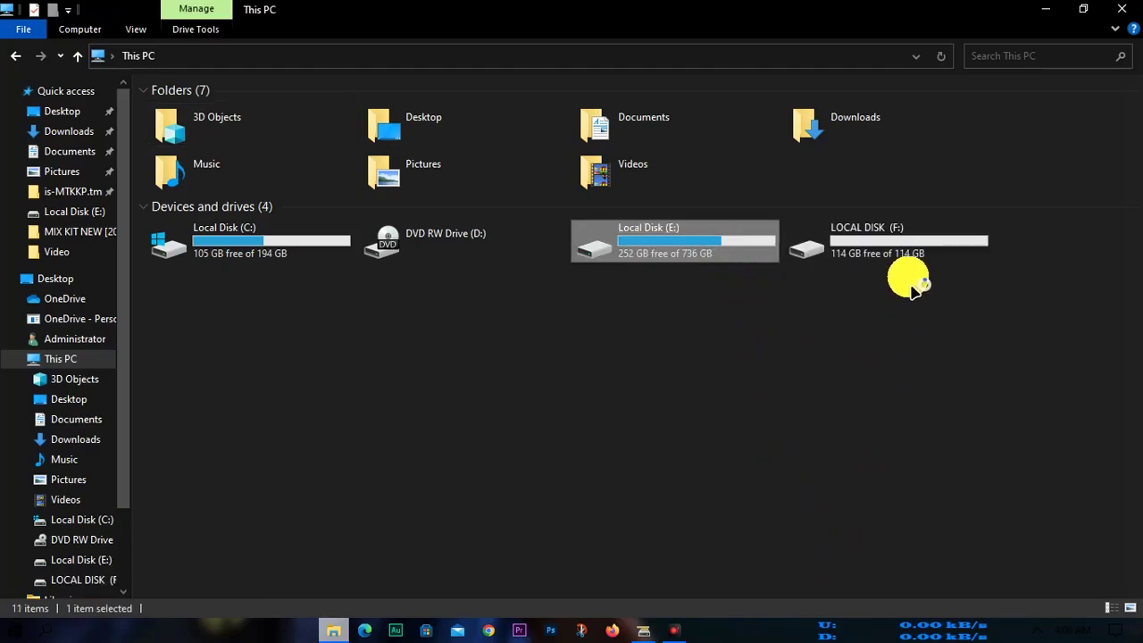
pyautogui.click(880, 254)
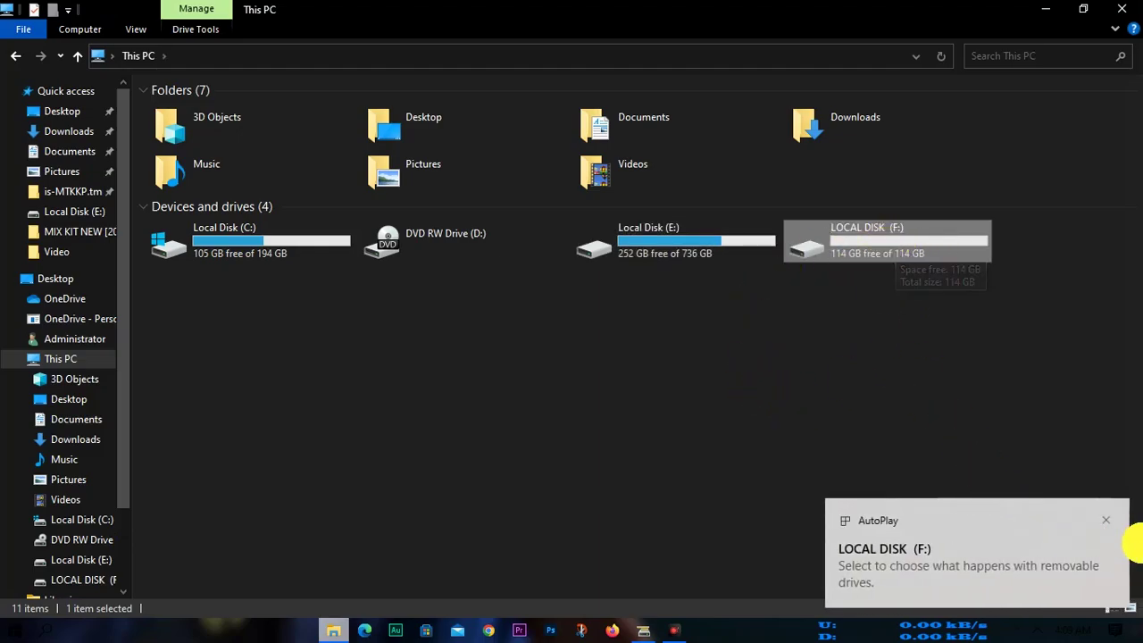
pyautogui.click(1105, 520)
pyautogui.click(895, 257)
pyautogui.rightClick(896, 257)
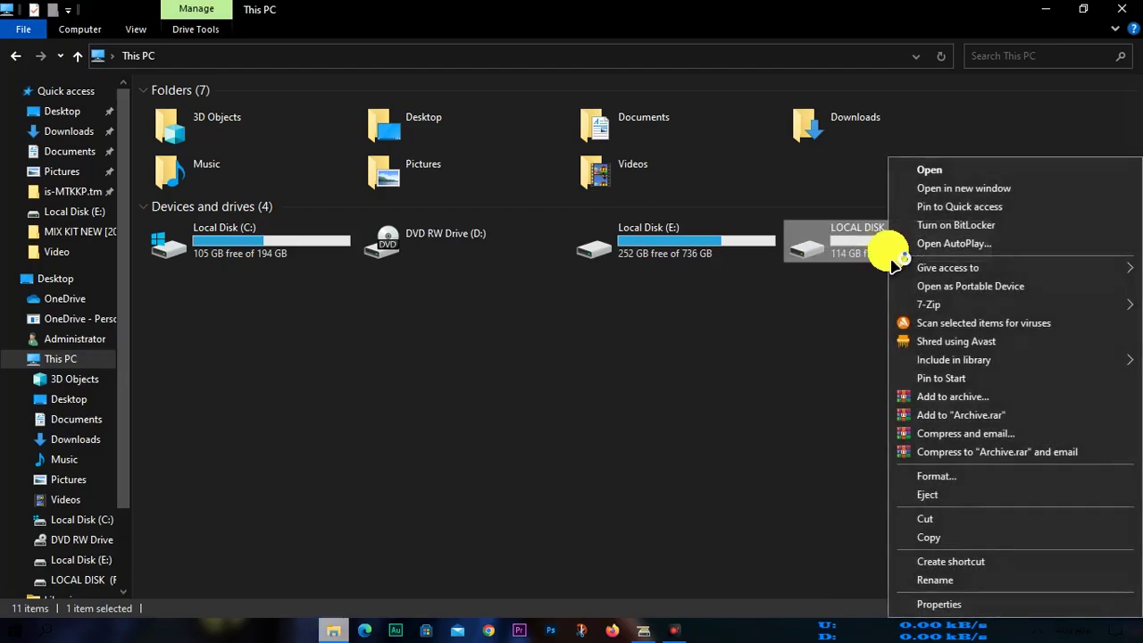
pyautogui.click(928, 604)
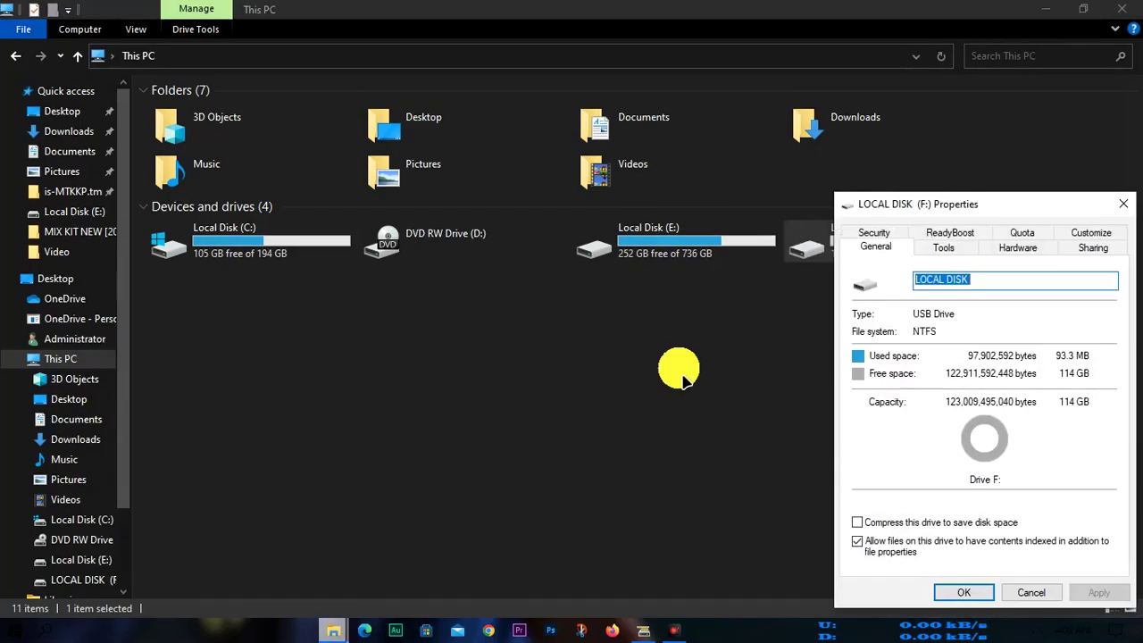
pyautogui.moveTo(904, 201); pyautogui.dragTo(688, 180)
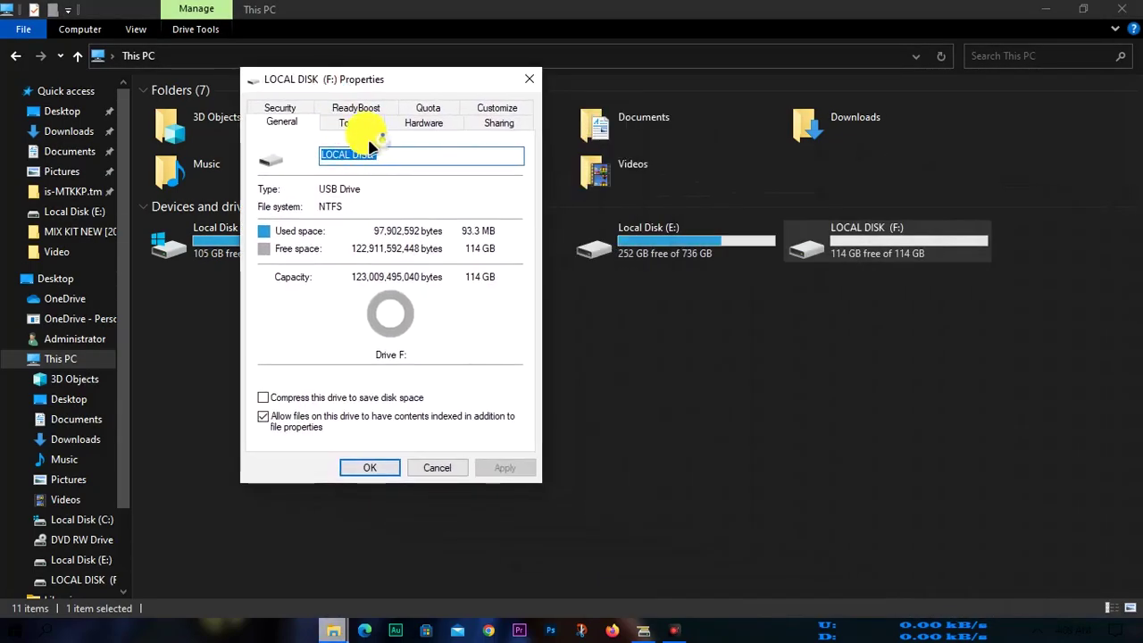
# Dedicate drive F to ReadyBoost with 32768 MB reserved for system speed and apply the setting.
pyautogui.click(353, 107)
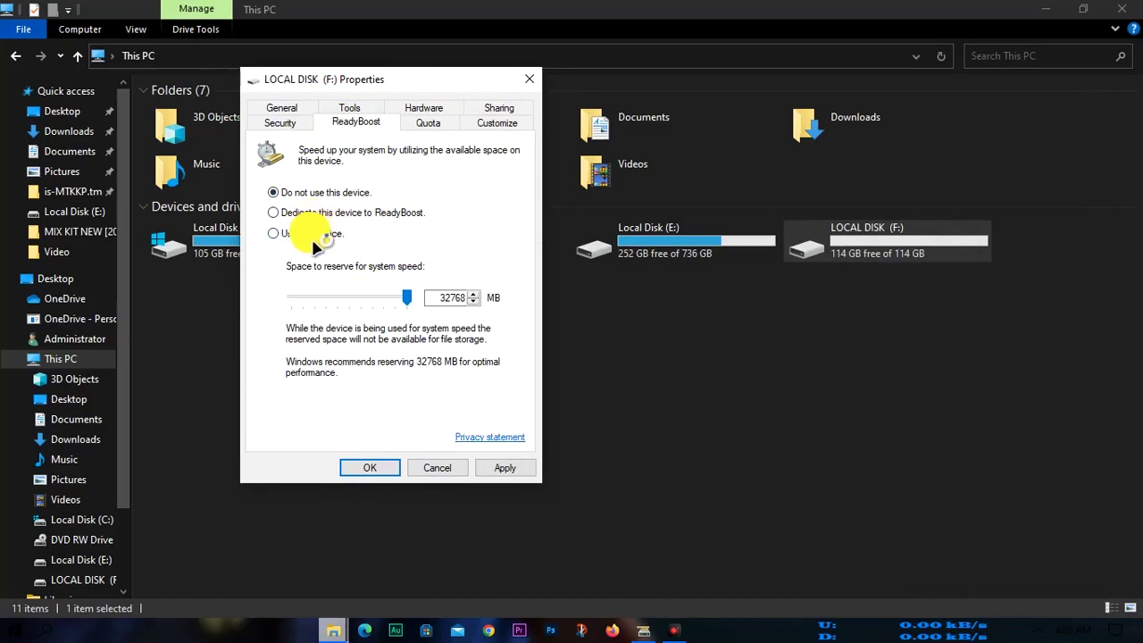
pyautogui.click(319, 215)
pyautogui.click(474, 294)
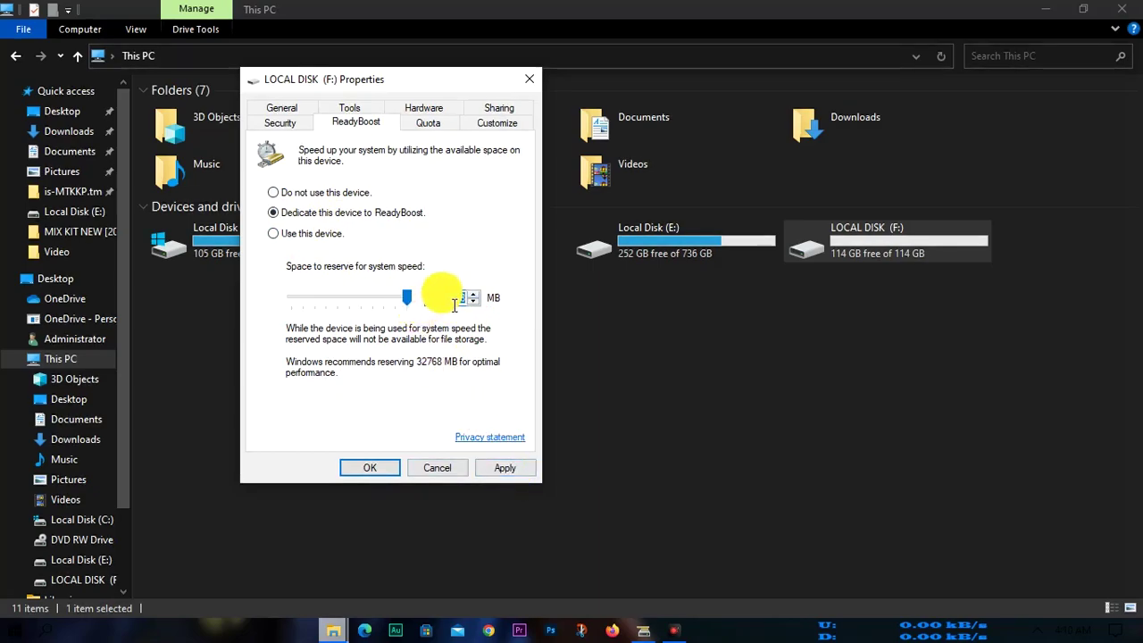
pyautogui.click(505, 471)
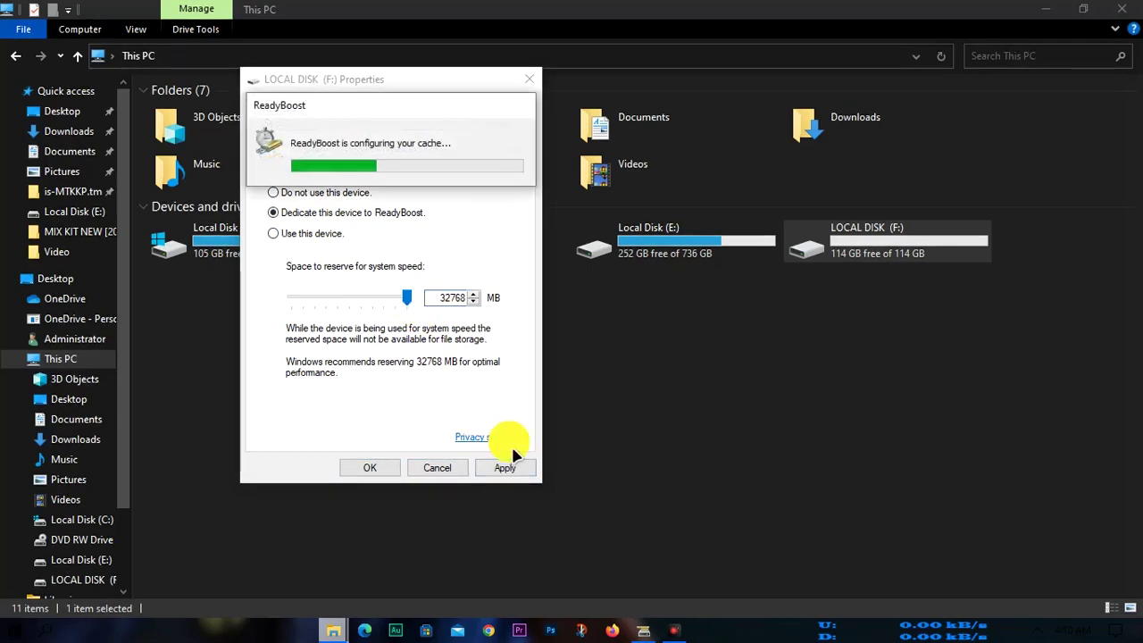
# Confirm and close the LOCAL DISK (F:) properties and refresh the This PC view.
pyautogui.click(375, 468)
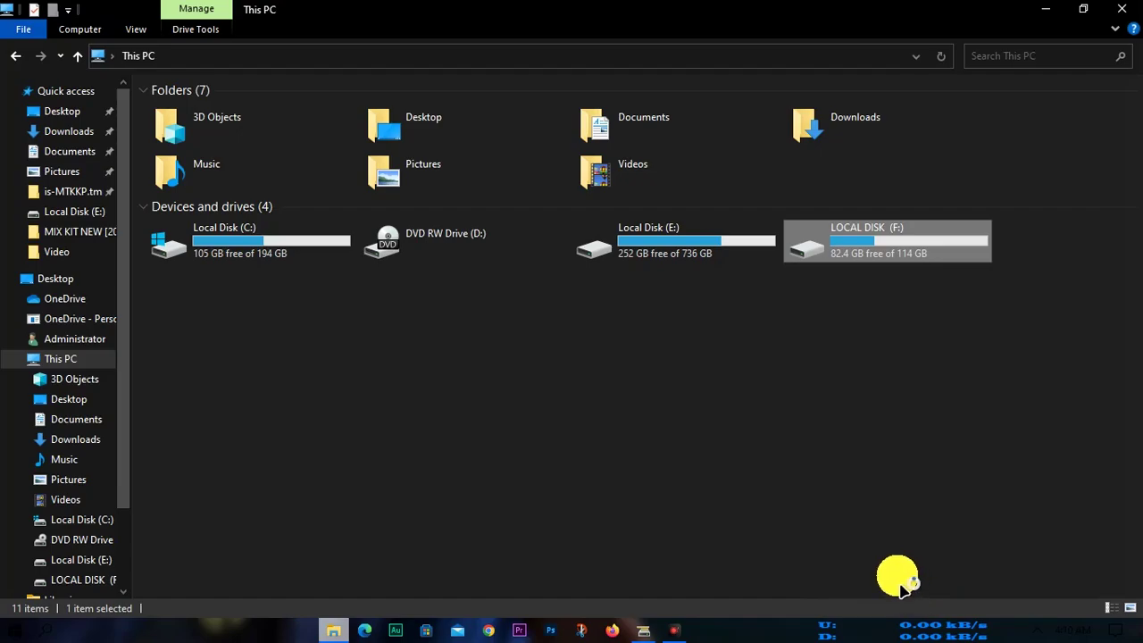
pyautogui.rightClick(755, 360)
pyautogui.click(806, 432)
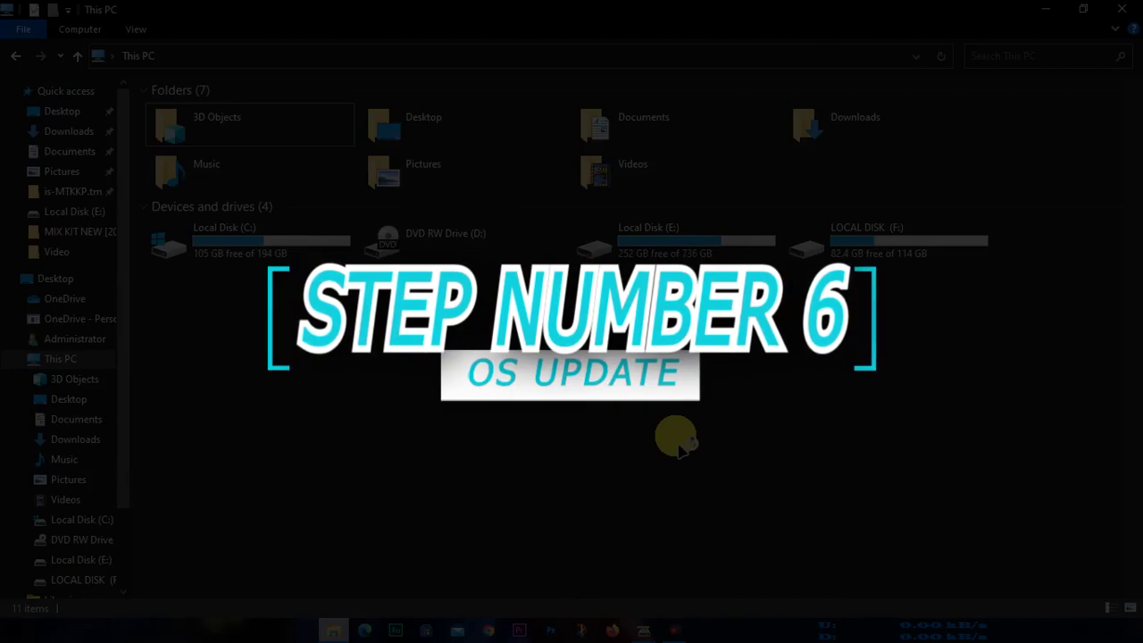
# Open Windows Settings and go to the Windows Update page under Update & Security.
pyautogui.click(14, 630)
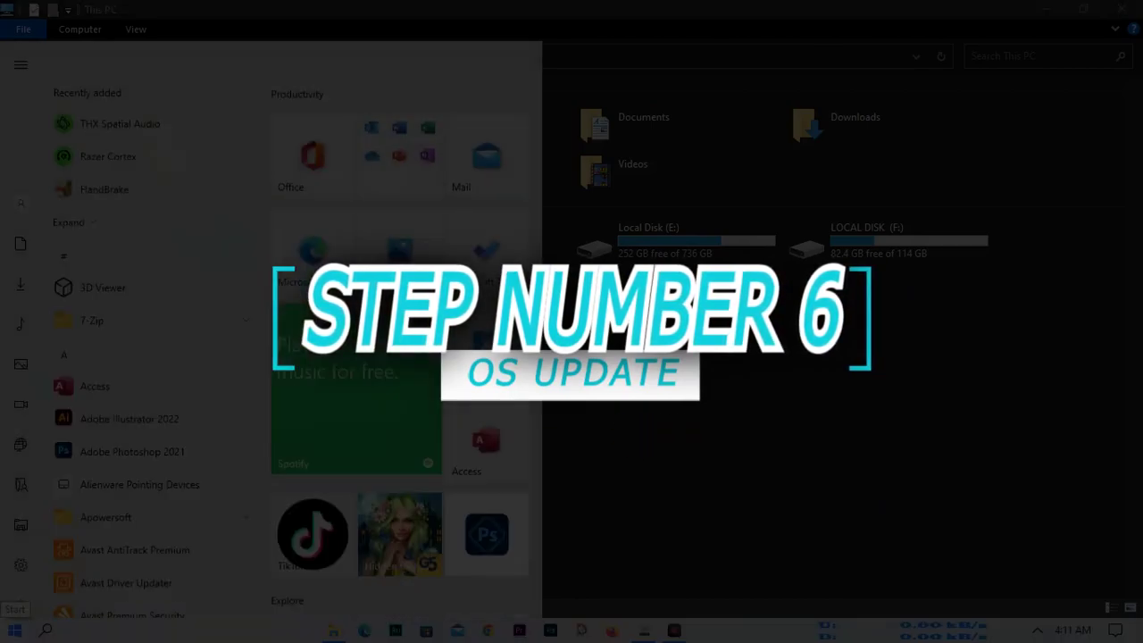
pyautogui.click(20, 558)
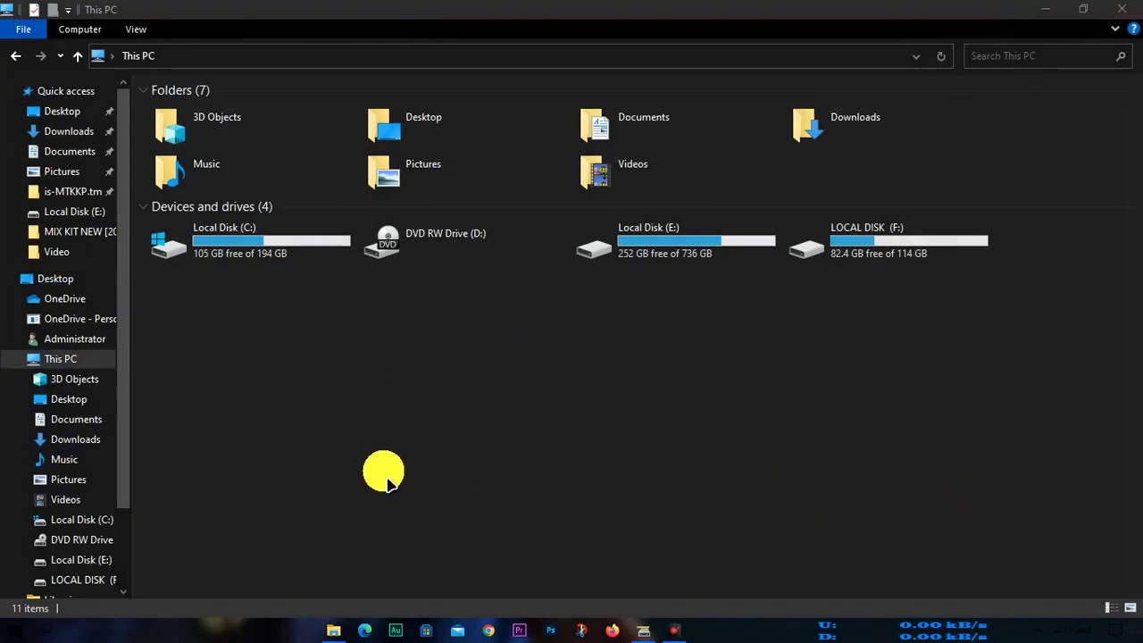
pyautogui.press('super+i')
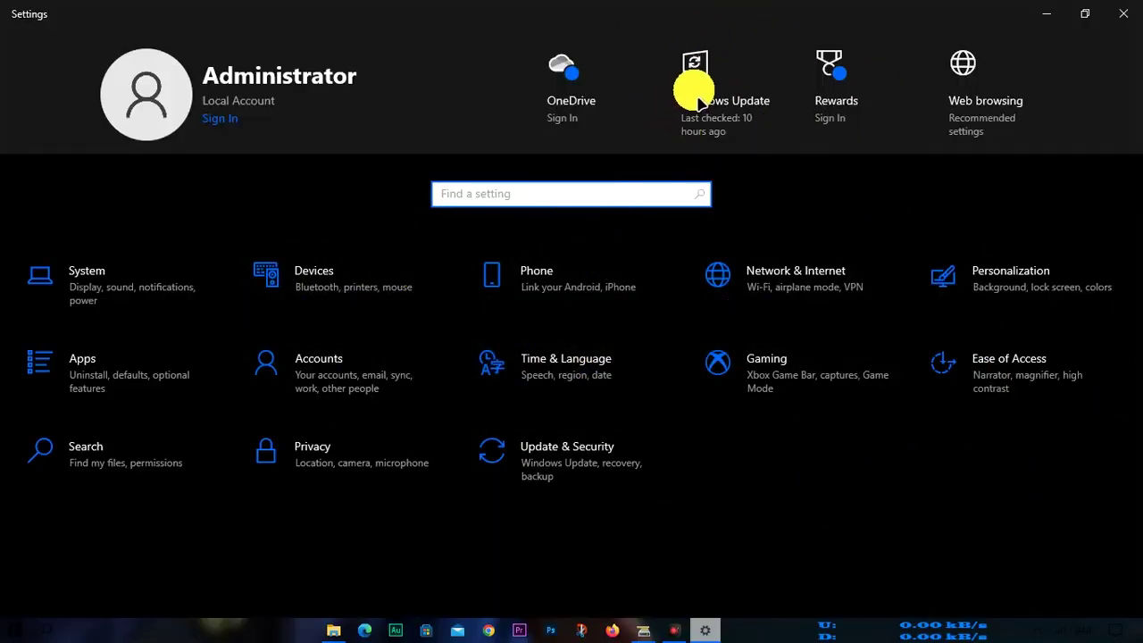
pyautogui.click(607, 479)
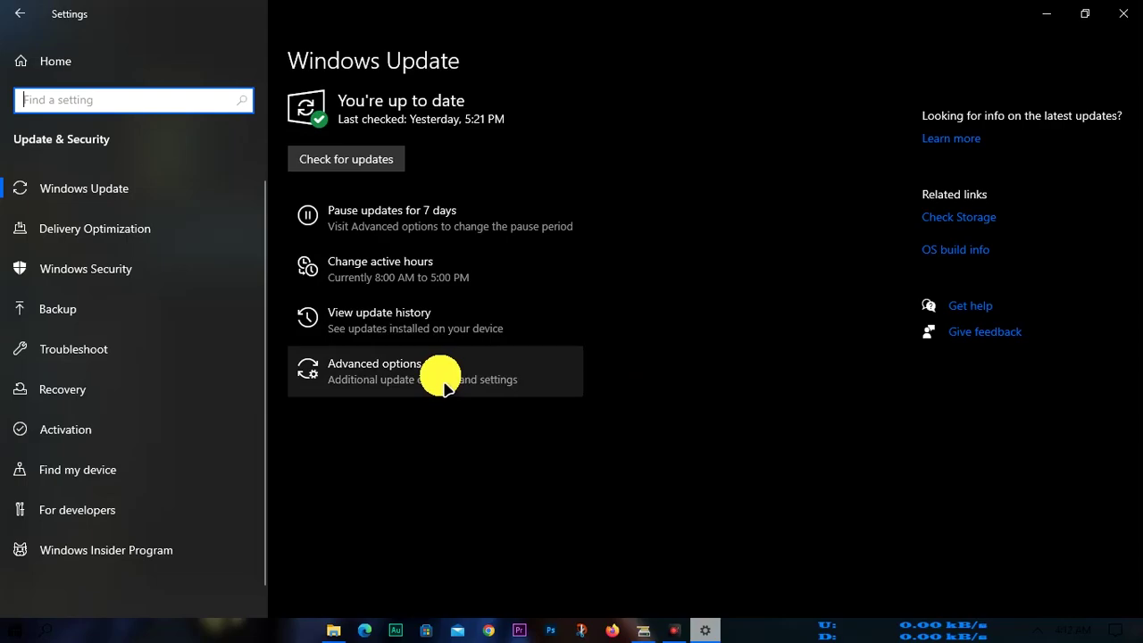
# Examine the advanced options of Windows Update, including update options, update notifications and pause updates.
pyautogui.click(407, 392)
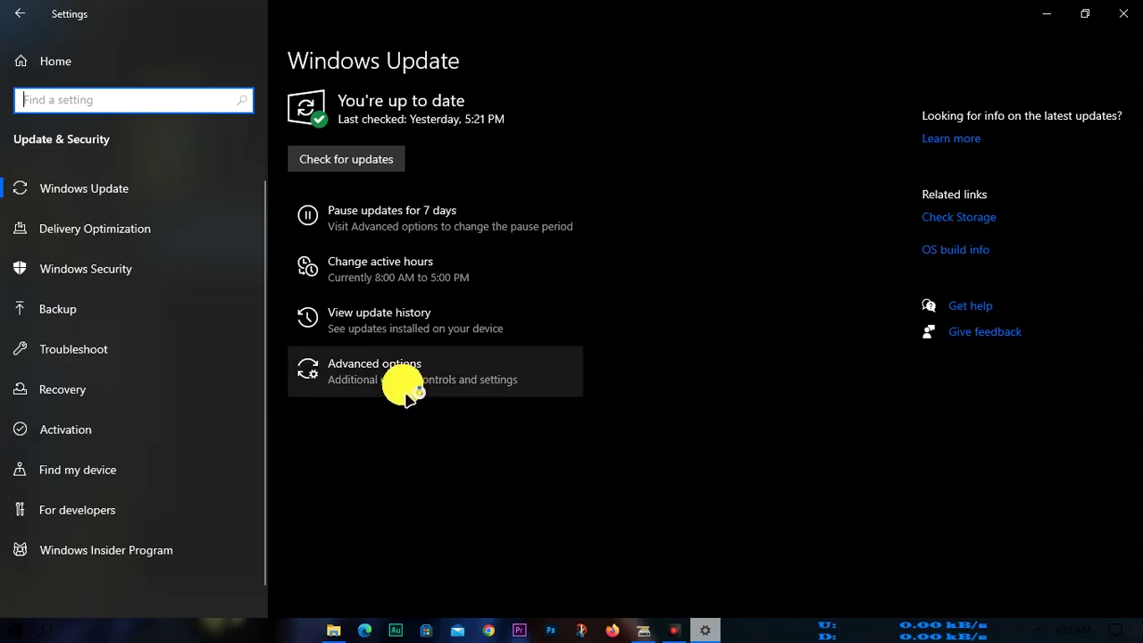
pyautogui.click(407, 392)
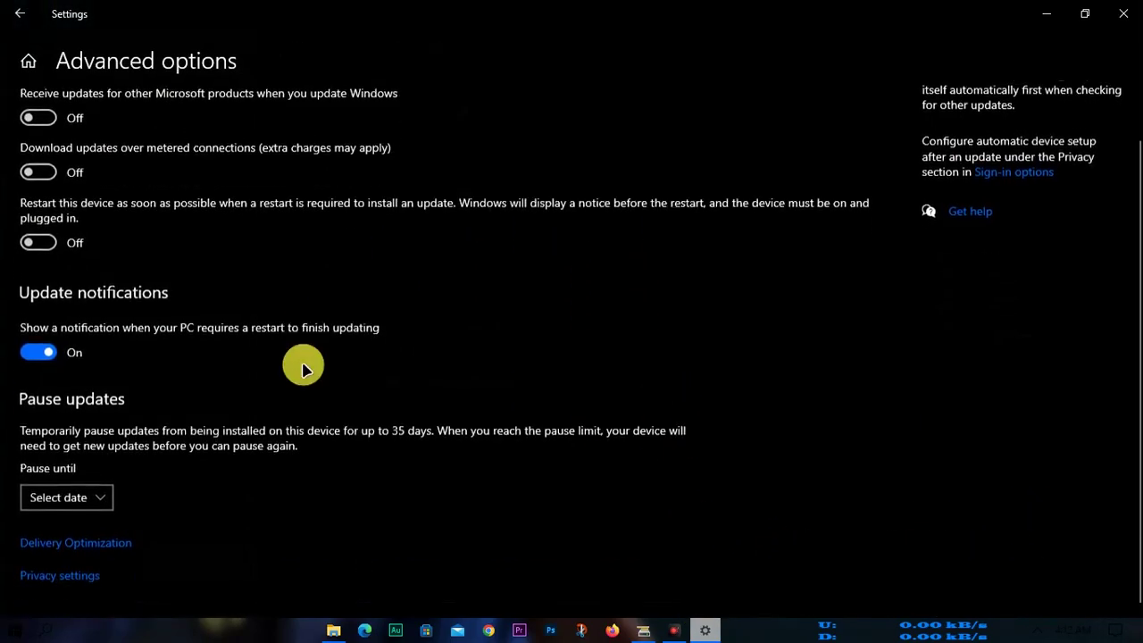
pyautogui.hotkey('alt', 'Left')
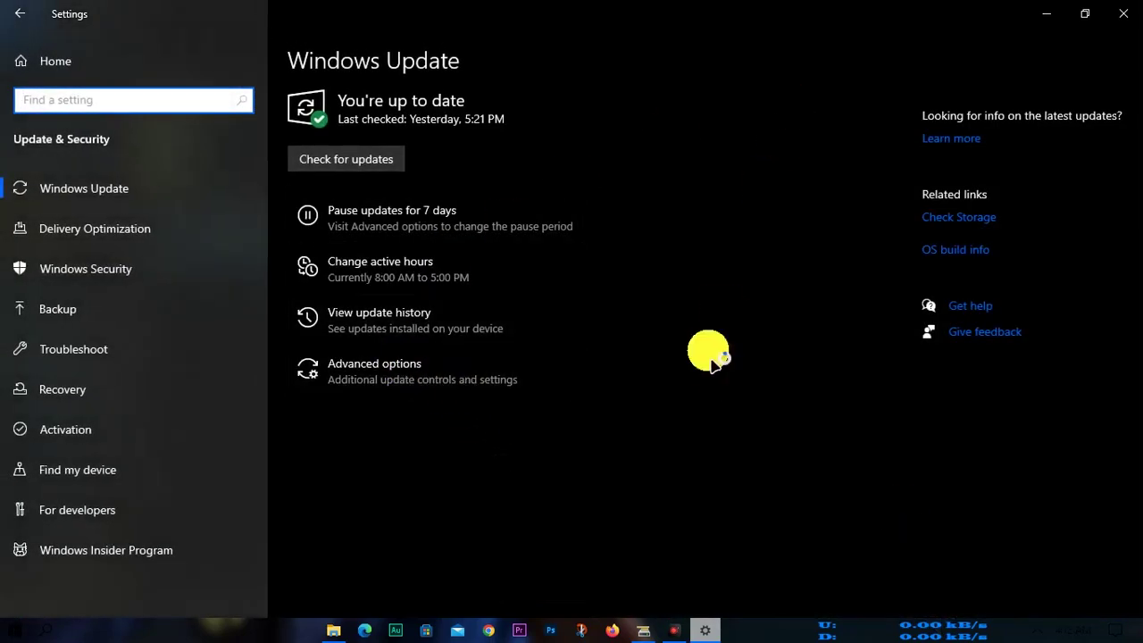
pyautogui.click(555, 382)
pyautogui.scroll(-1, 286, 366)
pyautogui.scroll(1, 280, 359)
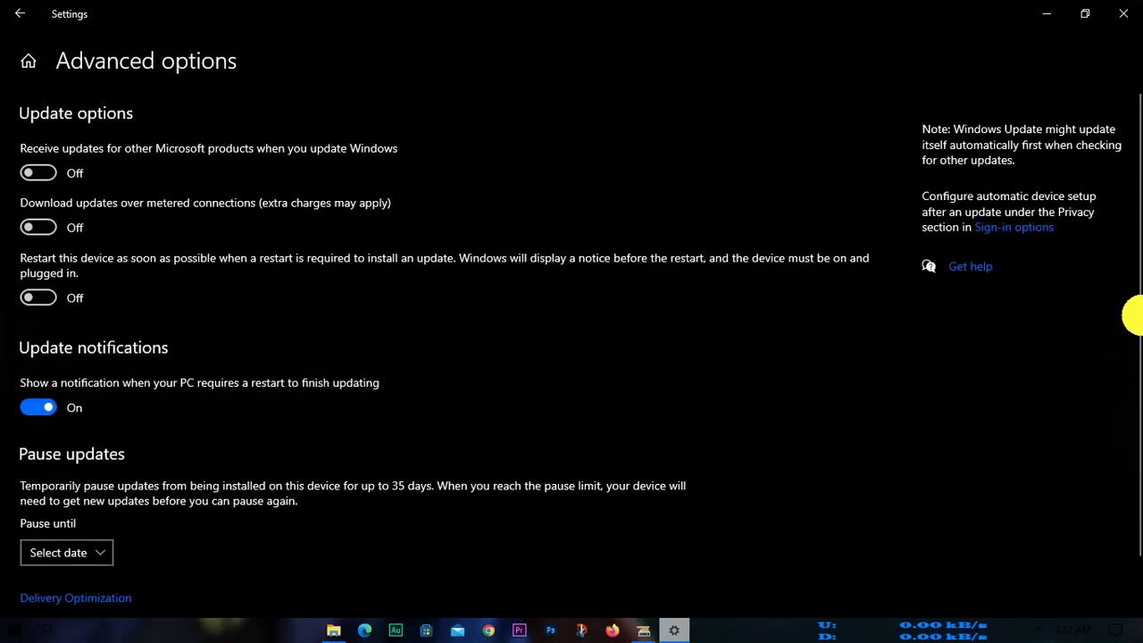
pyautogui.moveTo(14, 343)
pyautogui.mouseDown()
pyautogui.moveTo(314, 477)
pyautogui.moveTo(441, 451)
pyautogui.moveTo(423, 447)
pyautogui.mouseUp()
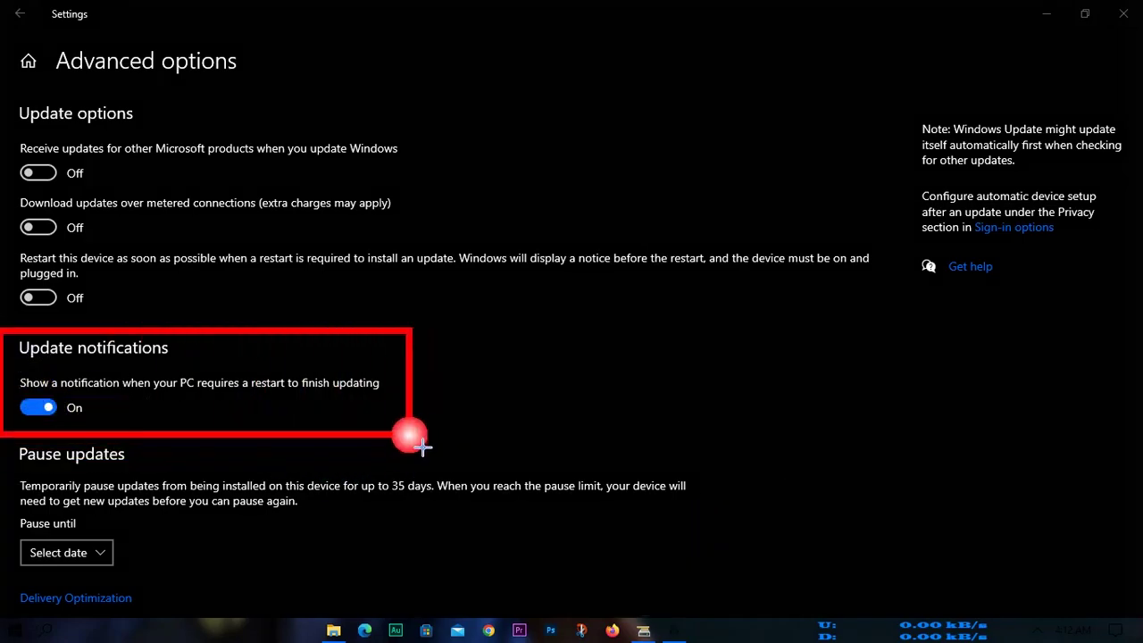
pyautogui.scroll(-1, 351, 410)
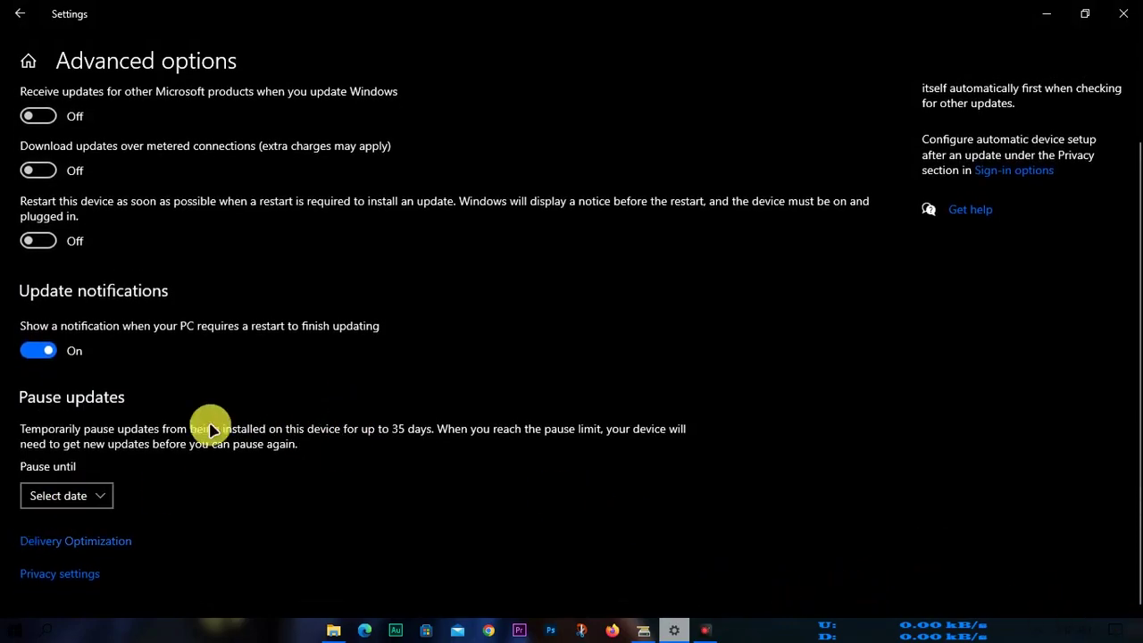
pyautogui.scroll(1, 561, 272)
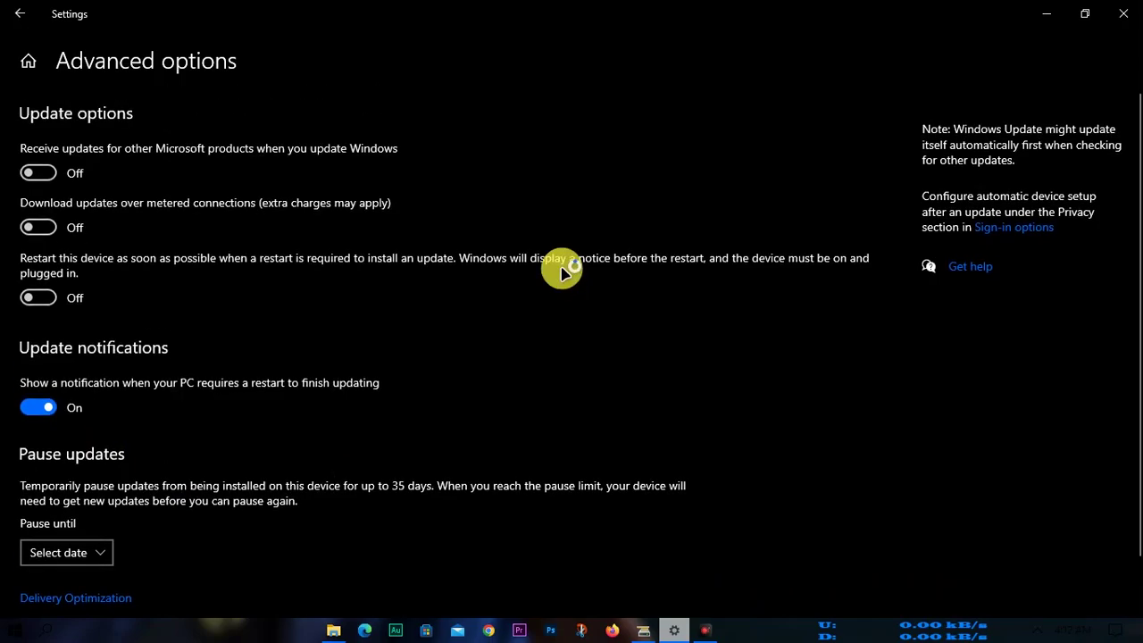
pyautogui.scroll(-1, 536, 294)
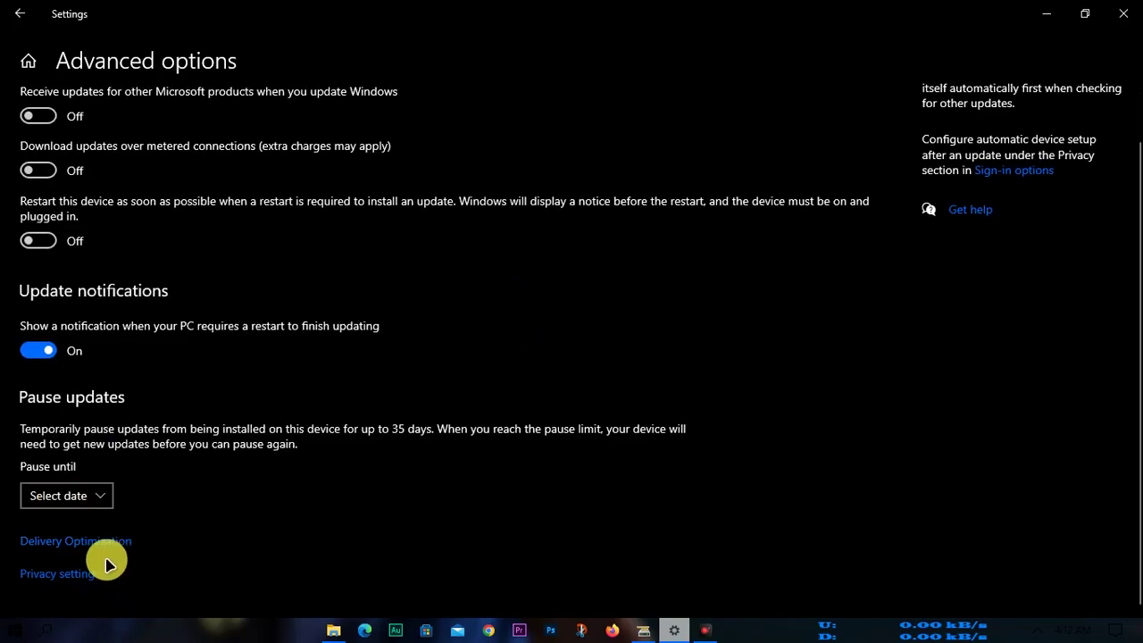
# Look through the dates offered for pausing updates without choosing one and return to the Windows Update page.
pyautogui.click(85, 498)
pyautogui.scroll(-7, 152, 396)
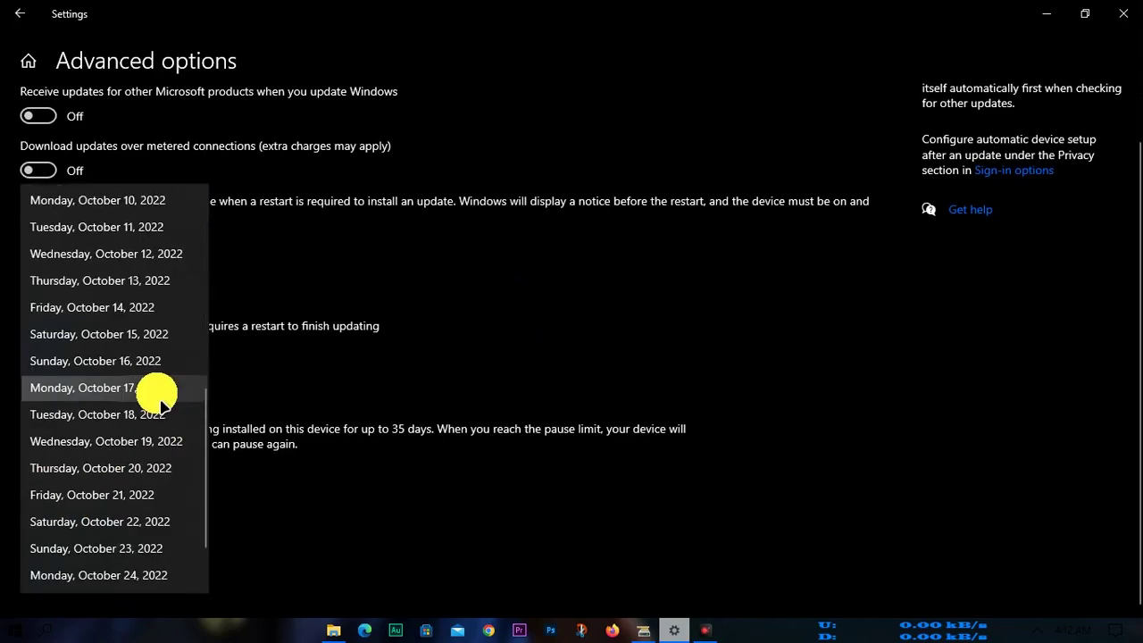
pyautogui.click(487, 500)
pyautogui.scroll(1, 492, 499)
pyautogui.click(23, 12)
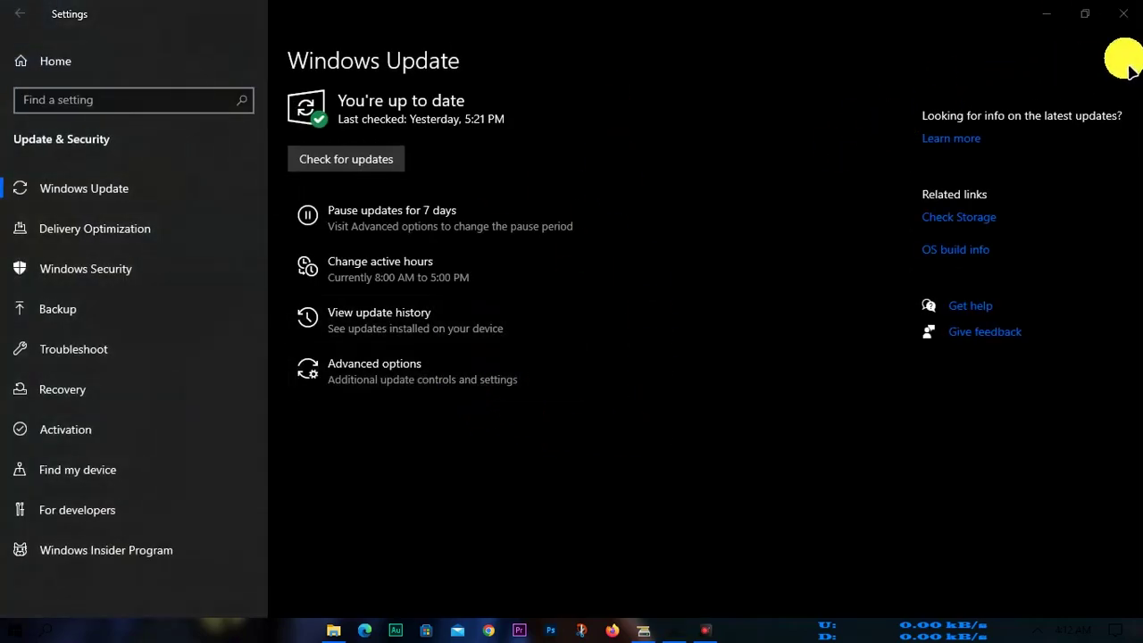
pyautogui.moveTo(333, 624)
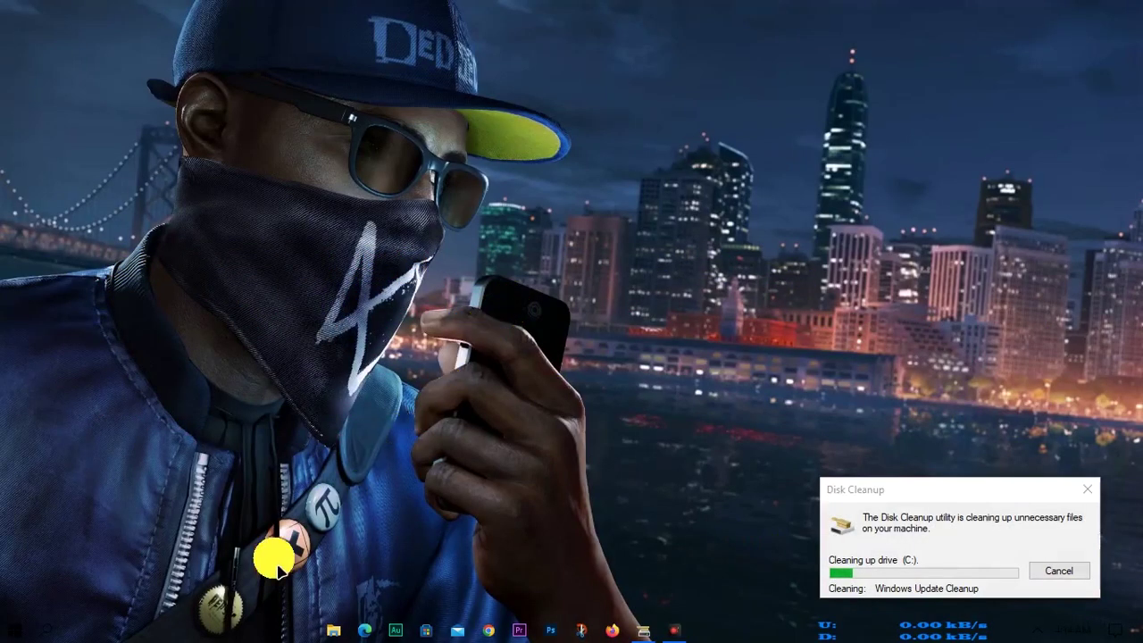
pyautogui.rightClick(14, 628)
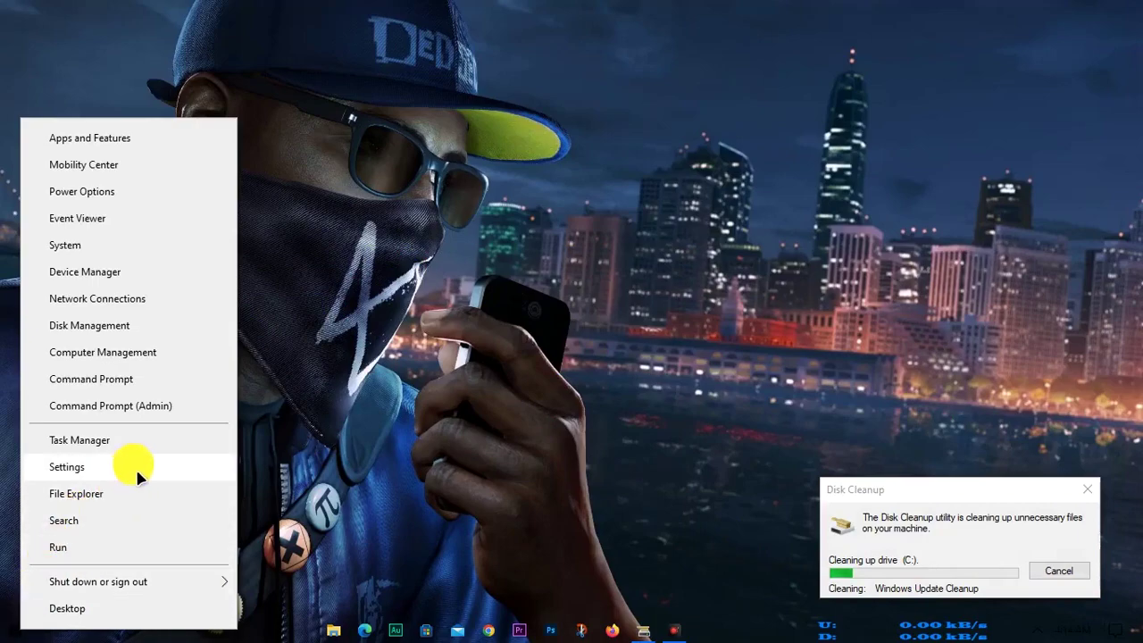
pyautogui.click(116, 548)
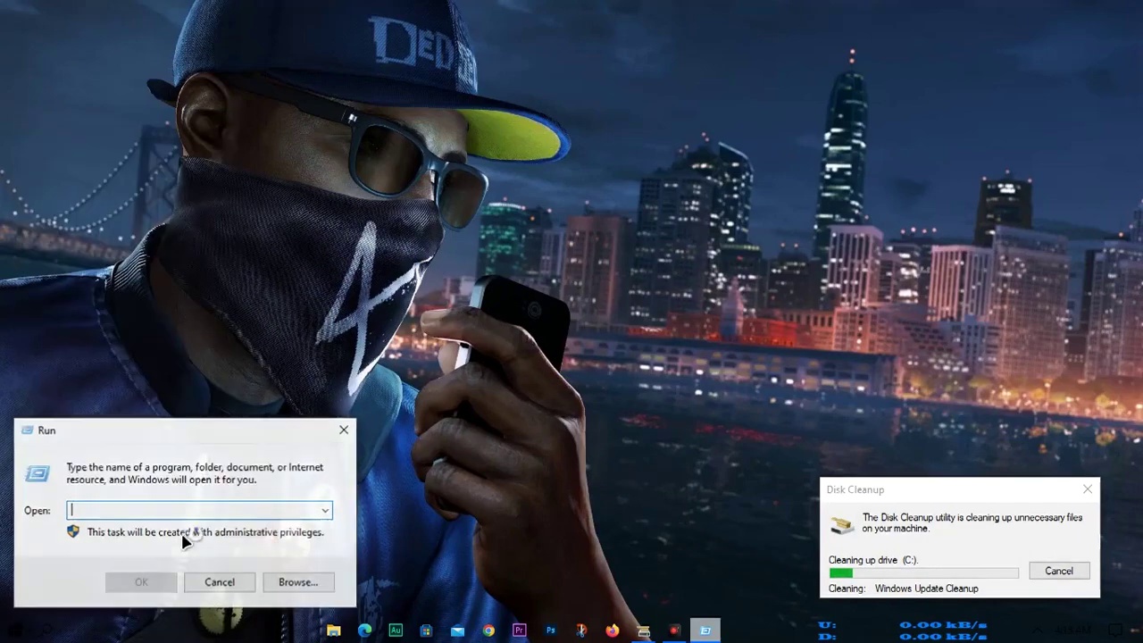
pyautogui.click(236, 585)
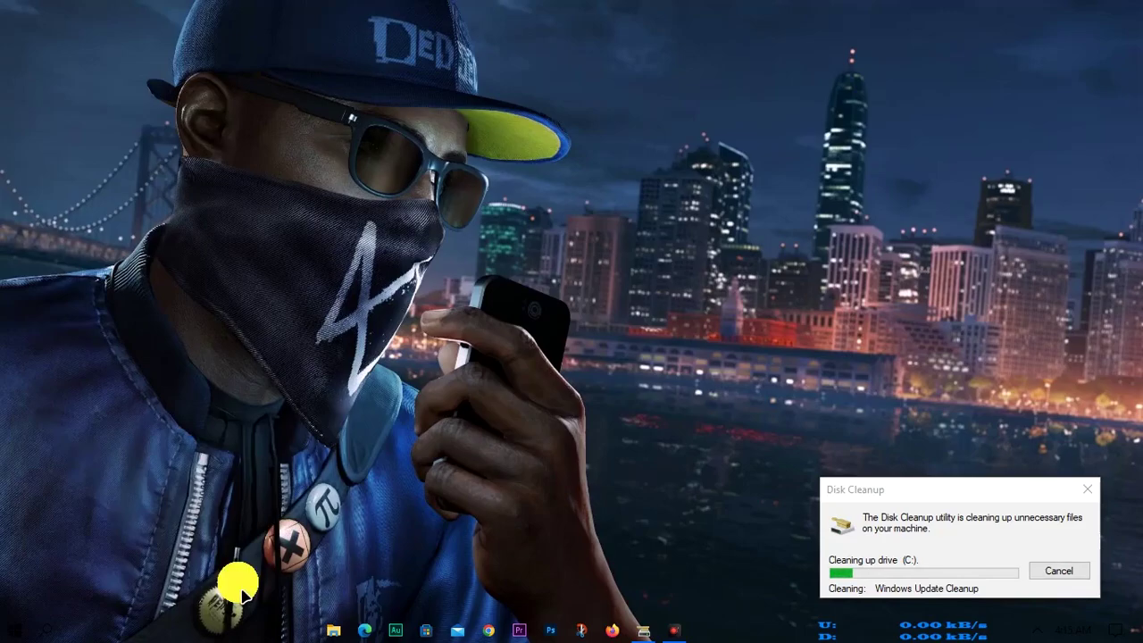
# Open the Windows Temp folder by running temp from the Run dialog.
pyautogui.press('super+r')
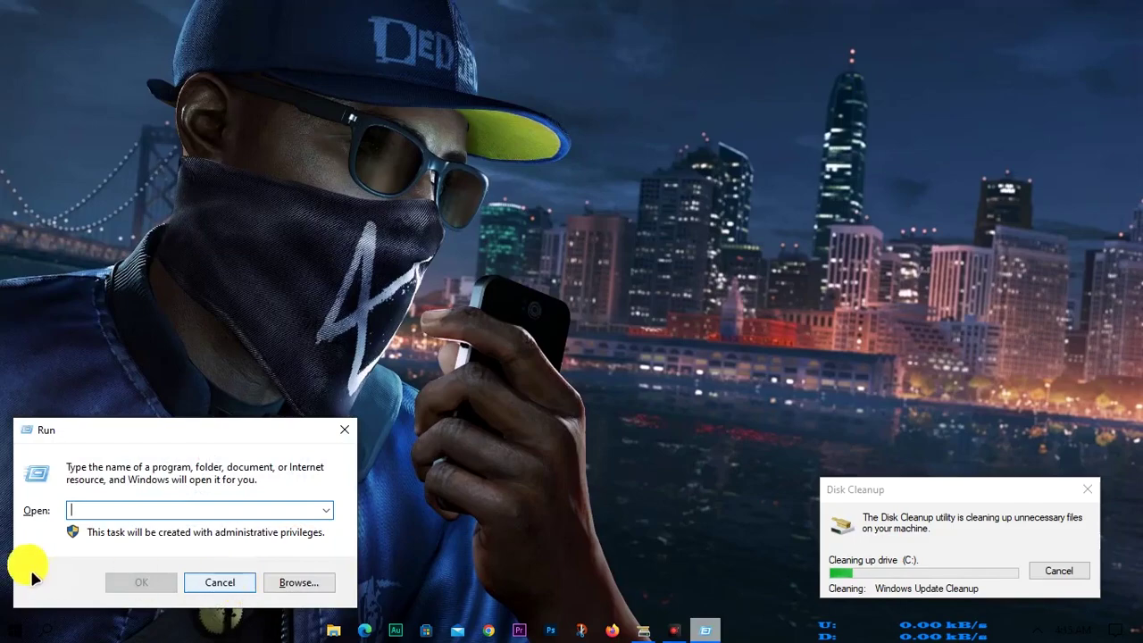
pyautogui.click(323, 512)
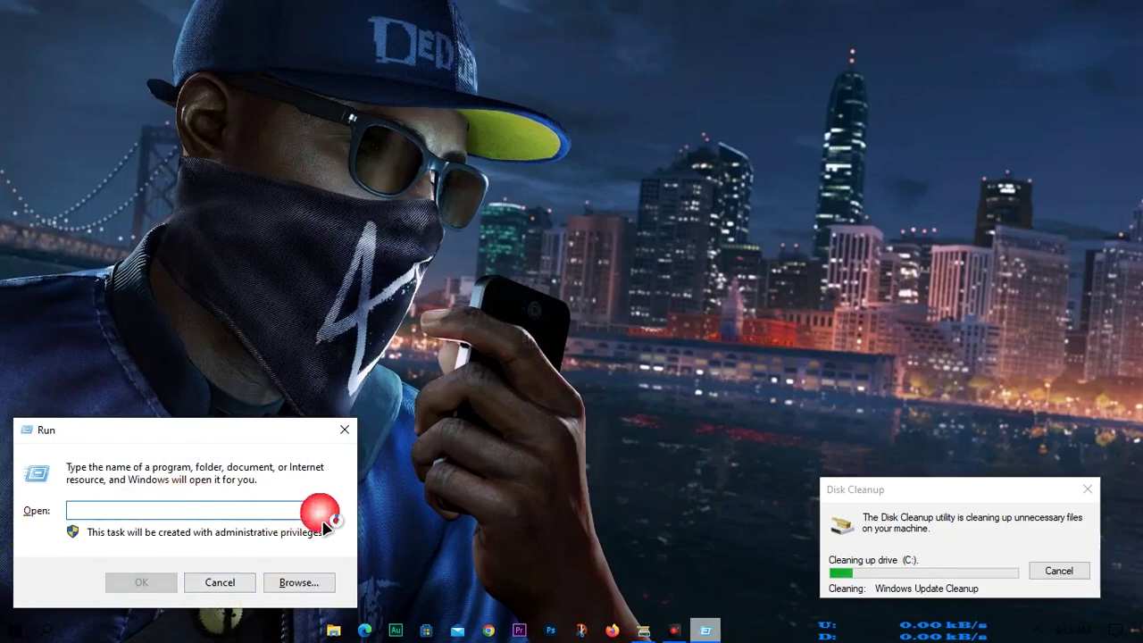
pyautogui.click(259, 510)
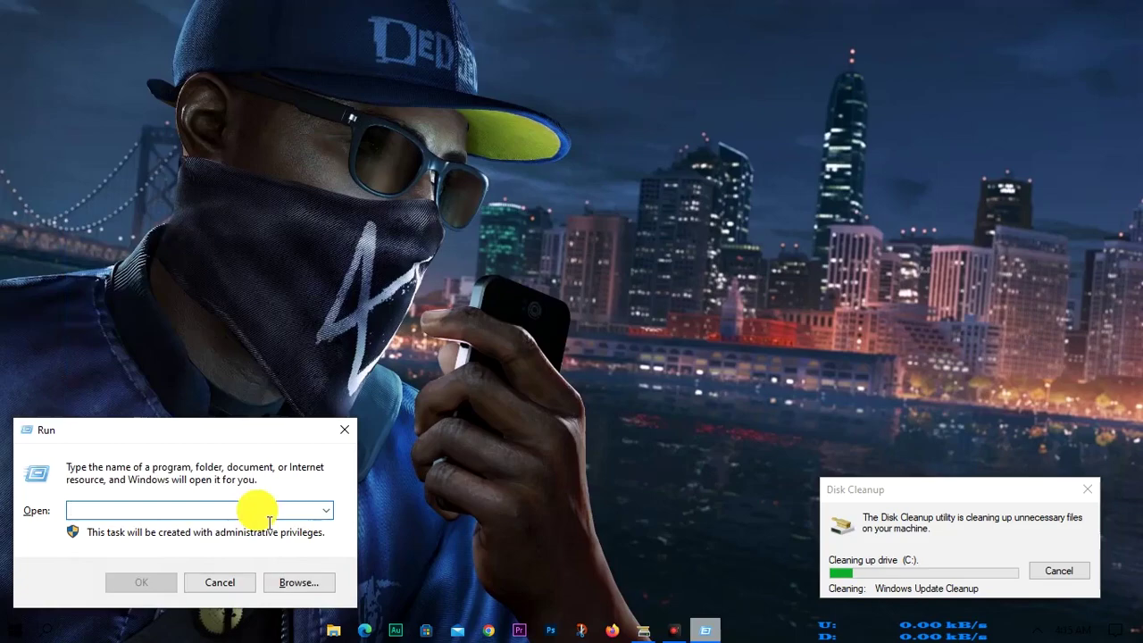
pyautogui.write('temp')
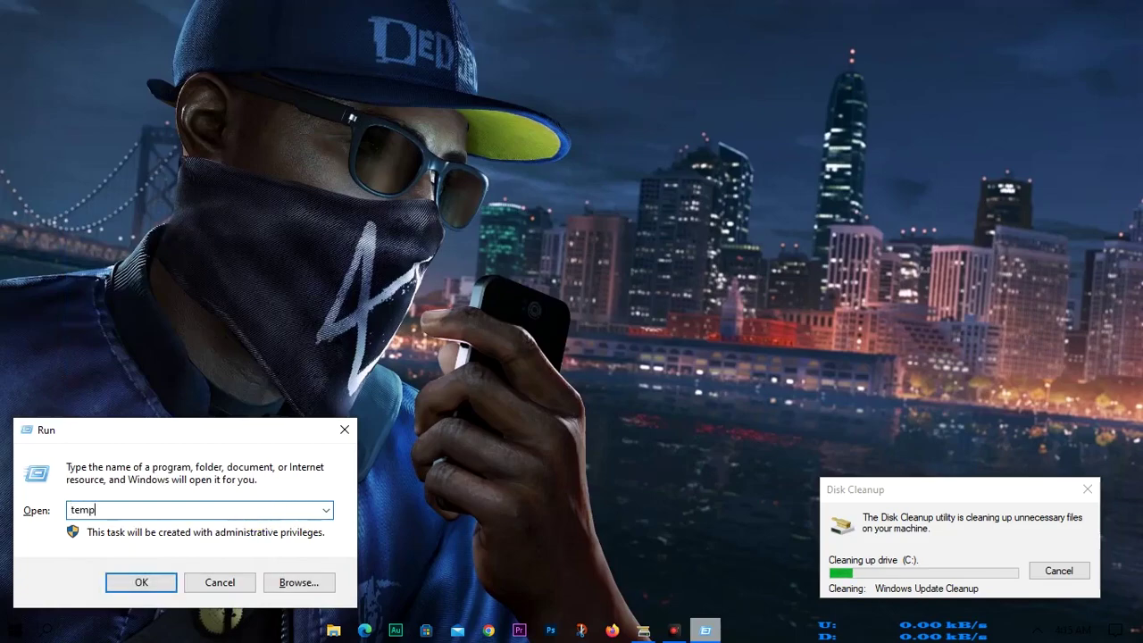
pyautogui.press('Return')
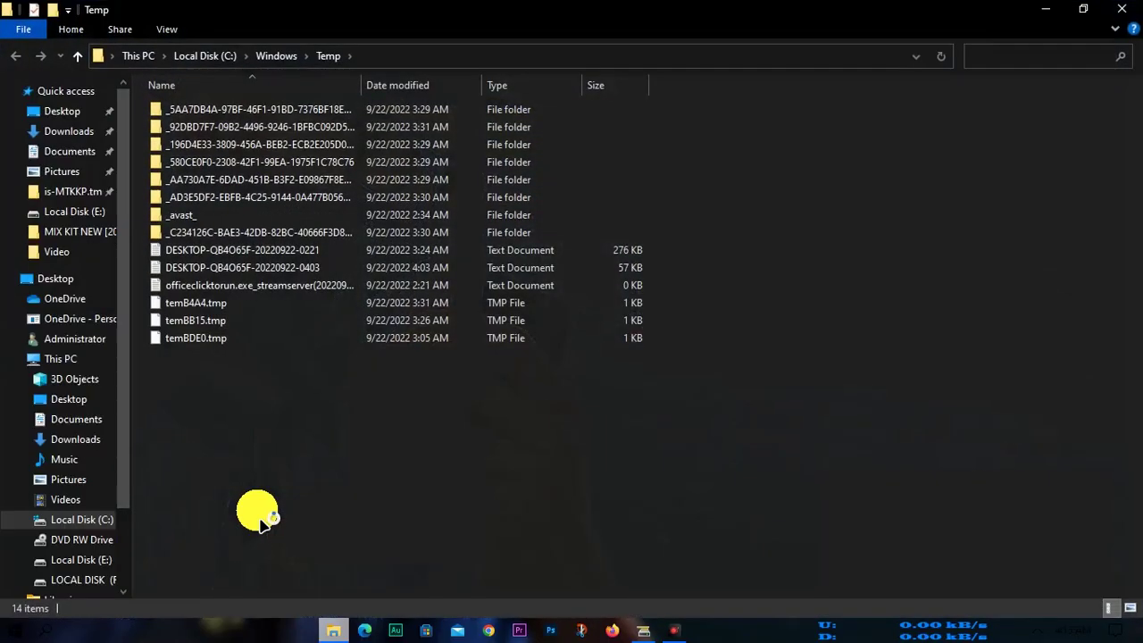
# Permanently delete all items in the Windows Temp folder, skipping those in use, and close the folder window.
pyautogui.hotkey('ctrl', 'a')
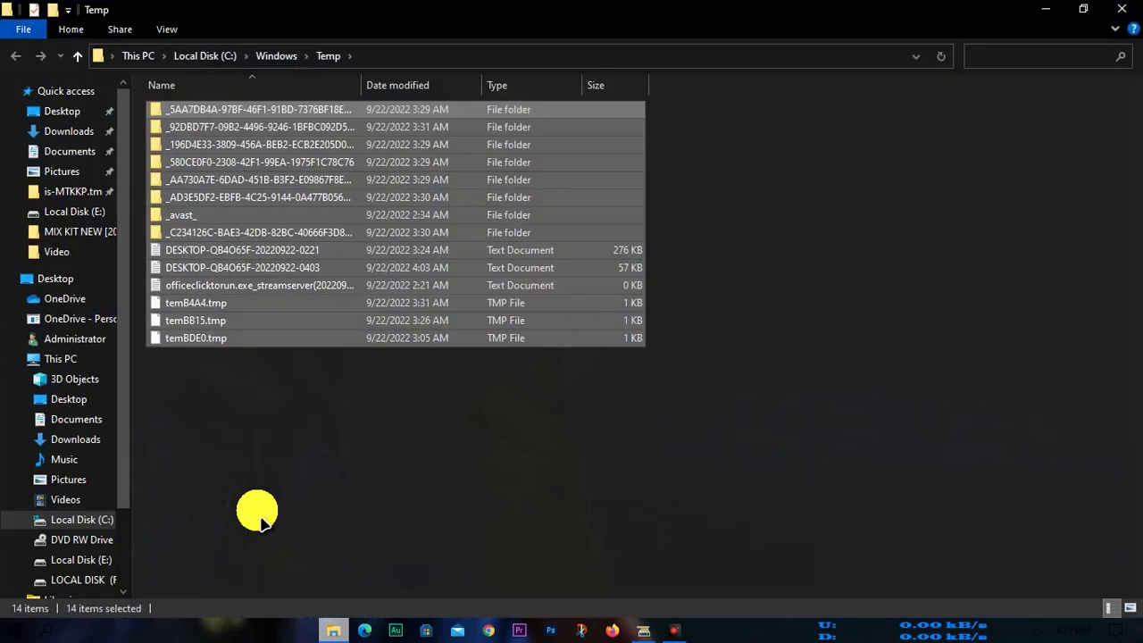
pyautogui.hotkey('shift', 'Delete')
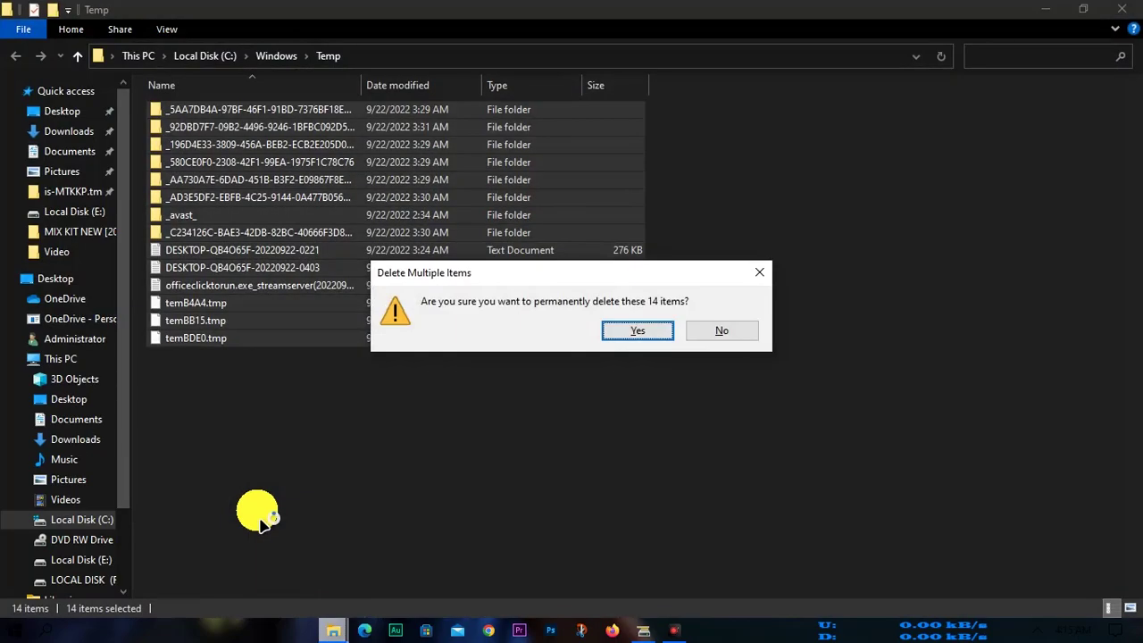
pyautogui.click(641, 337)
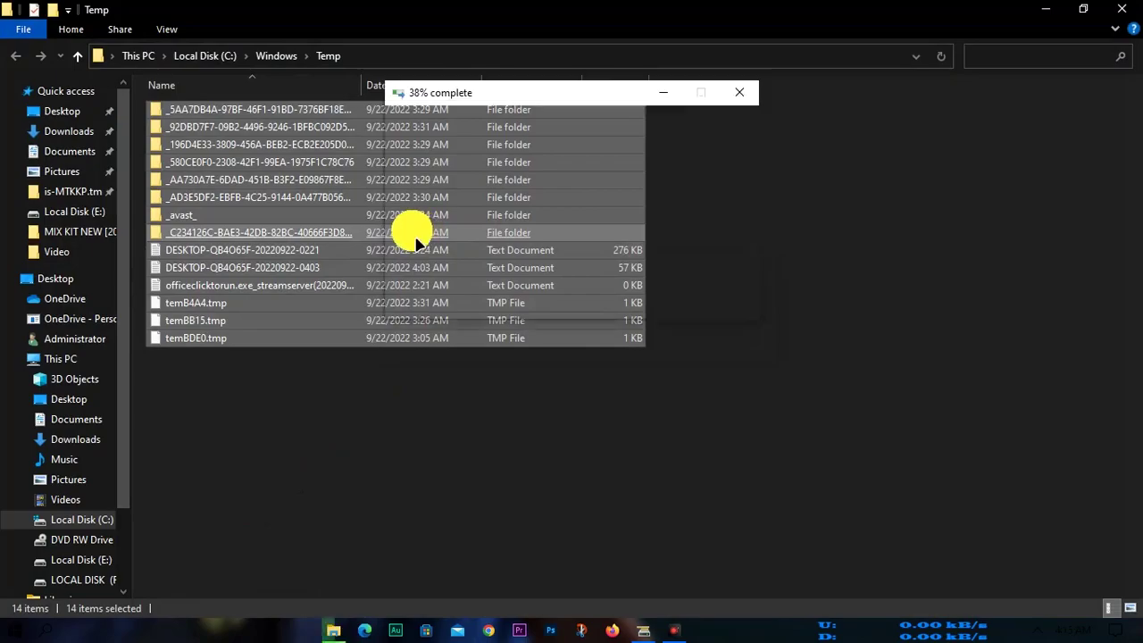
pyautogui.click(416, 229)
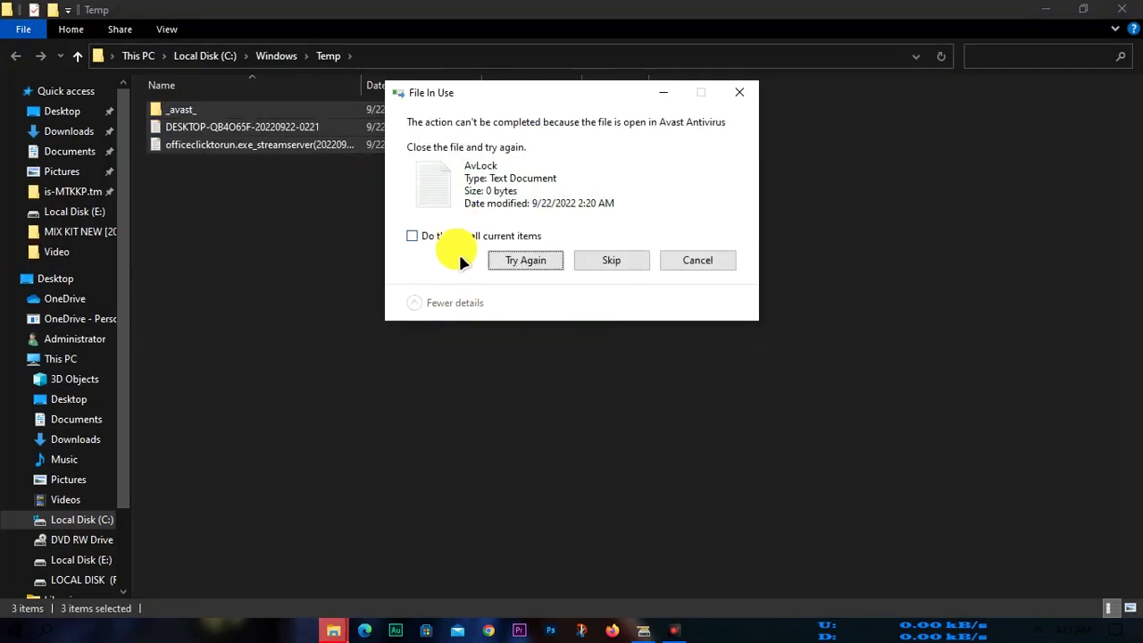
pyautogui.click(630, 260)
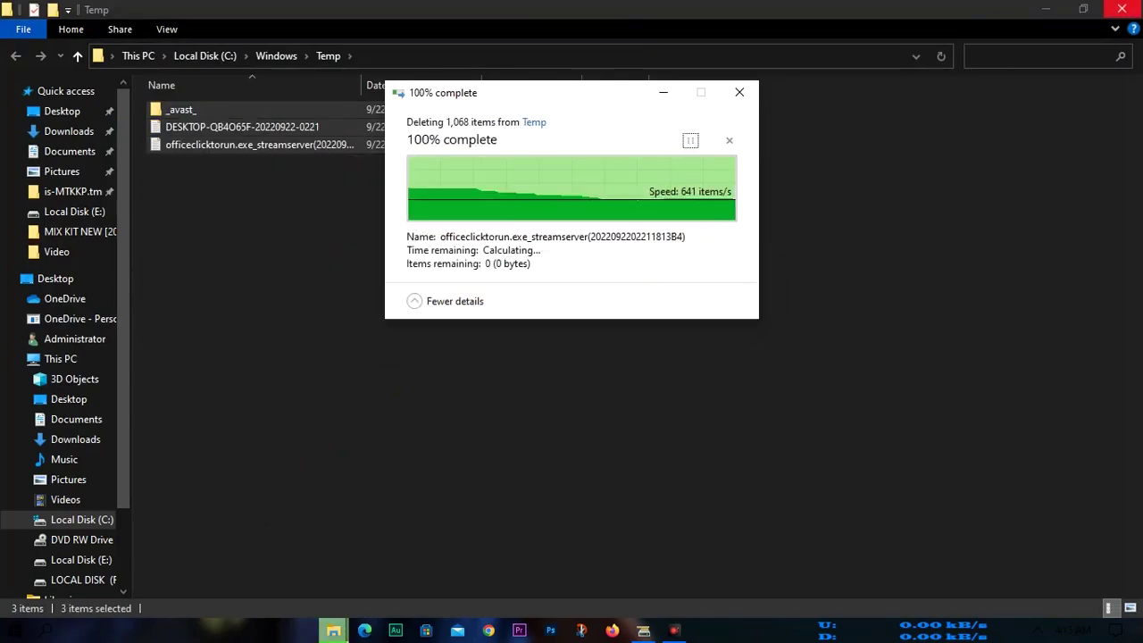
pyautogui.click(1121, 9)
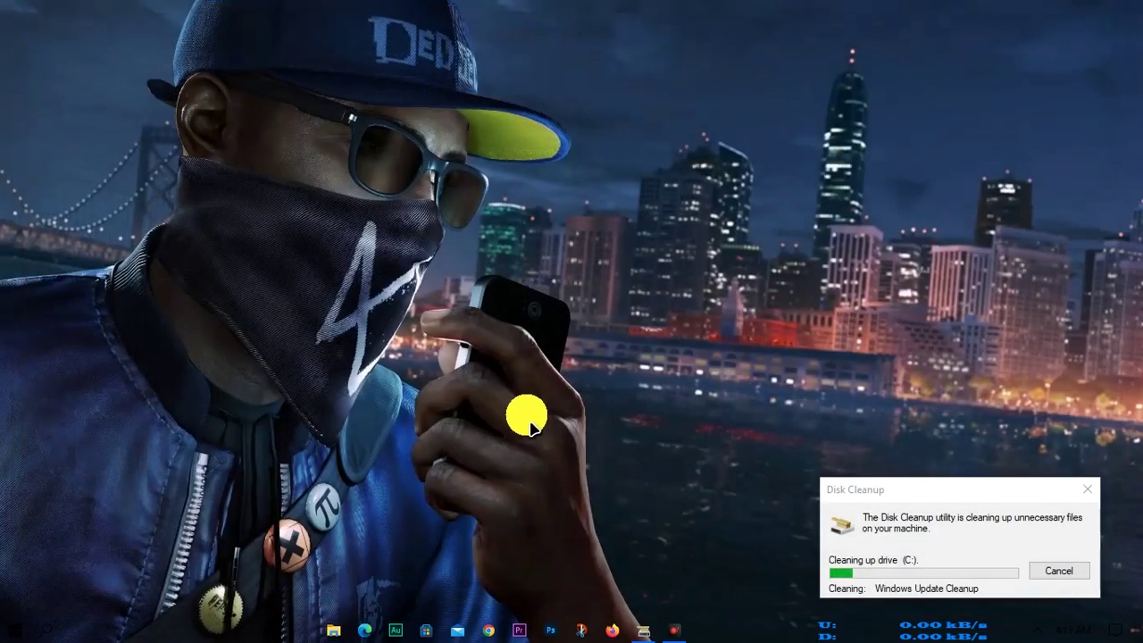
# Reposition the Disk Cleanup progress window on the desktop and refresh the desktop.
pyautogui.moveTo(867, 493); pyautogui.dragTo(779, 372)
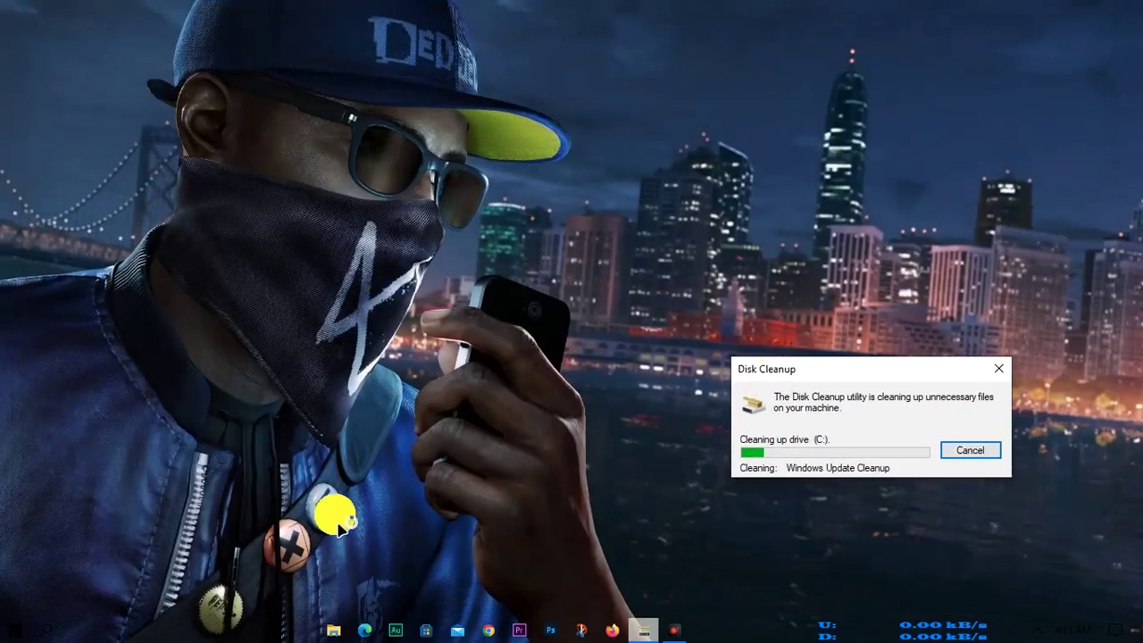
pyautogui.click(45, 630)
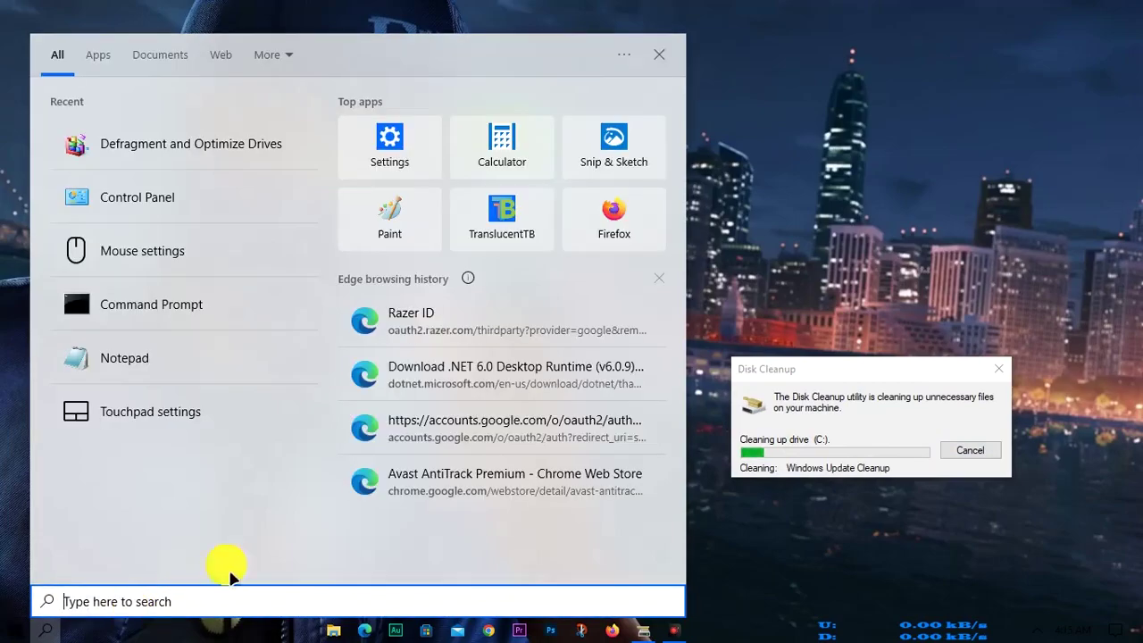
pyautogui.rightClick(749, 216)
pyautogui.click(765, 265)
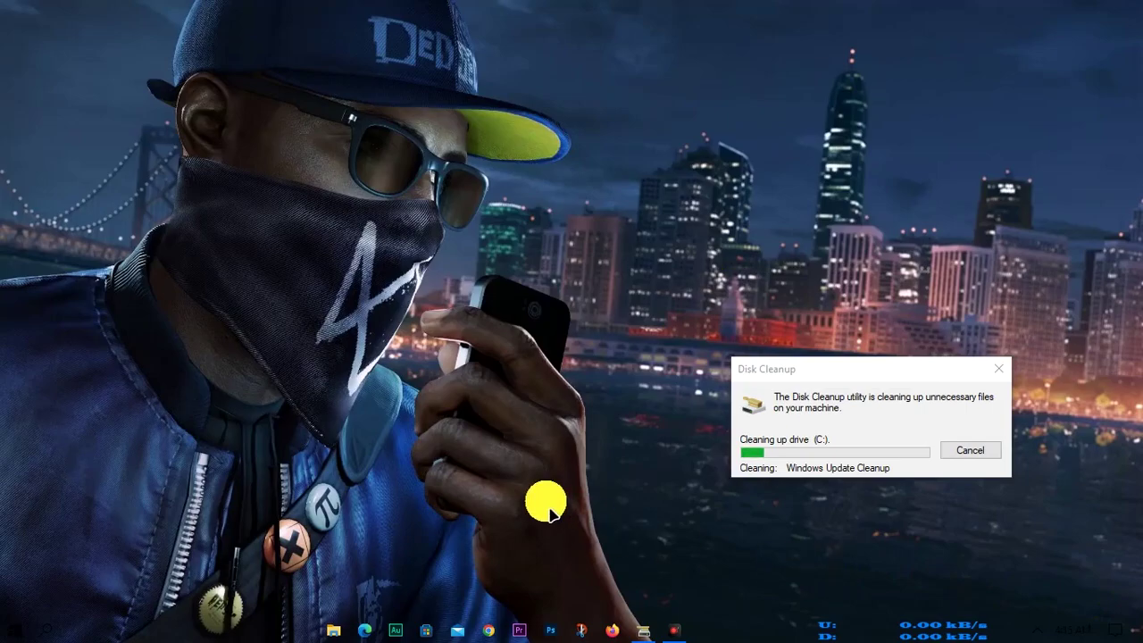
# Run %temp% to open the user's Temp folder, permanently delete all its items while skipping those in use, and close the folder.
pyautogui.press('super+r')
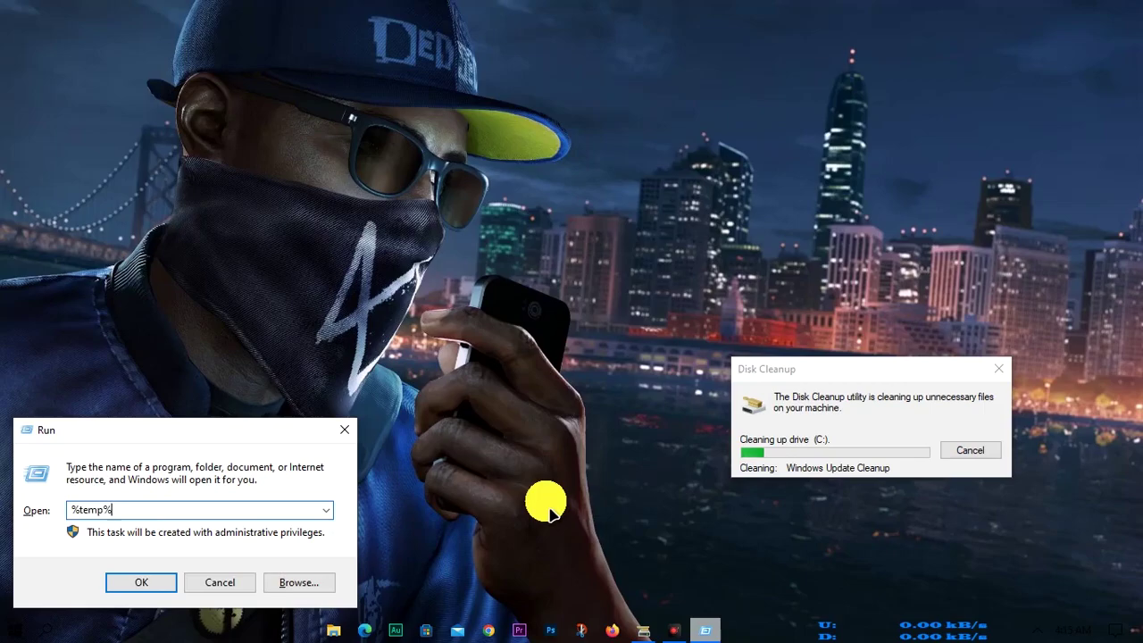
pyautogui.press('Return')
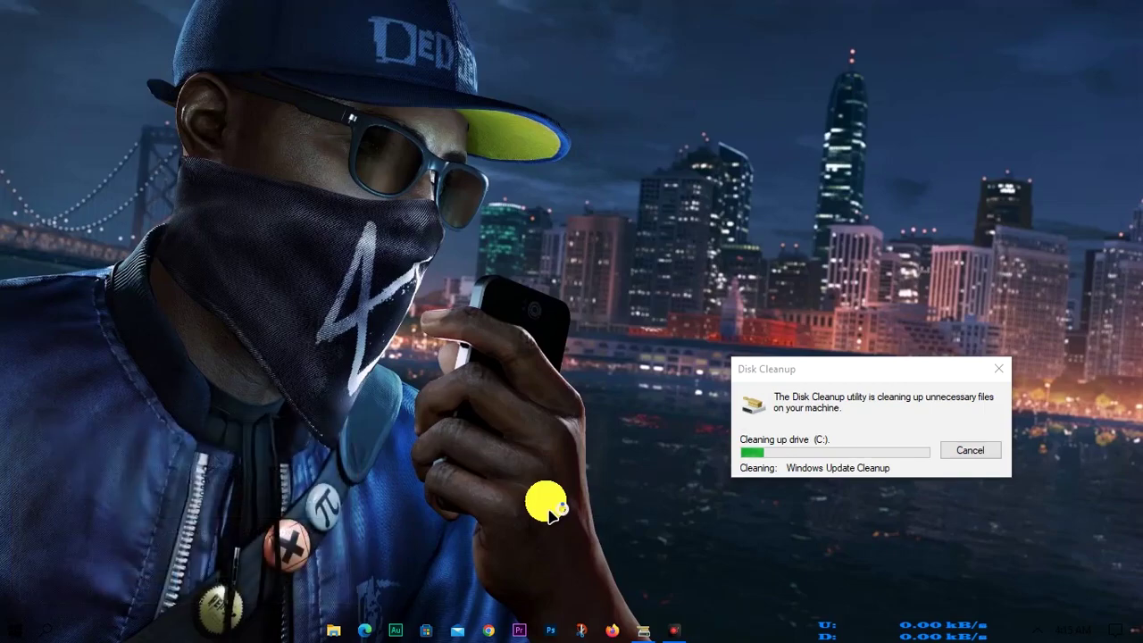
pyautogui.hotkey('ctrl', 'a')
pyautogui.hotkey('shift', 'Delete')
pyautogui.press('Return')
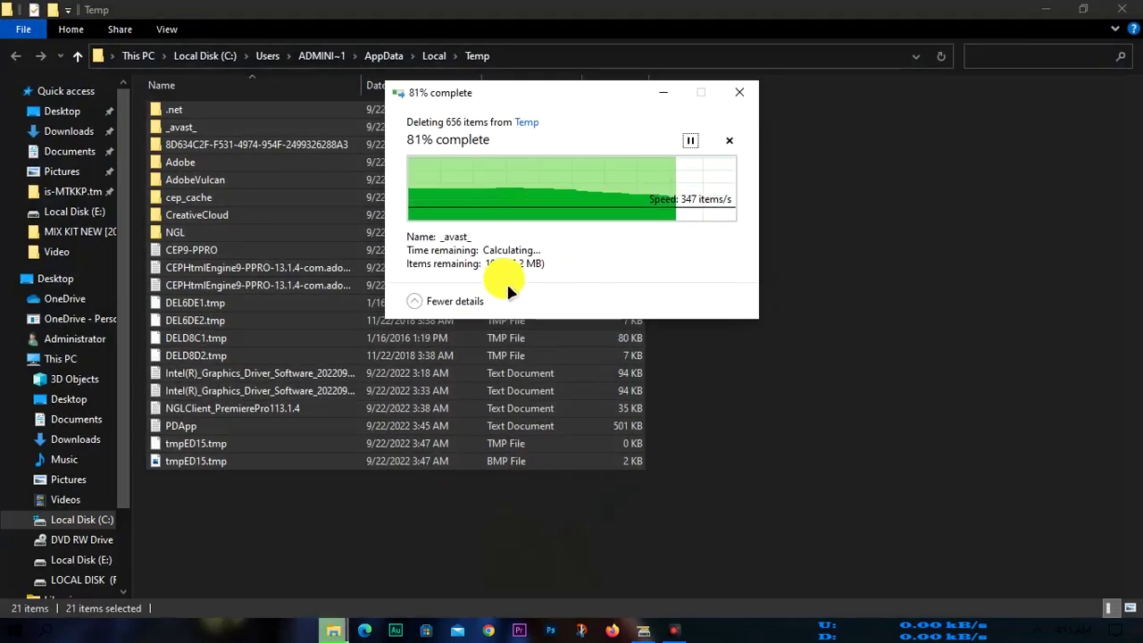
pyautogui.click(445, 304)
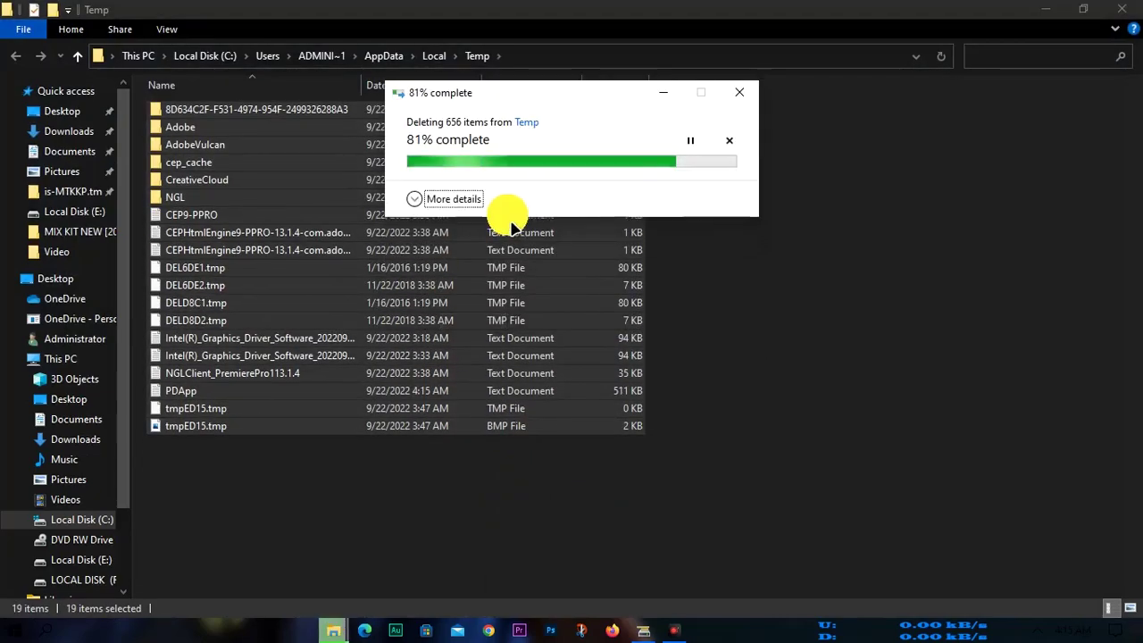
pyautogui.click(467, 251)
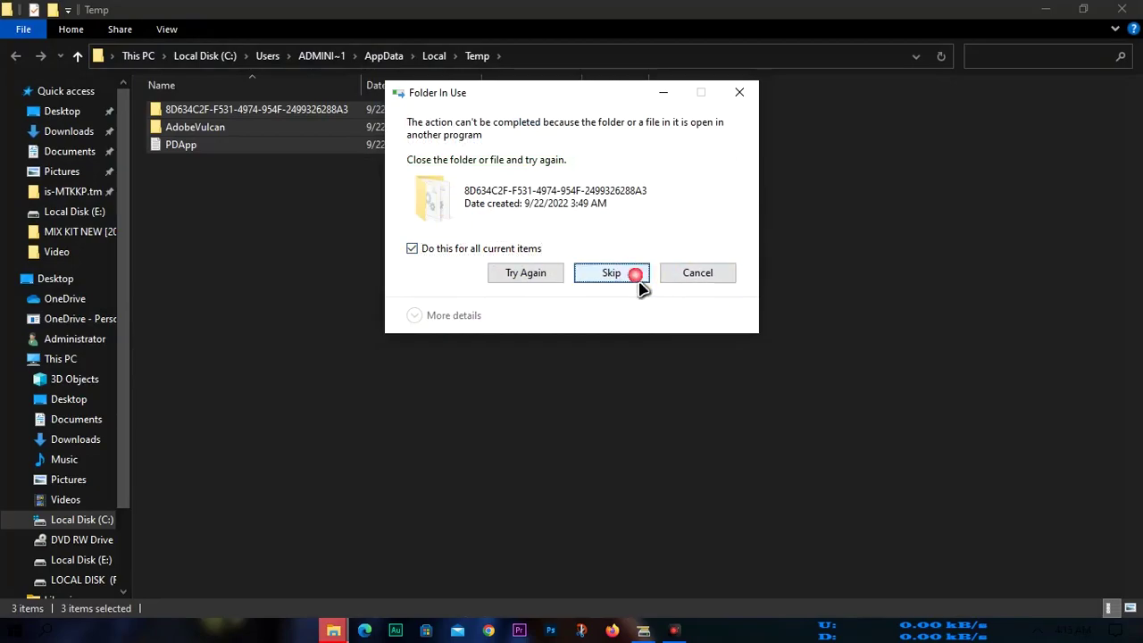
pyautogui.click(635, 279)
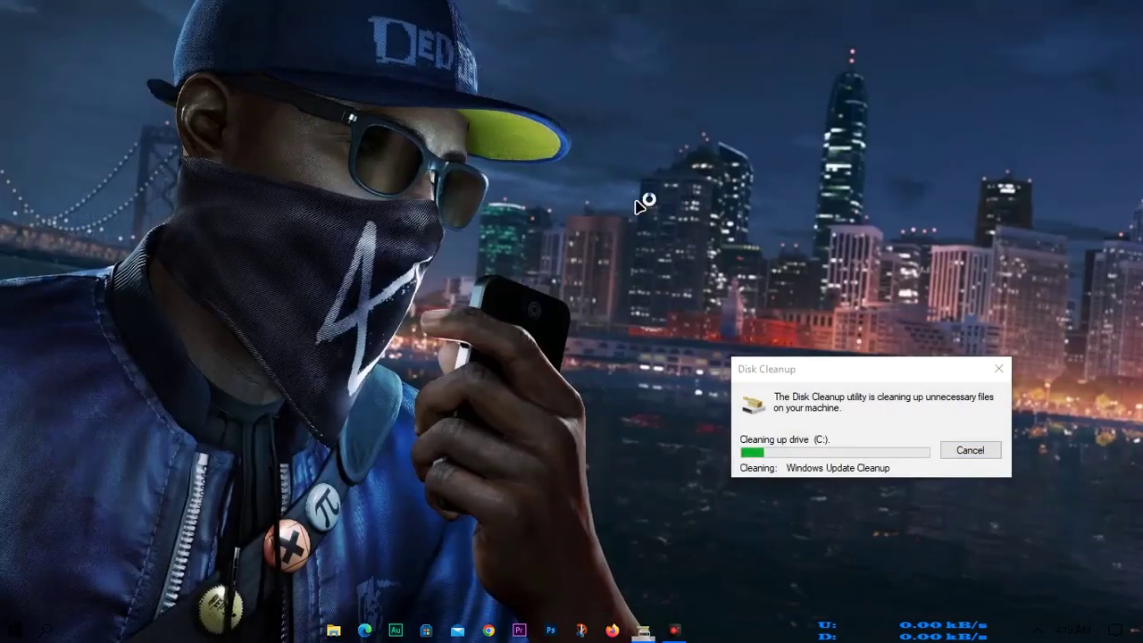
# Refresh the desktop.
pyautogui.rightClick(668, 237)
pyautogui.click(674, 249)
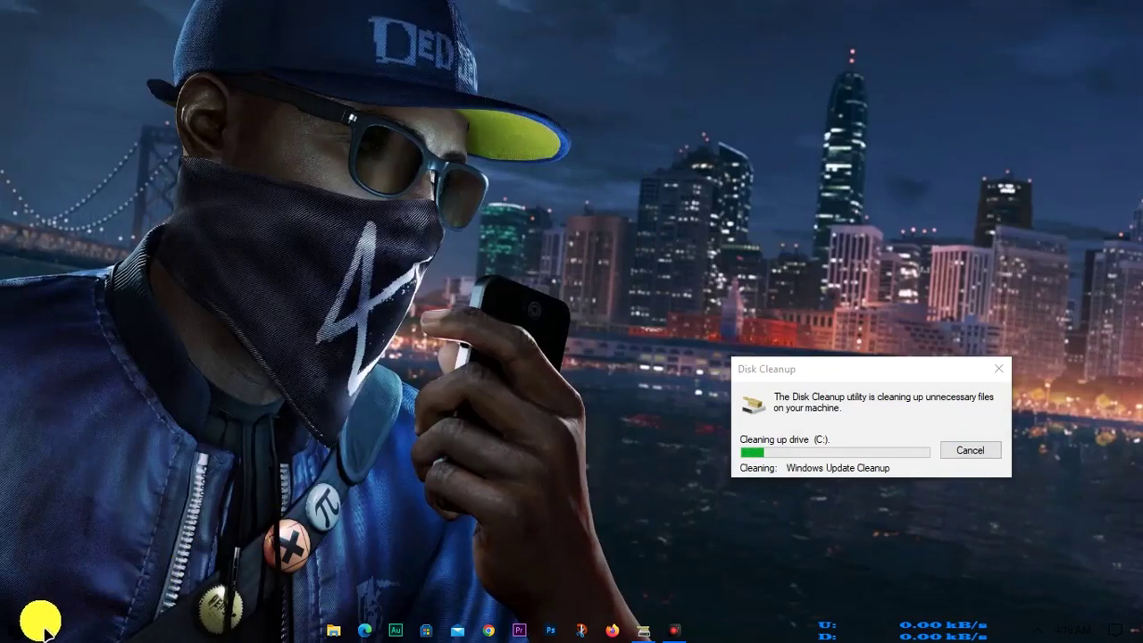
pyautogui.rightClick(518, 356)
pyautogui.click(562, 402)
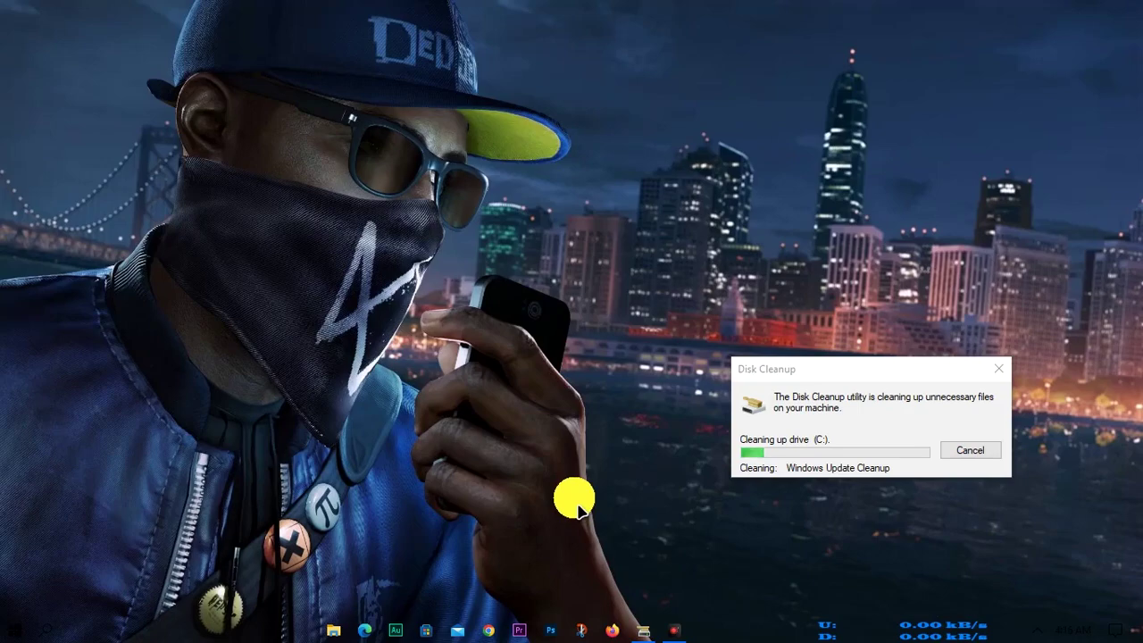
# Open the Windows Prefetch folder by running prefetch from the Run dialog.
pyautogui.press('super+r')
pyautogui.write('pref')
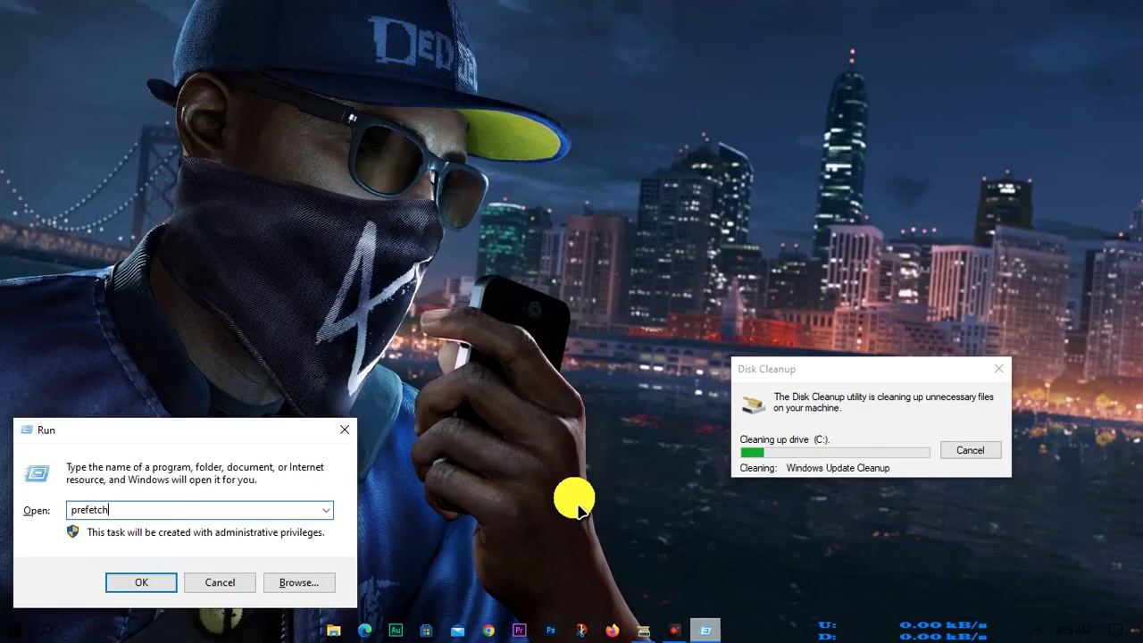
pyautogui.press('Return')
# Look through the files in the Prefetch folder without deleting any, then close the folder window and refresh the desktop.
pyautogui.scroll(-15, 571, 497)
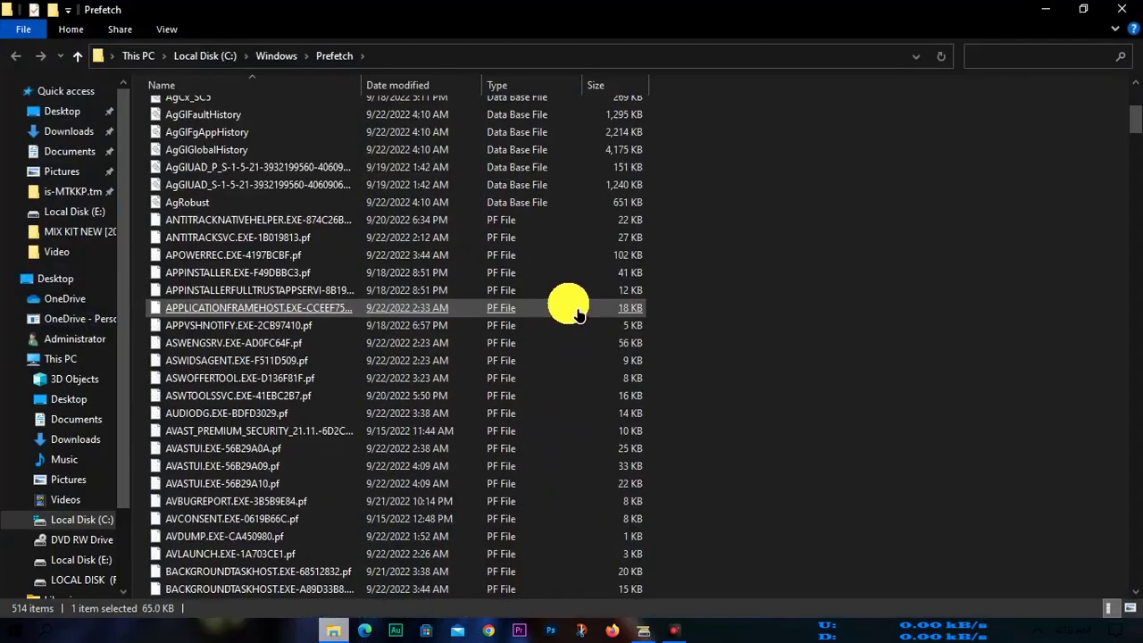
pyautogui.click(399, 297)
pyautogui.scroll(-20, 399, 297)
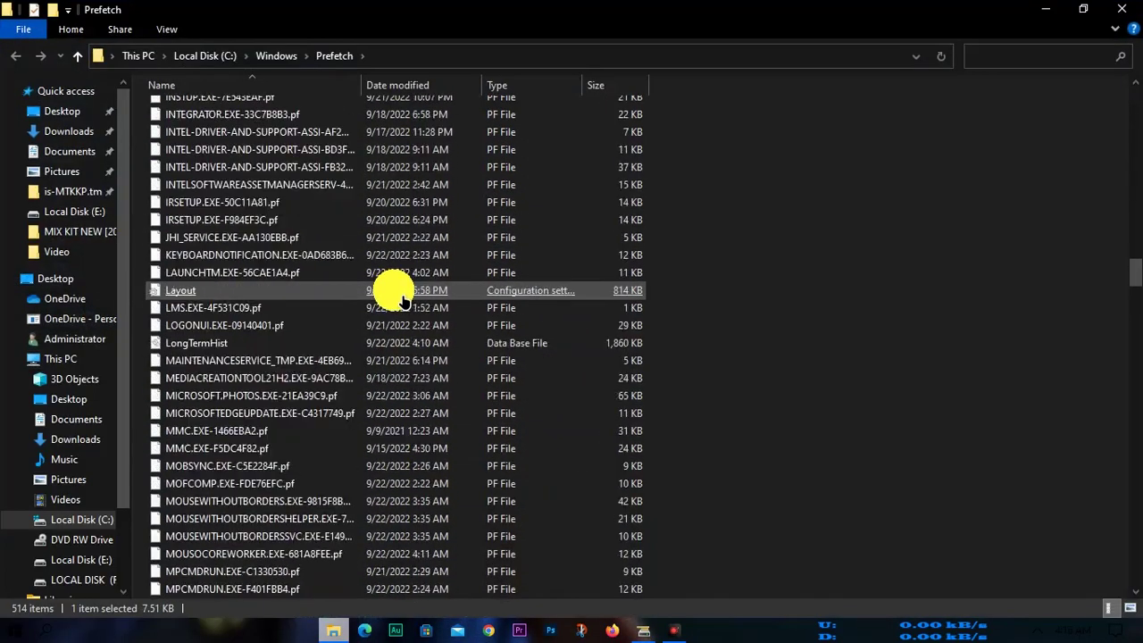
pyautogui.scroll(-20, 399, 297)
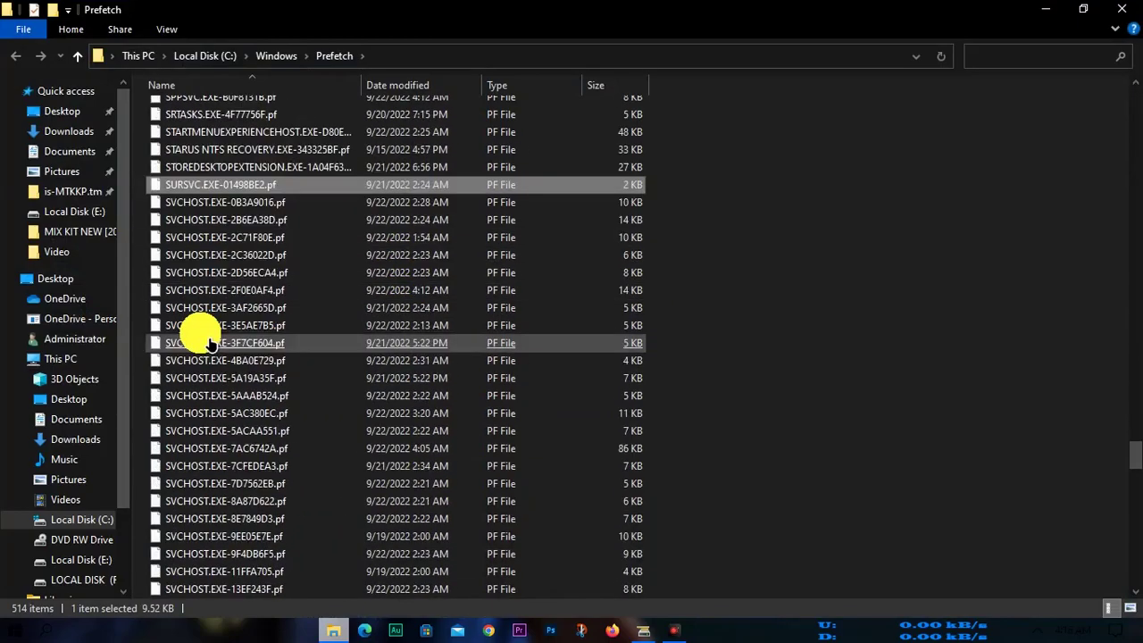
pyautogui.scroll(-20, 208, 342)
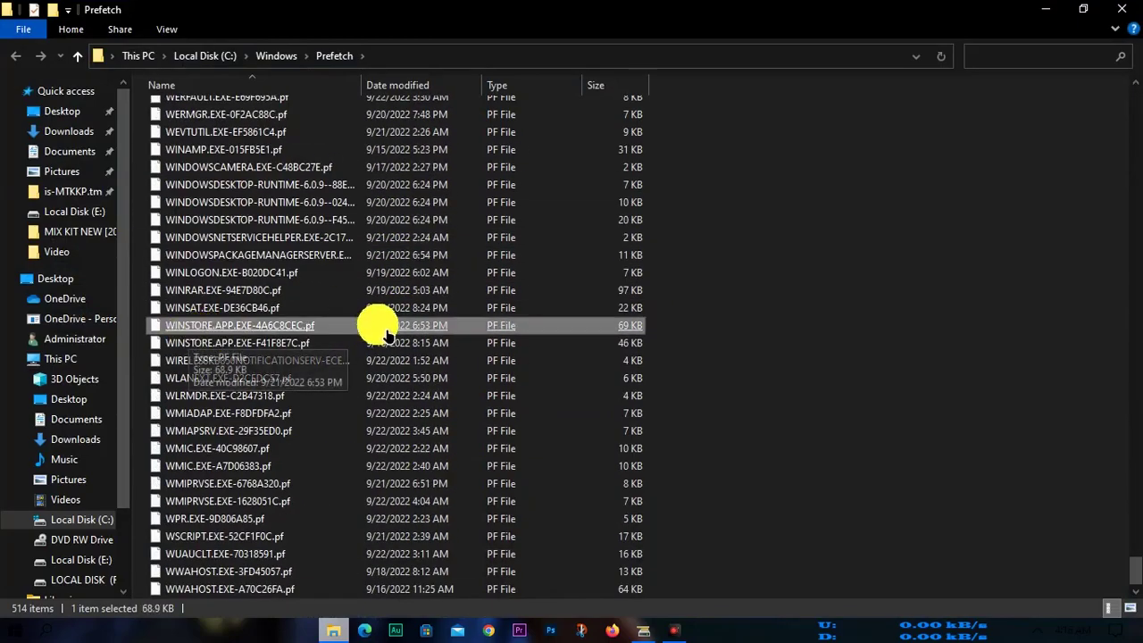
pyautogui.scroll(20, 379, 326)
pyautogui.scroll(20, 384, 330)
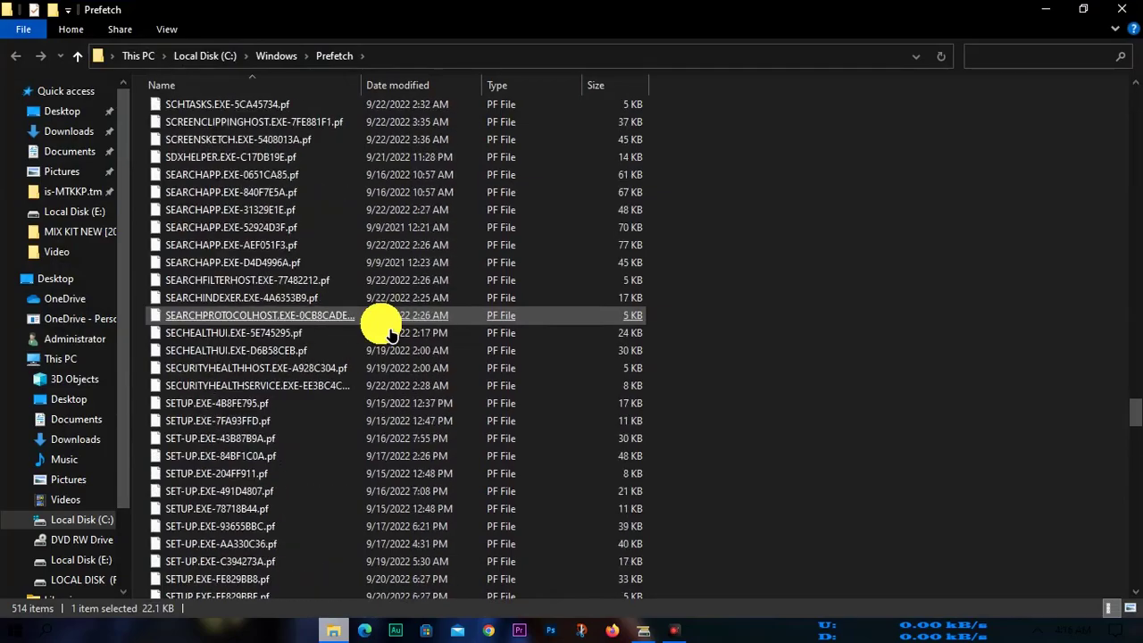
pyautogui.click(268, 131)
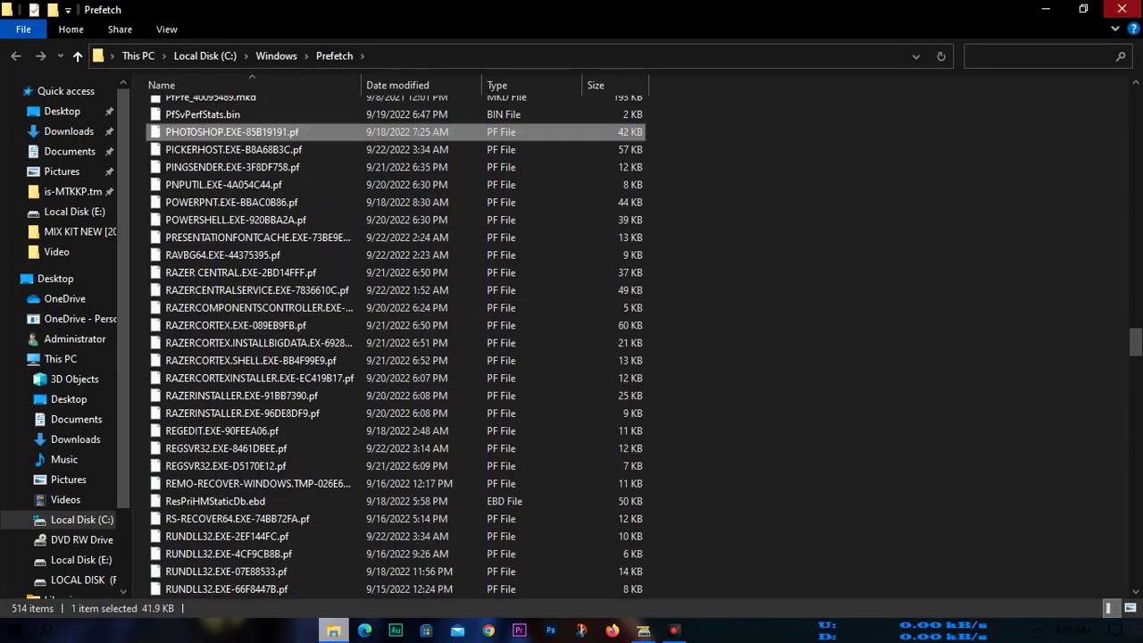
pyautogui.click(1121, 9)
pyautogui.rightClick(671, 239)
pyautogui.click(711, 291)
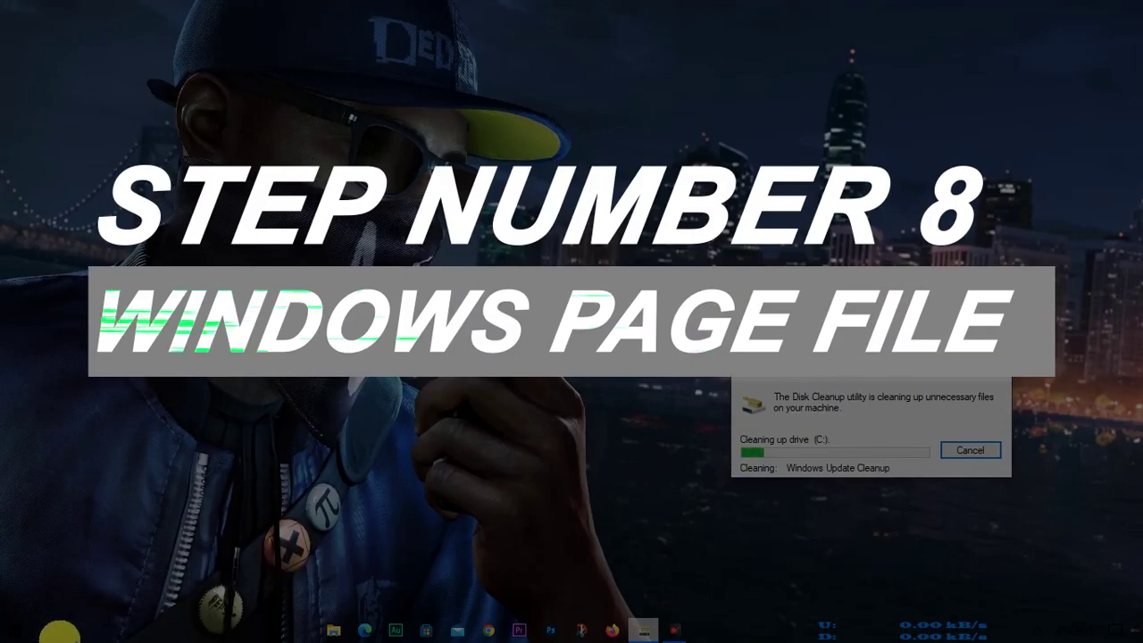
# Search Windows for advanced system settings, open System Properties and reposition its window on the desktop.
pyautogui.click(46, 629)
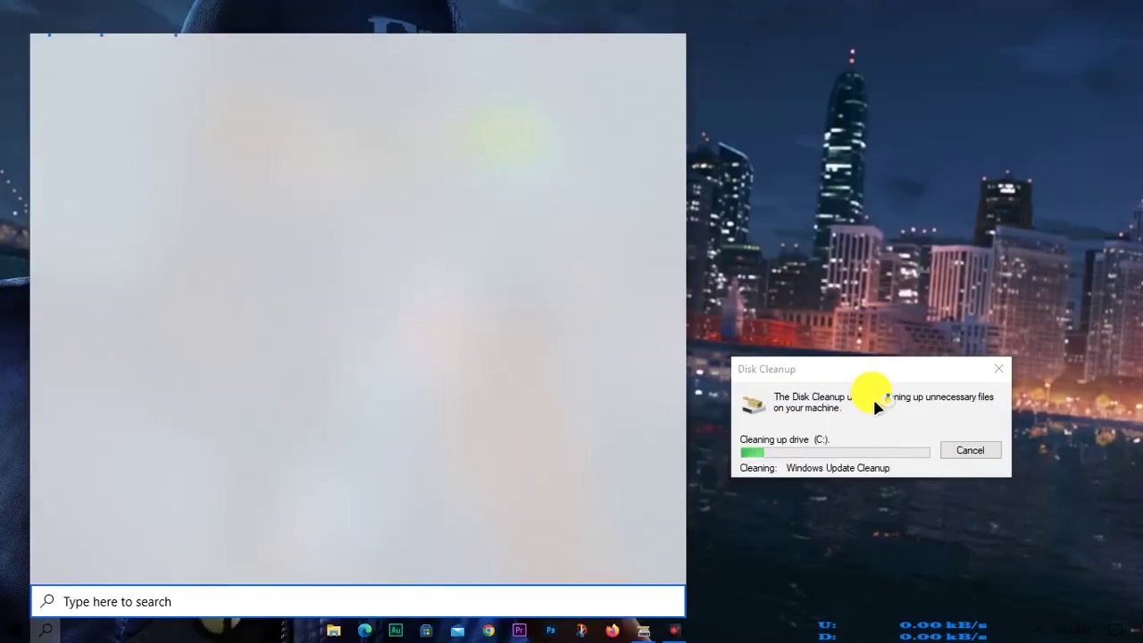
pyautogui.click(875, 401)
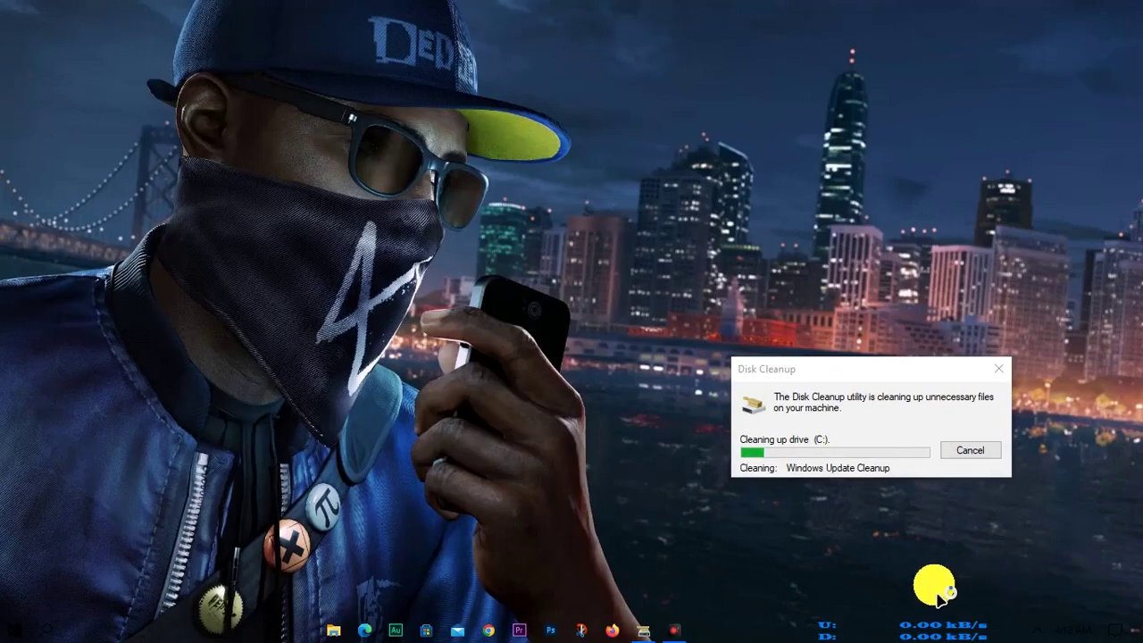
pyautogui.click(52, 629)
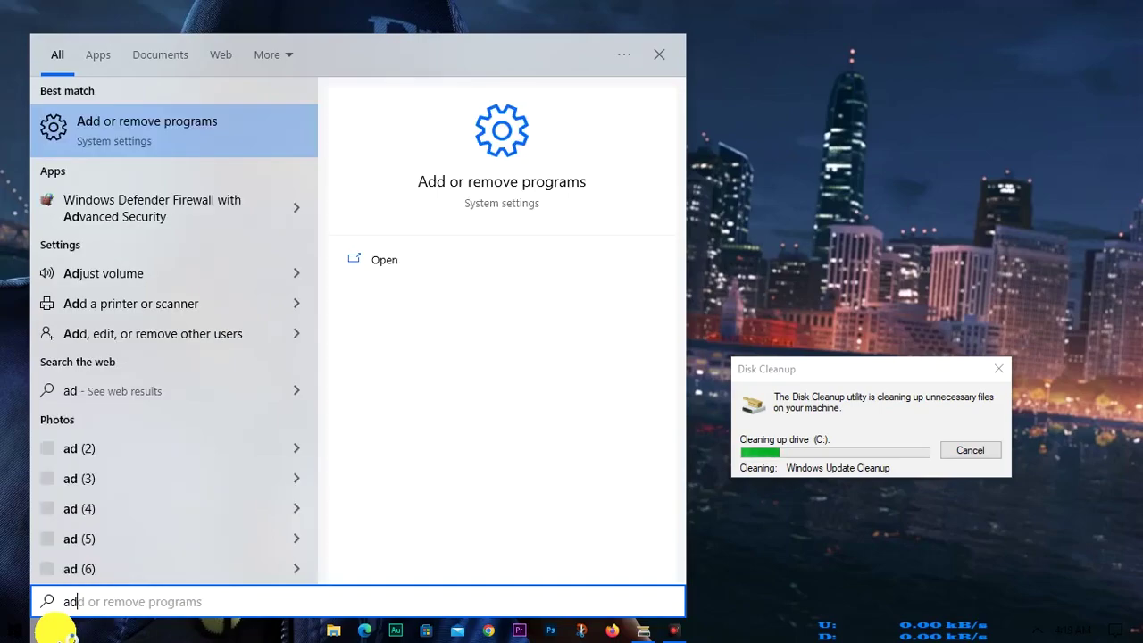
pyautogui.write('nced')
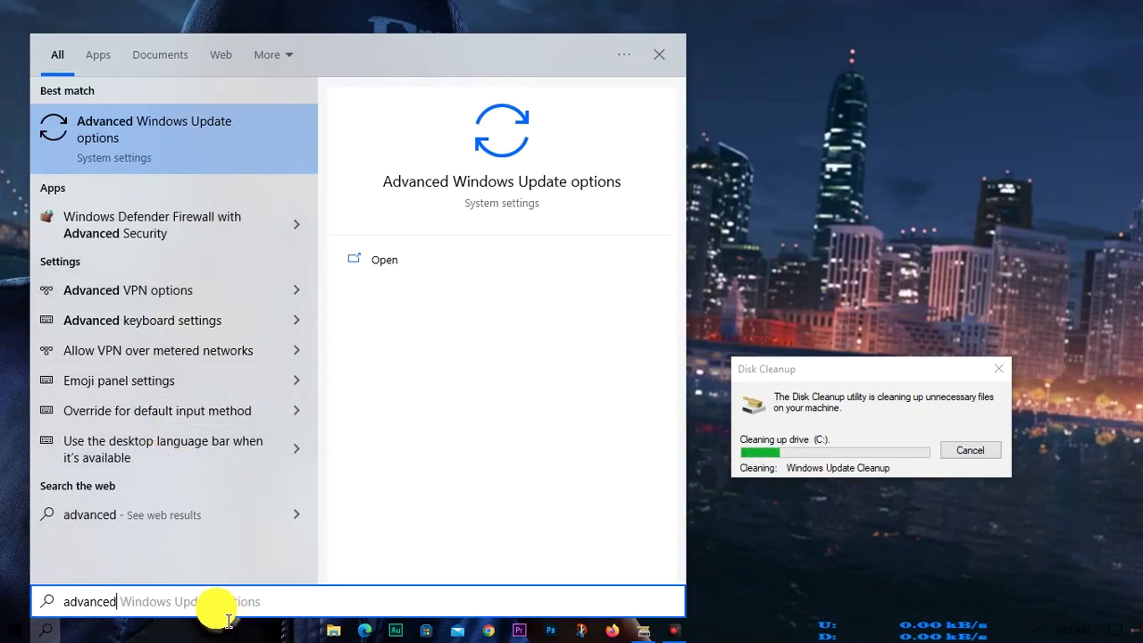
pyautogui.write(' syst')
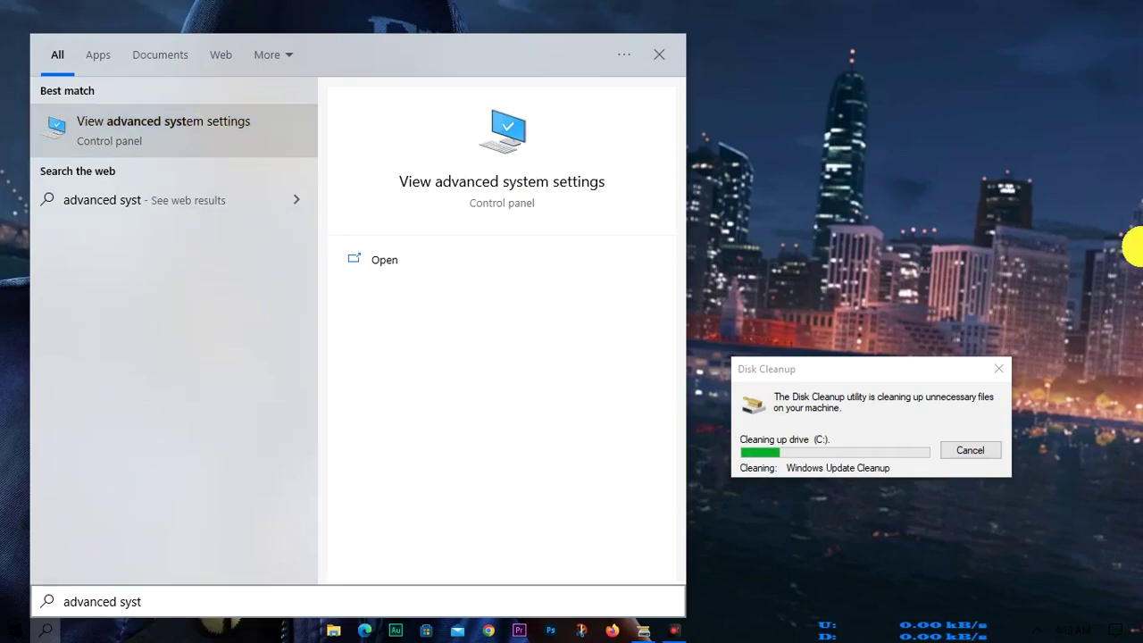
pyautogui.press('Escape')
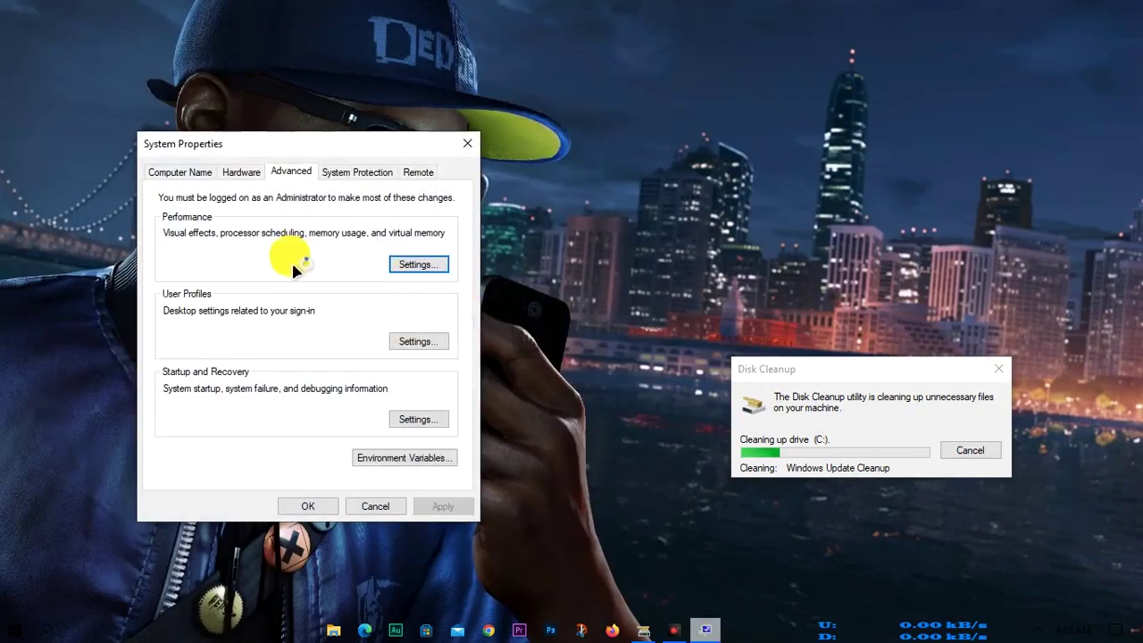
pyautogui.moveTo(280, 166); pyautogui.dragTo(431, 104)
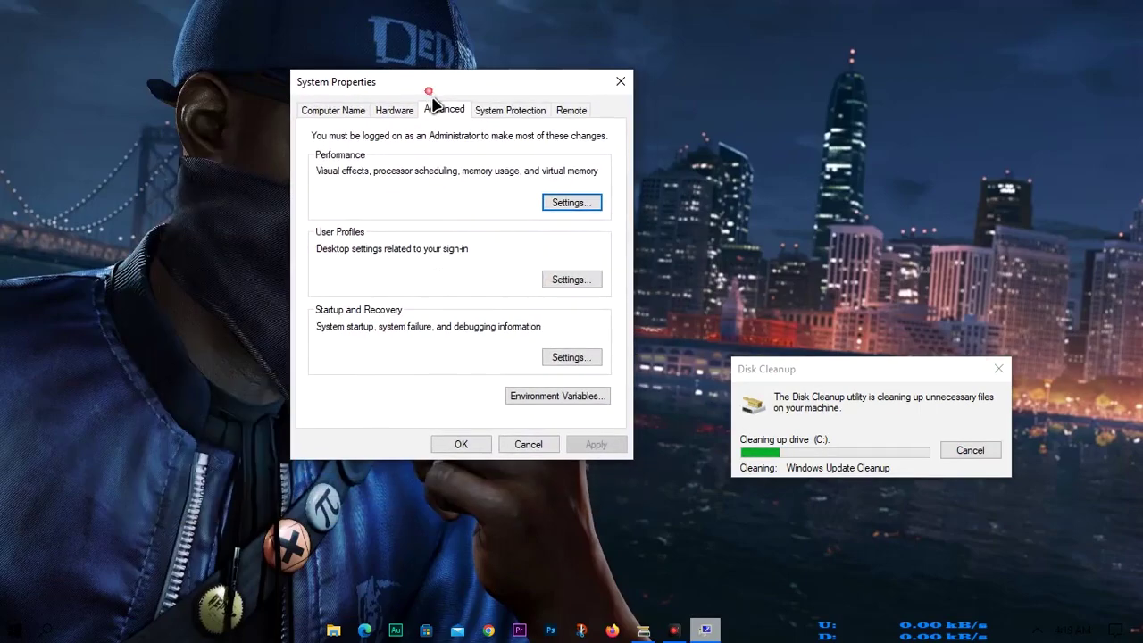
# Open the Virtual Memory settings from the advanced Performance Options.
pyautogui.click(572, 204)
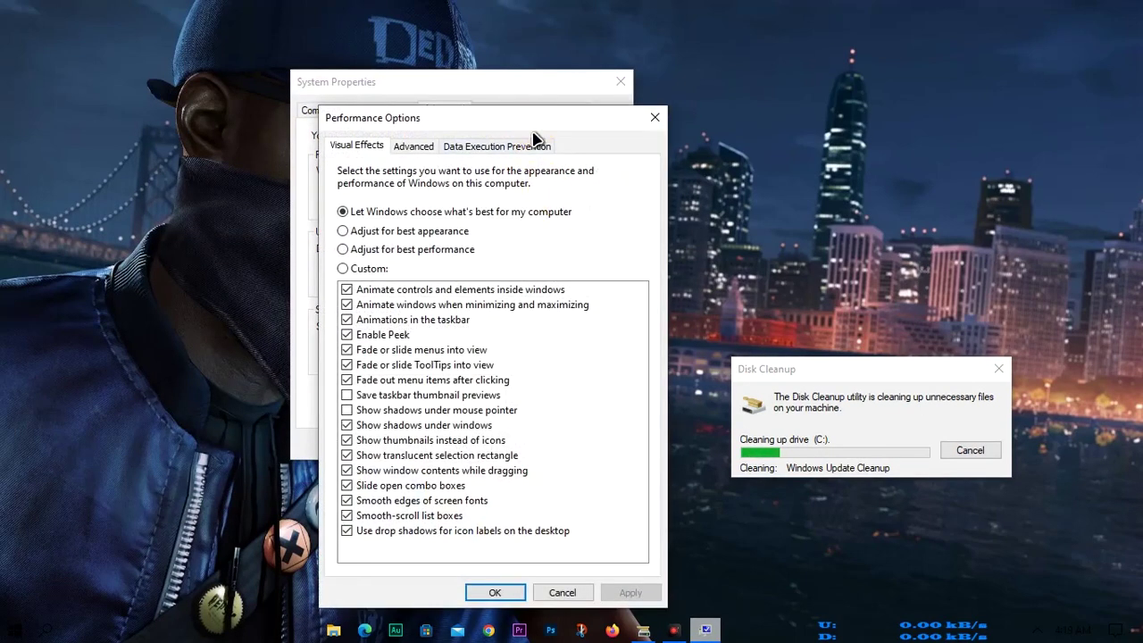
pyautogui.moveTo(532, 125); pyautogui.dragTo(422, 63)
pyautogui.click(305, 82)
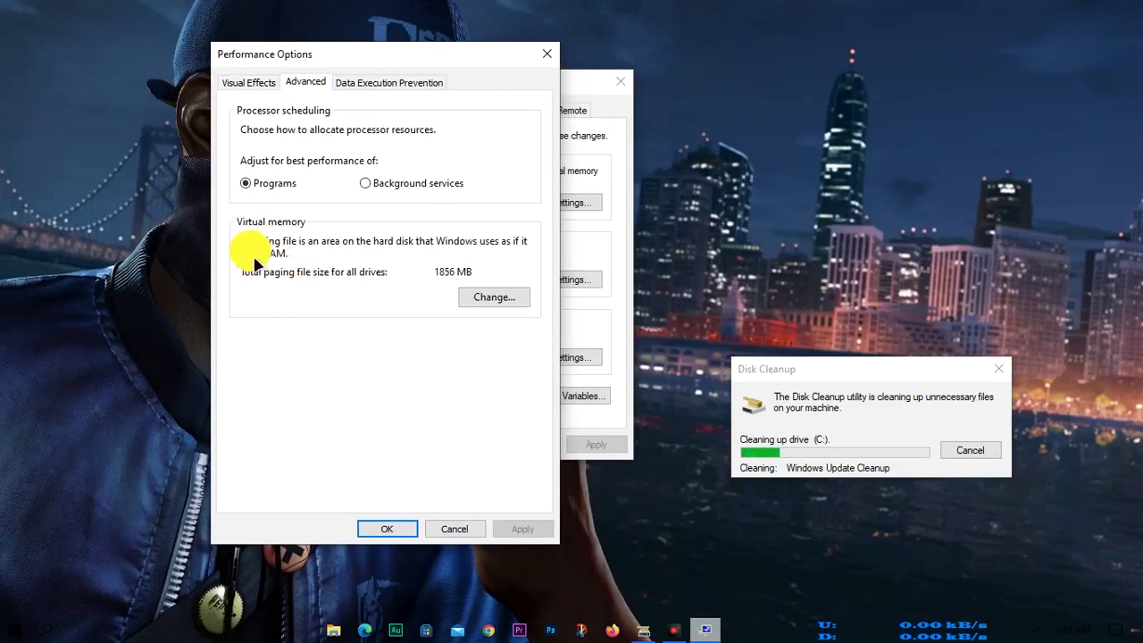
pyautogui.click(484, 303)
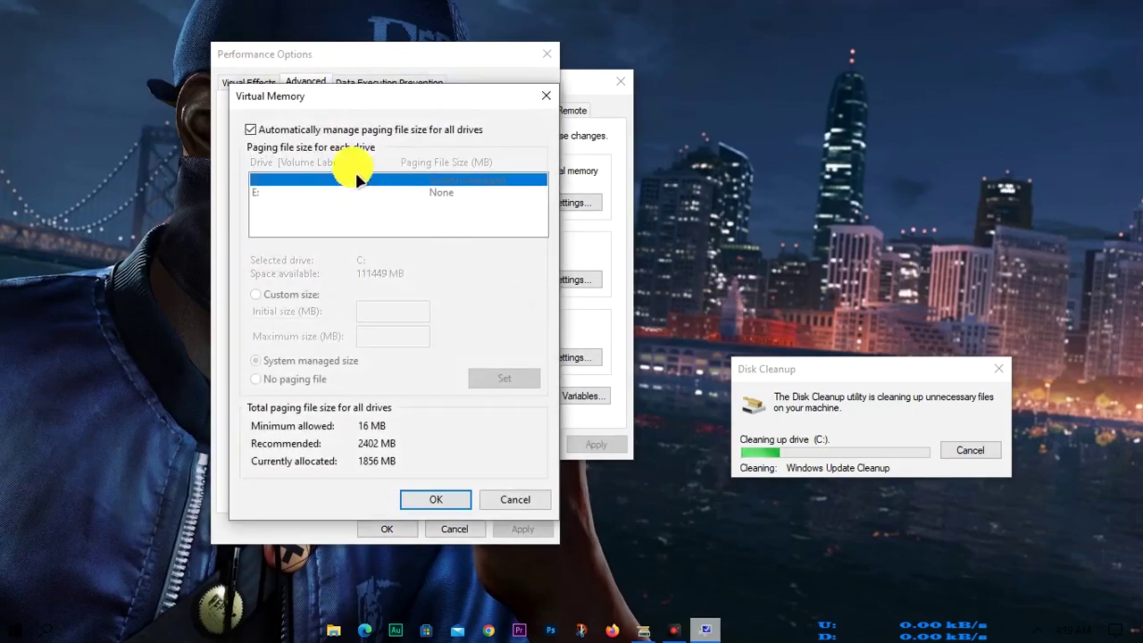
# Keep automatic paging file size management enabled for all drives, confirm all the settings dialogs and postpone the restart.
pyautogui.click(329, 143)
pyautogui.click(331, 145)
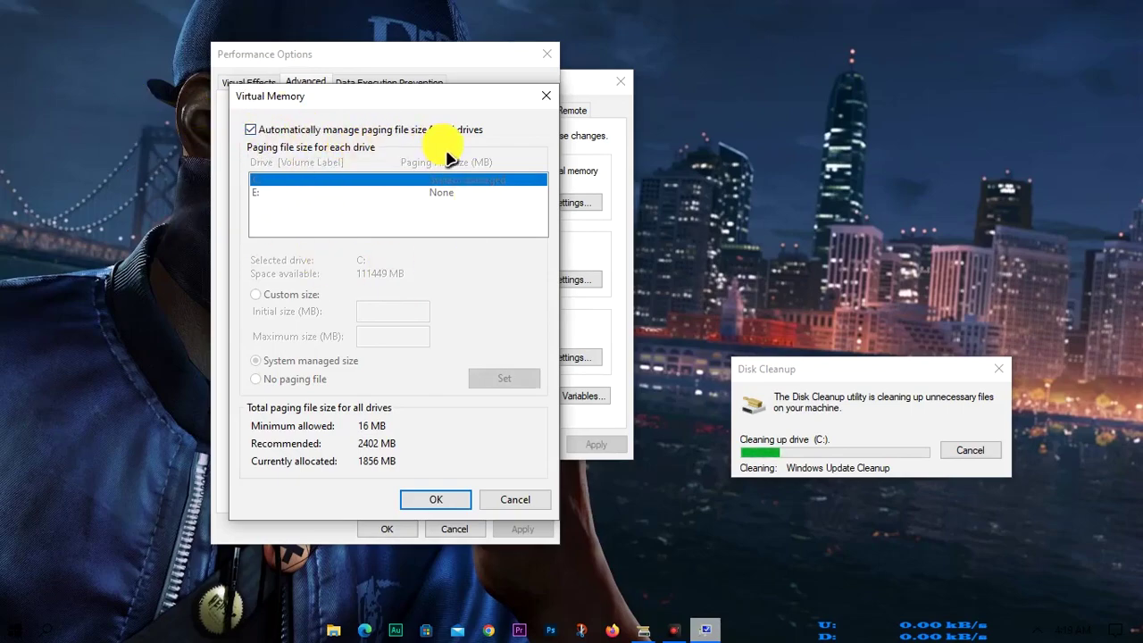
pyautogui.click(455, 503)
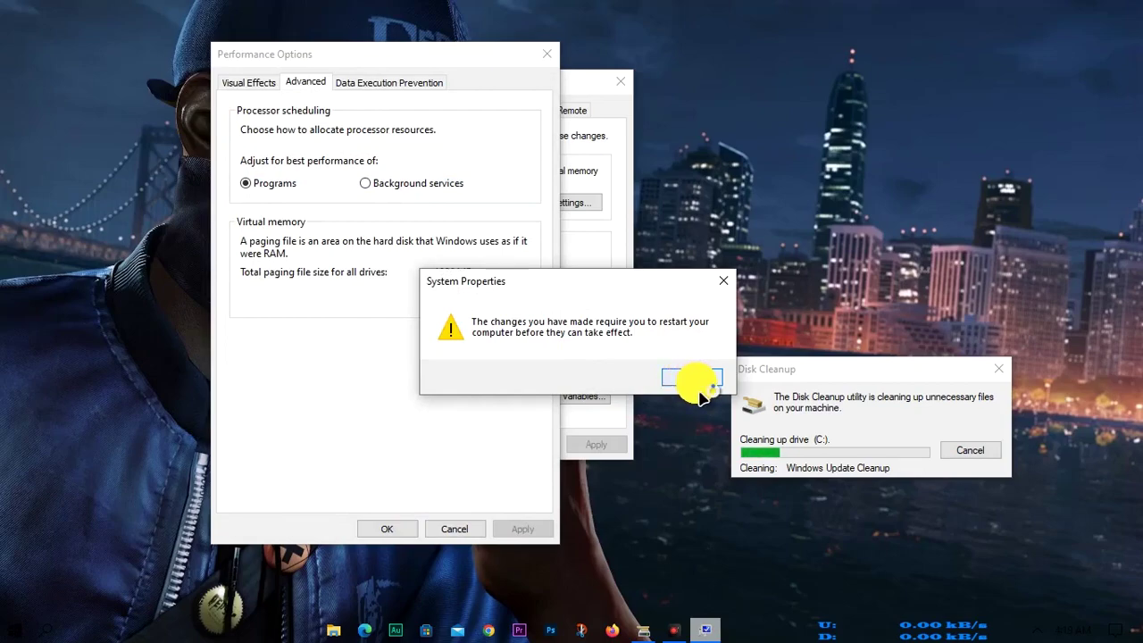
pyautogui.click(692, 378)
pyautogui.click(524, 529)
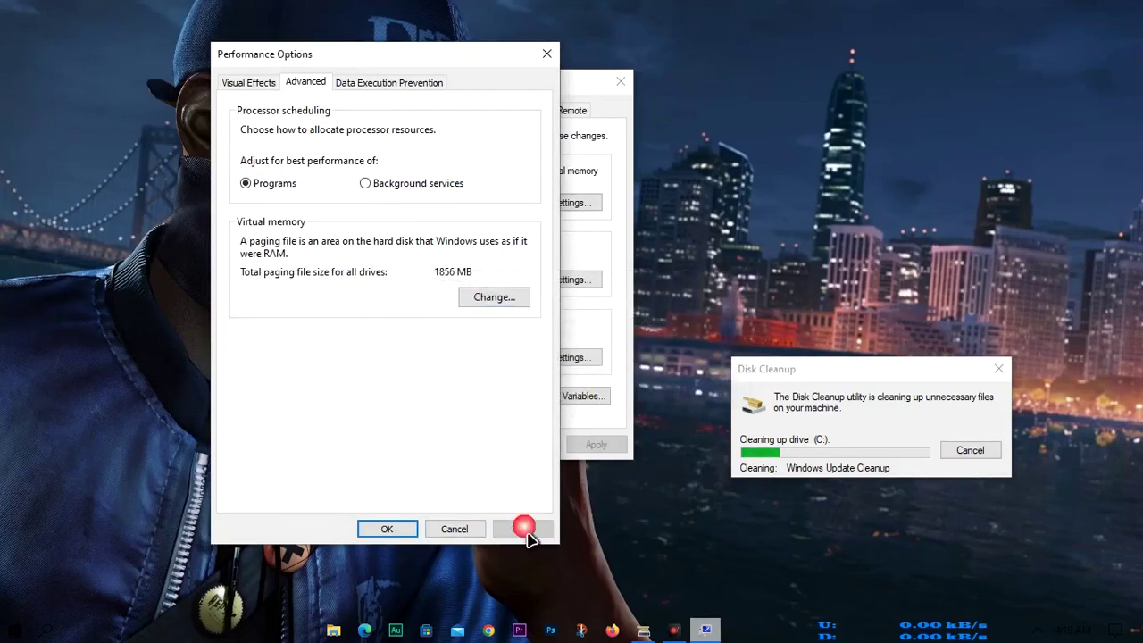
pyautogui.click(386, 530)
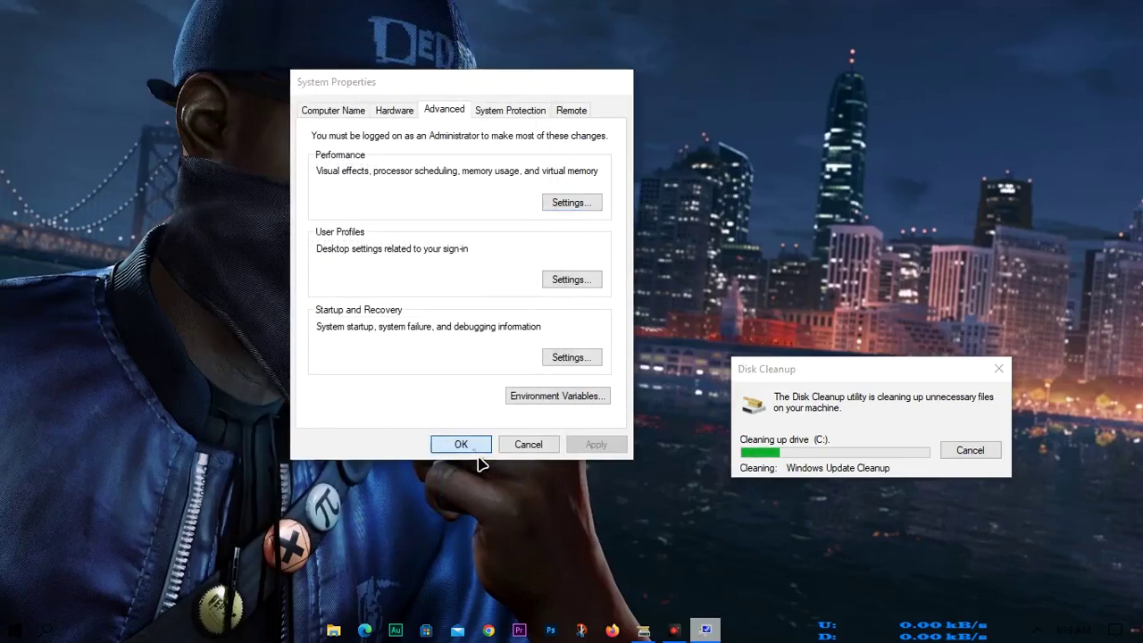
pyautogui.click(460, 441)
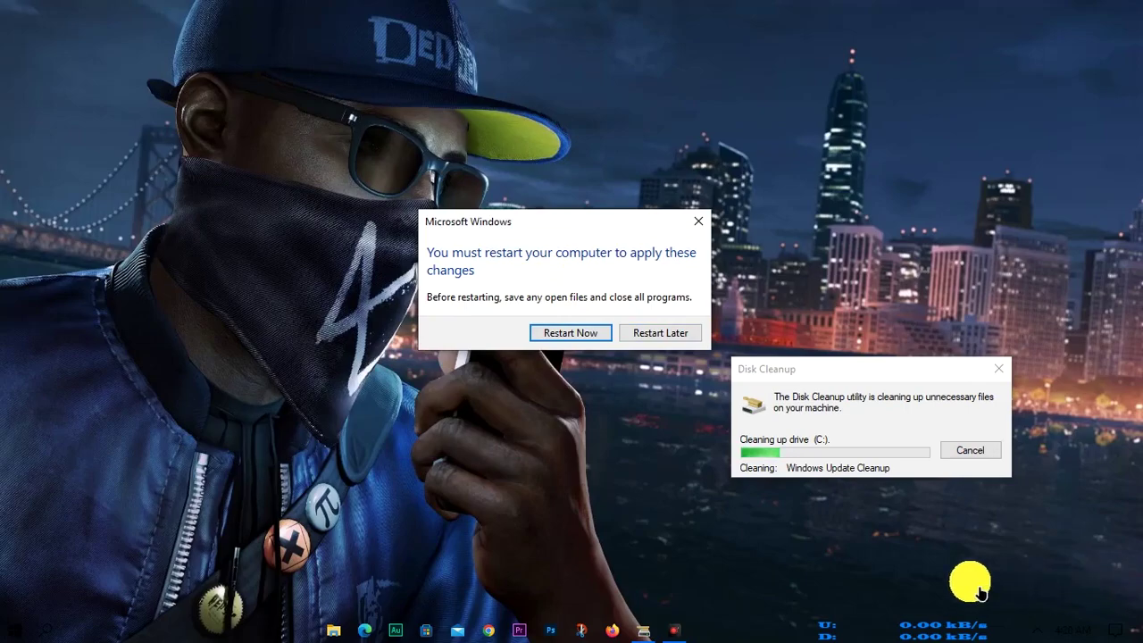
pyautogui.click(660, 332)
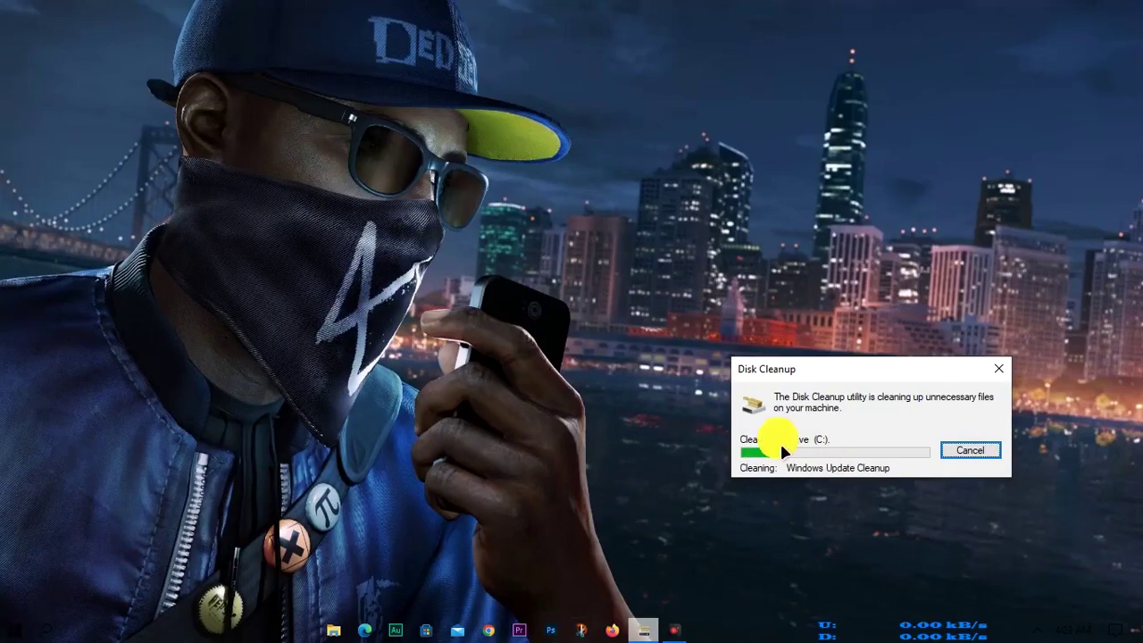
# Open the Apps & features settings and look through the full list of installed apps for ones worth uninstalling.
pyautogui.press('super+i')
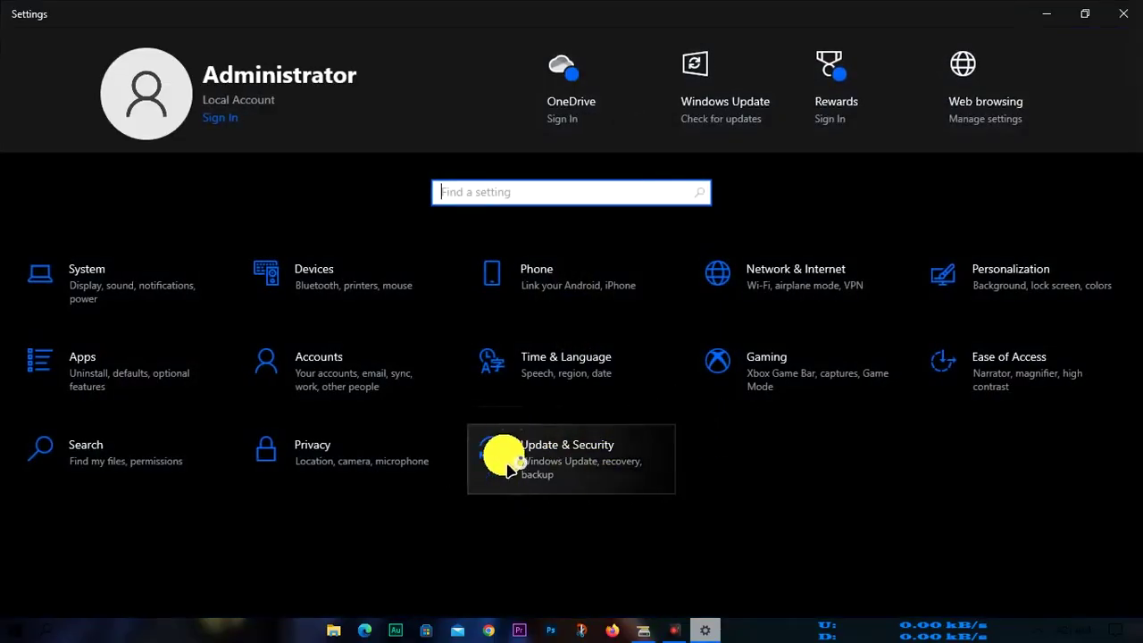
pyautogui.click(81, 370)
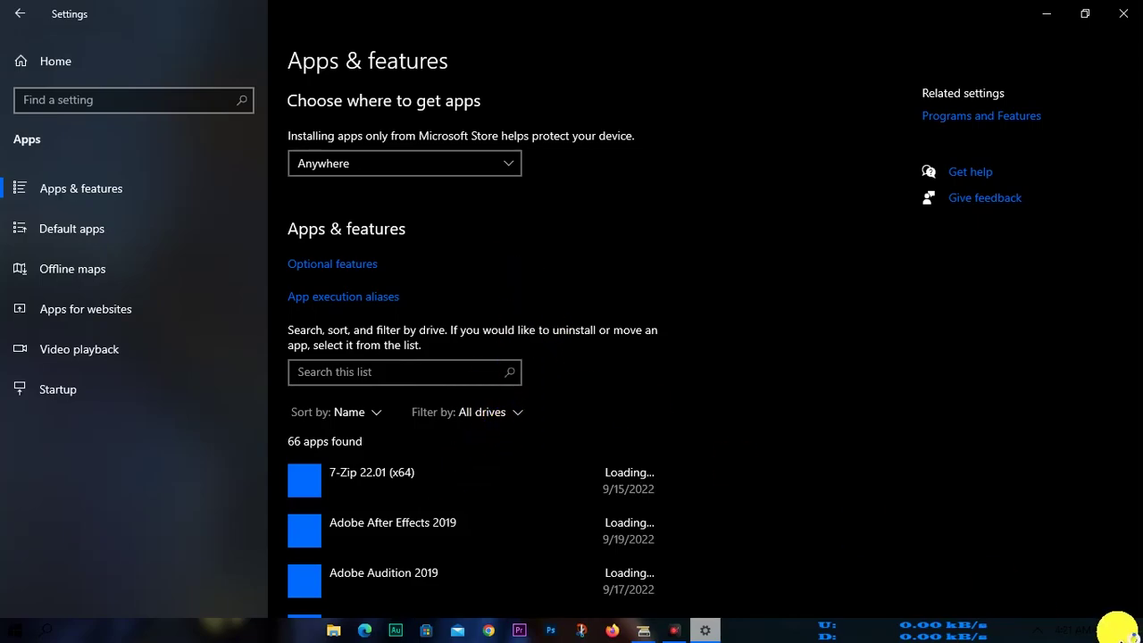
pyautogui.scroll(-10, 748, 460)
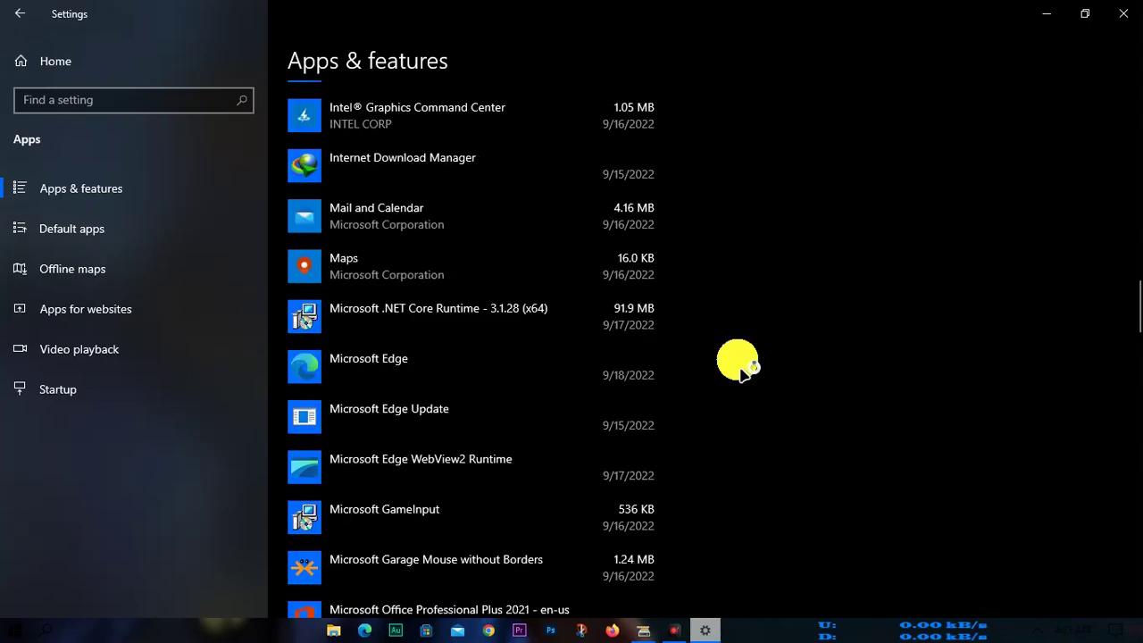
pyautogui.scroll(-15, 536, 449)
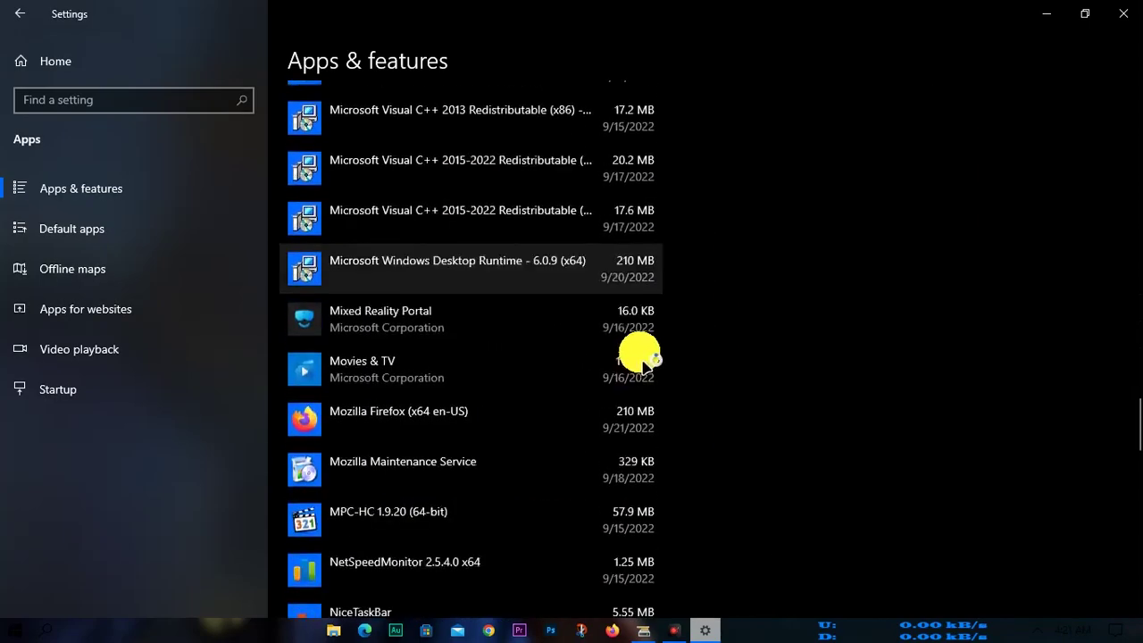
pyautogui.scroll(-15, 604, 375)
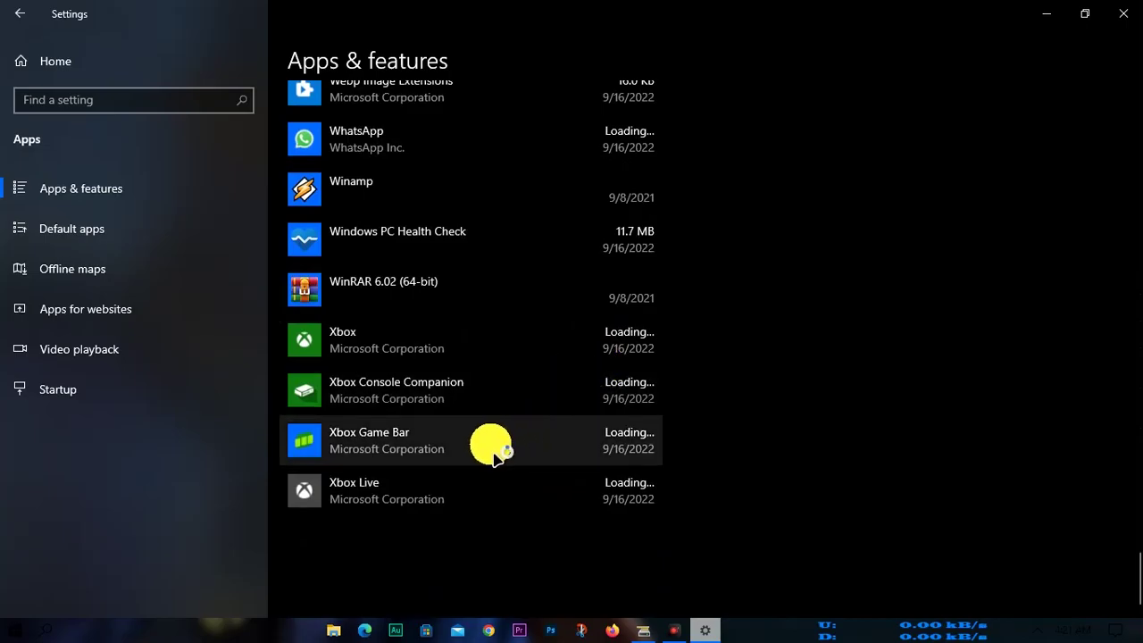
pyautogui.scroll(15, 491, 446)
pyautogui.scroll(20, 491, 447)
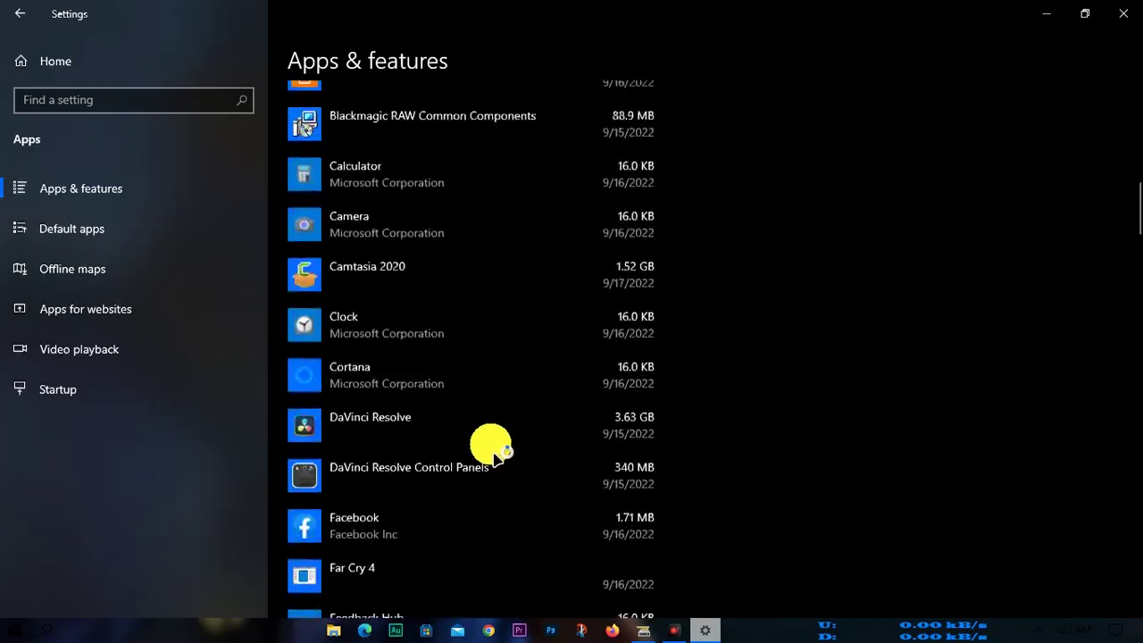
pyautogui.scroll(5, 446, 332)
pyautogui.scroll(-20, 492, 467)
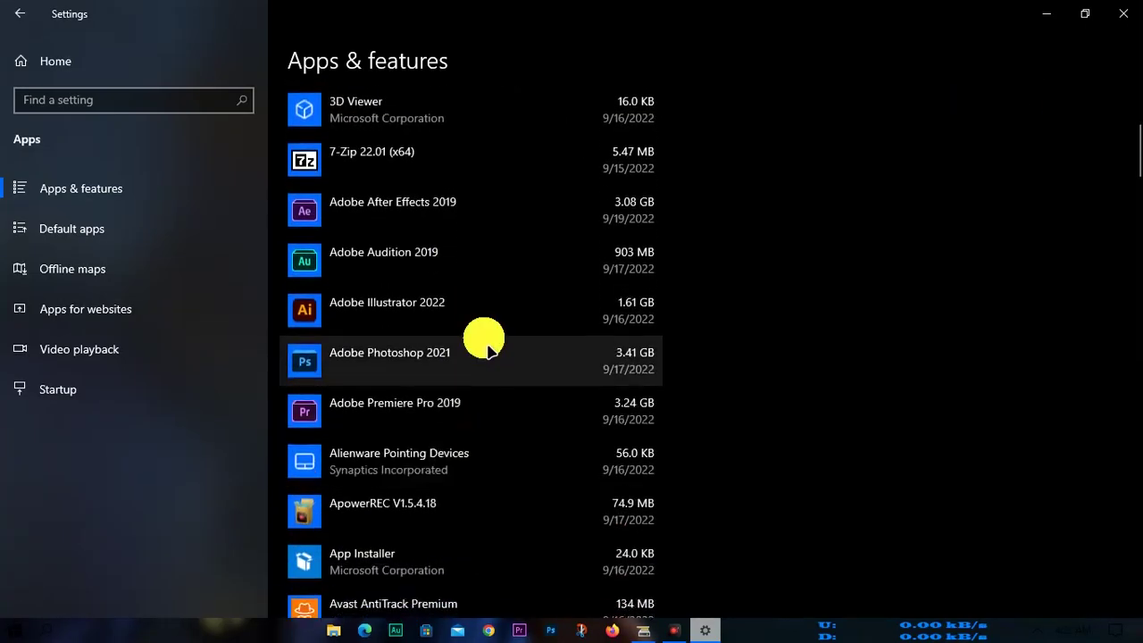
pyautogui.scroll(-4, 495, 353)
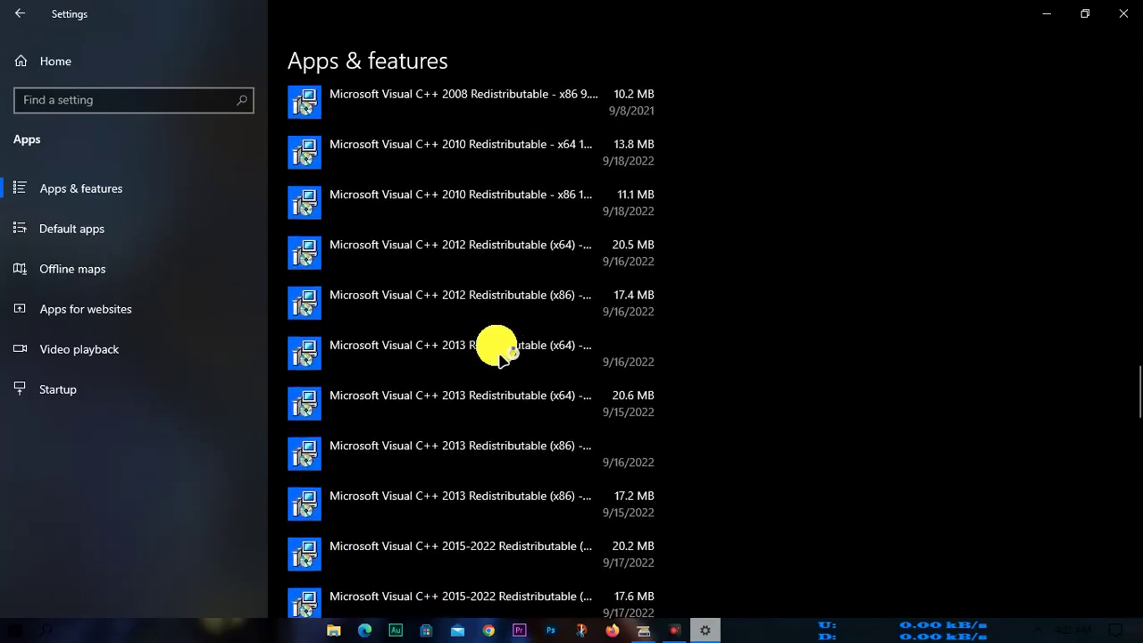
pyautogui.scroll(4, 492, 424)
pyautogui.scroll(4, 492, 437)
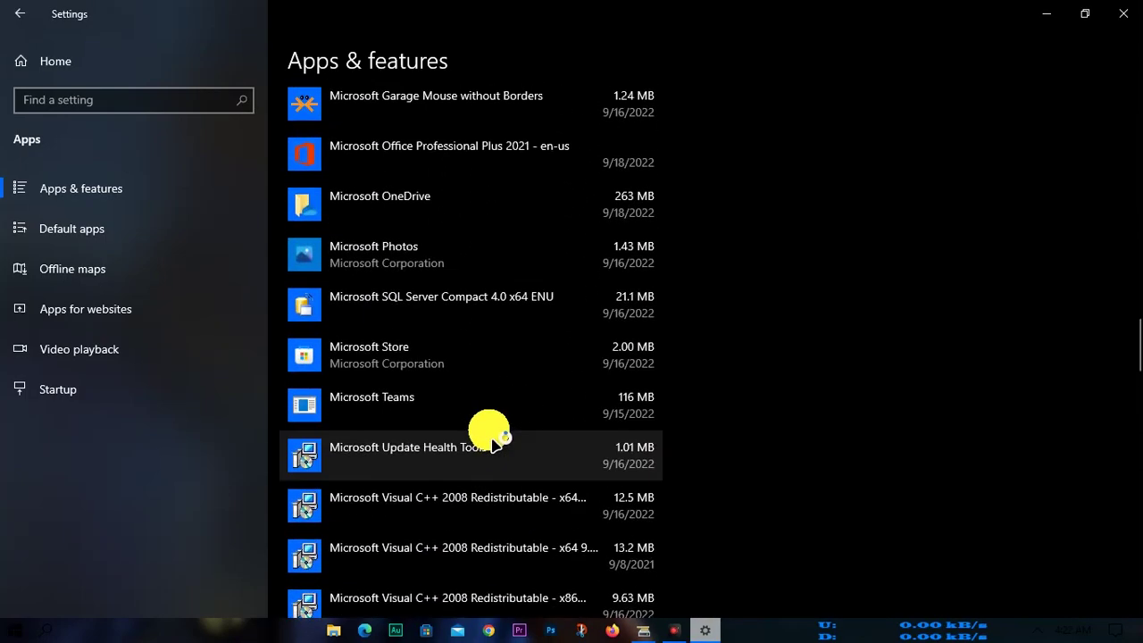
pyautogui.scroll(-20, 487, 295)
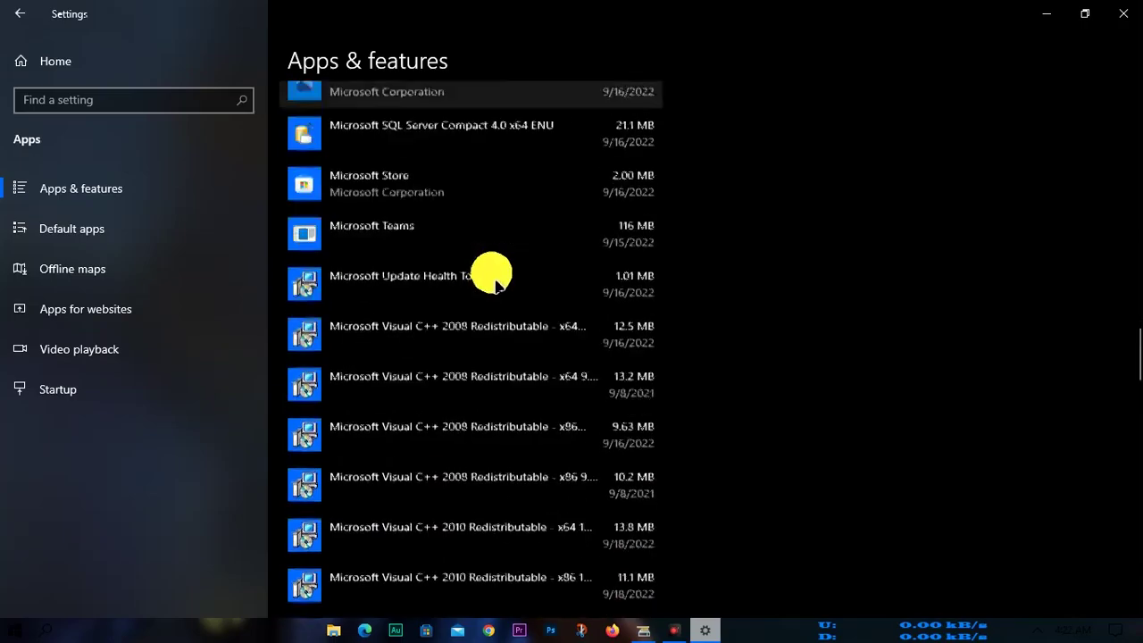
pyautogui.scroll(10, 514, 358)
pyautogui.scroll(15, 516, 375)
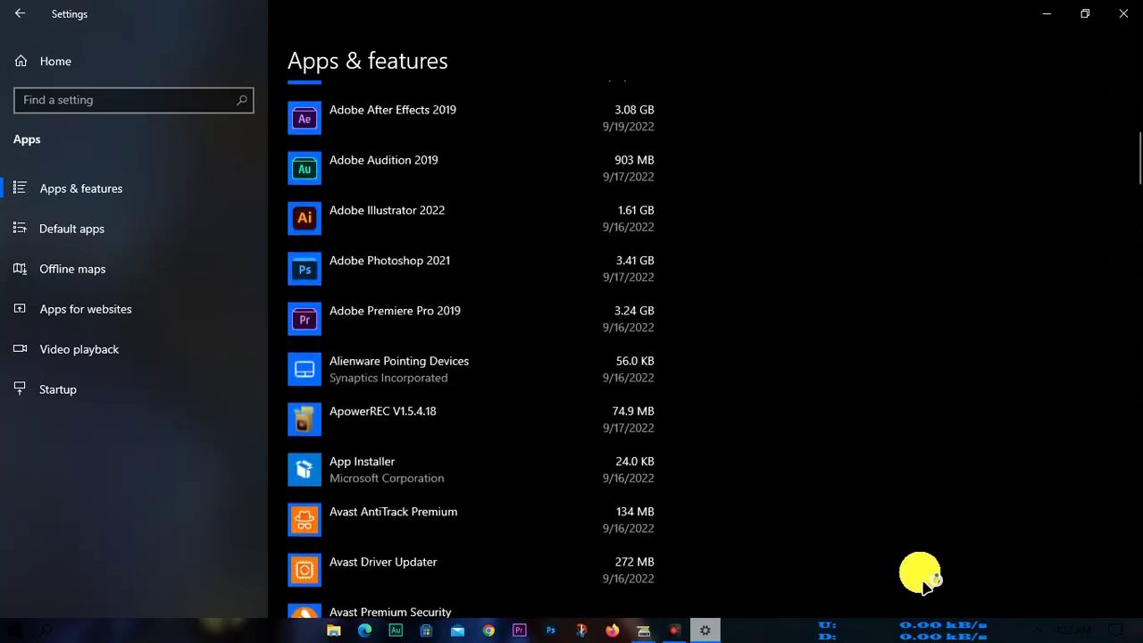
pyautogui.scroll(5, 572, 427)
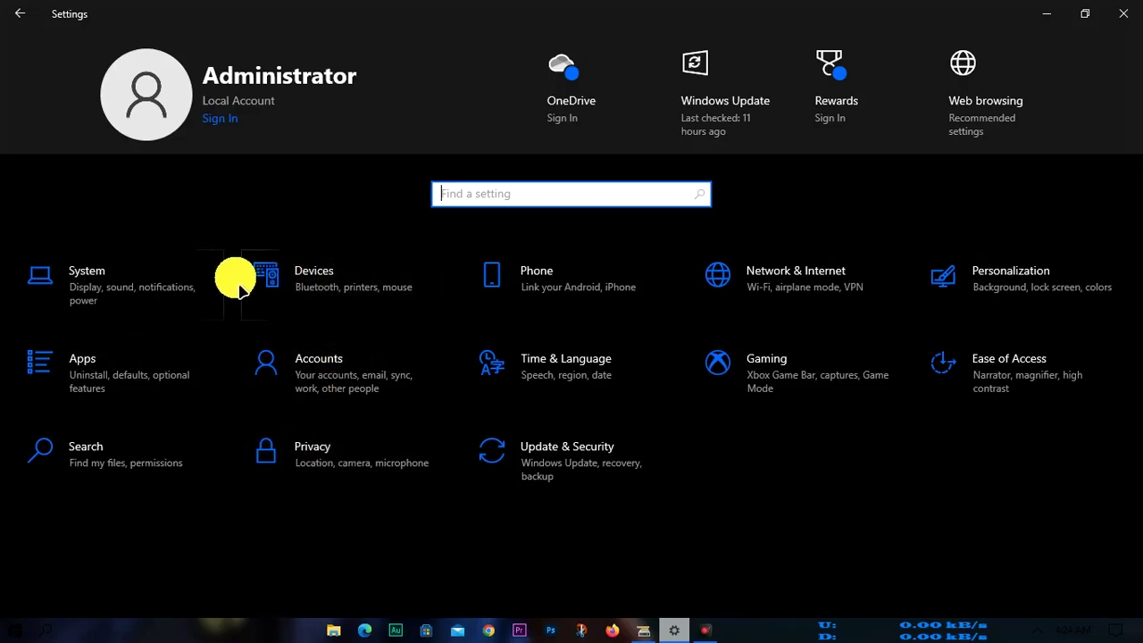
# Go to the Storage page of the System settings and open the Storage Sense configuration.
pyautogui.click(127, 285)
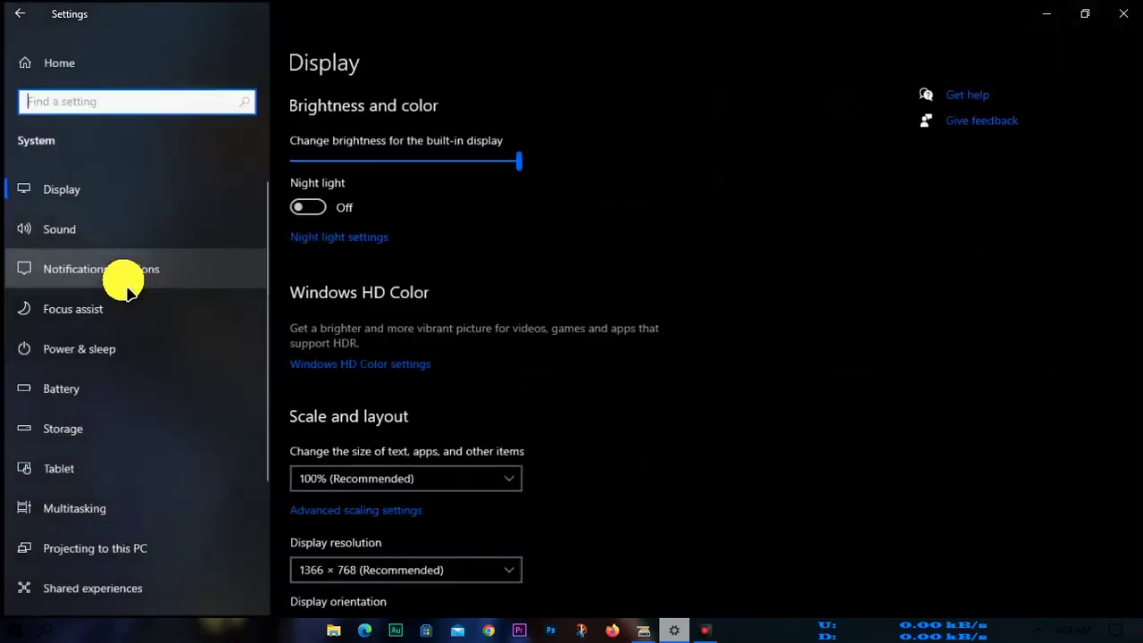
pyautogui.scroll(-4, 434, 242)
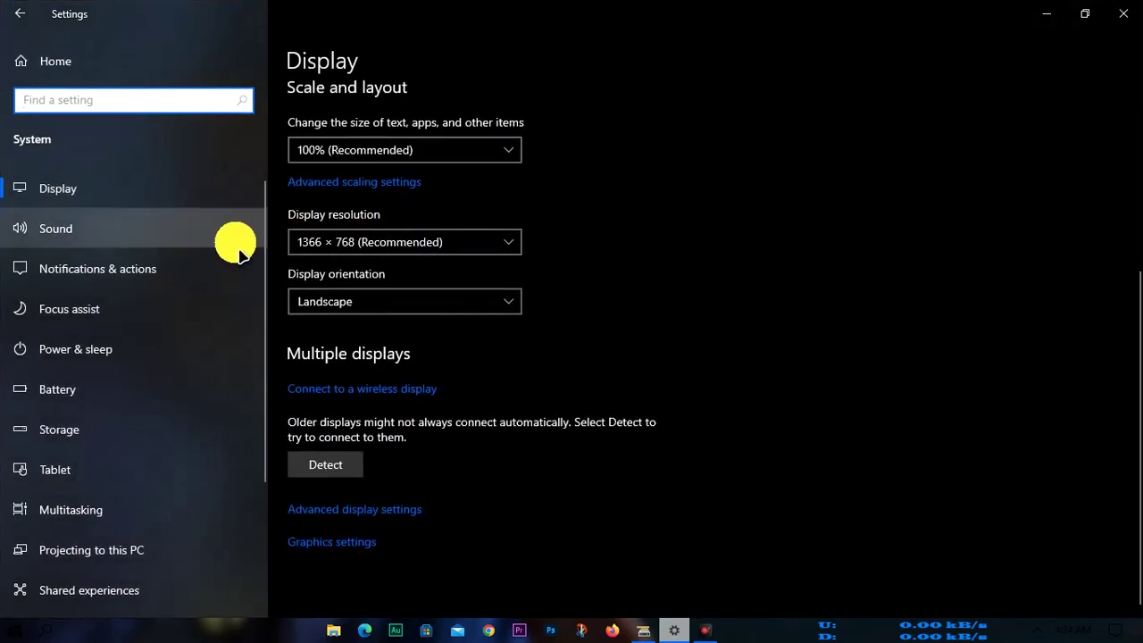
pyautogui.click(139, 453)
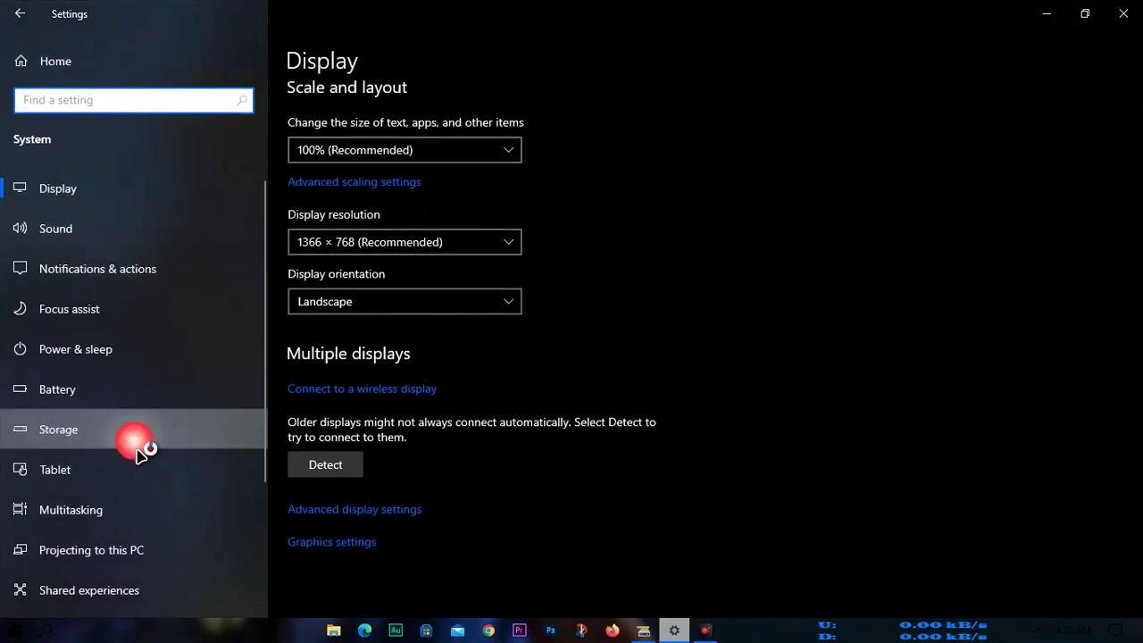
pyautogui.scroll(-4, 554, 393)
pyautogui.scroll(4, 580, 411)
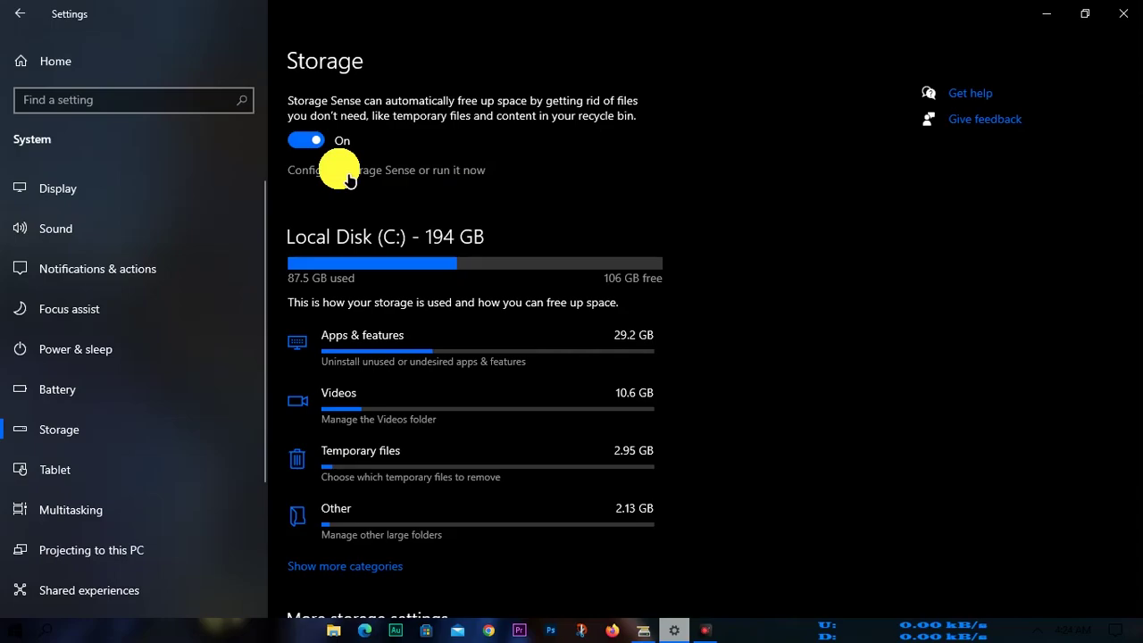
pyautogui.click(387, 173)
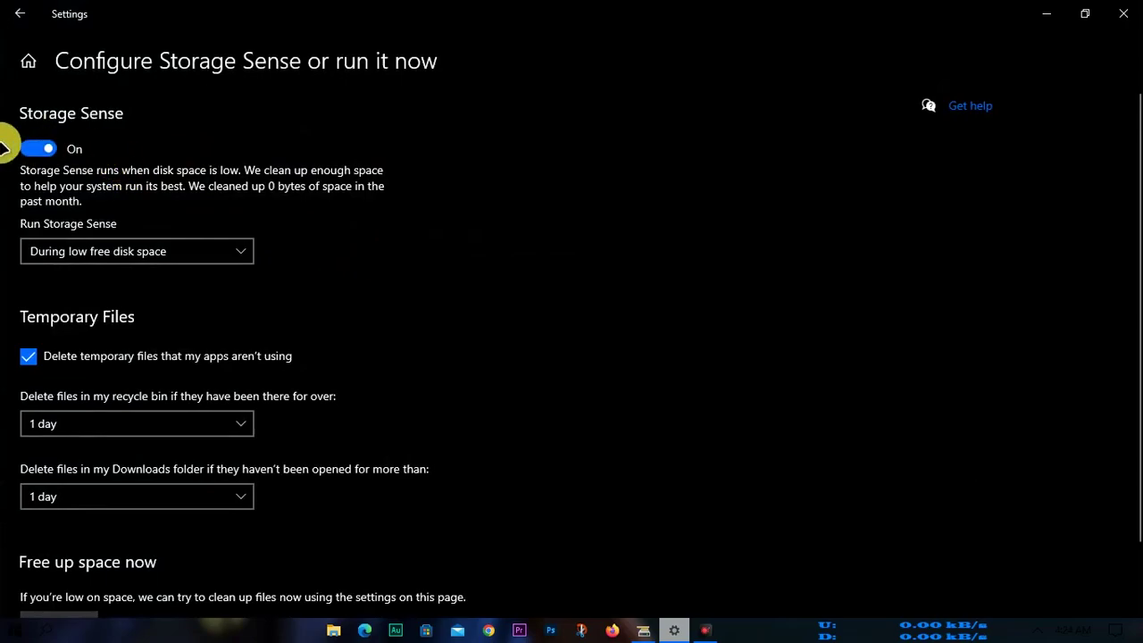
# Keep Storage Sense turned on and set it to run every day.
pyautogui.click(36, 152)
pyautogui.click(52, 148)
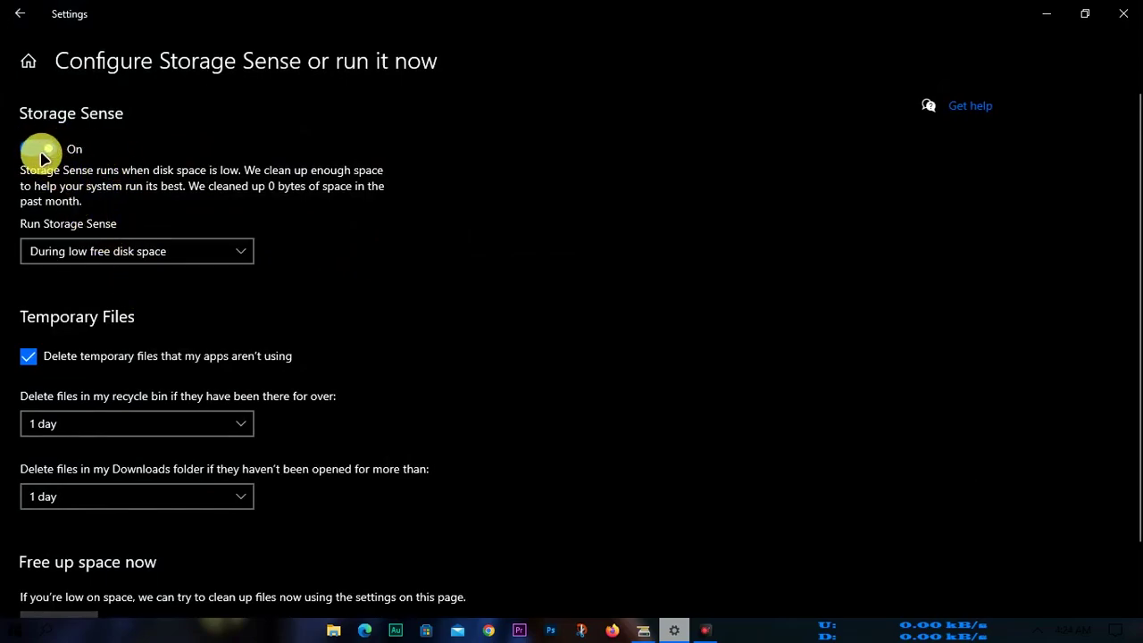
pyautogui.click(175, 259)
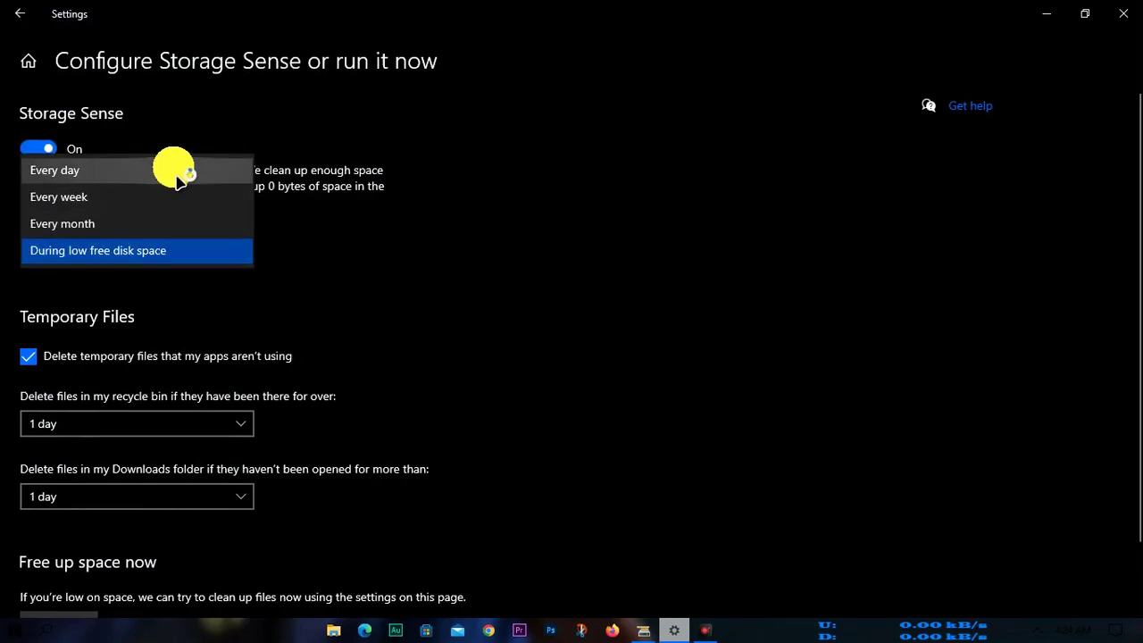
pyautogui.click(294, 338)
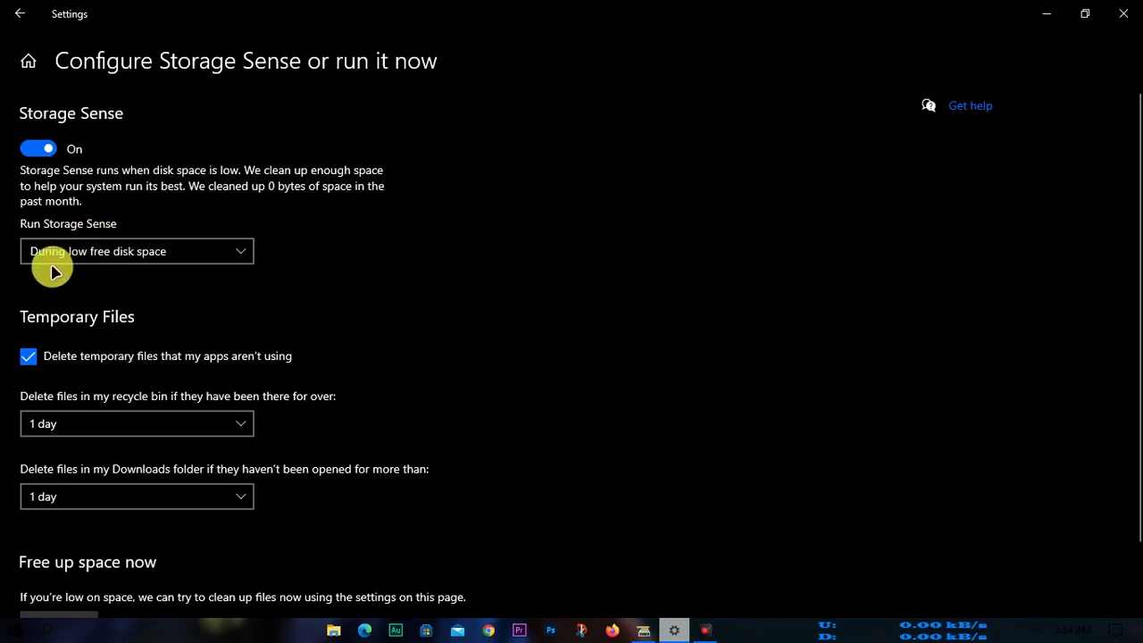
pyautogui.click(143, 259)
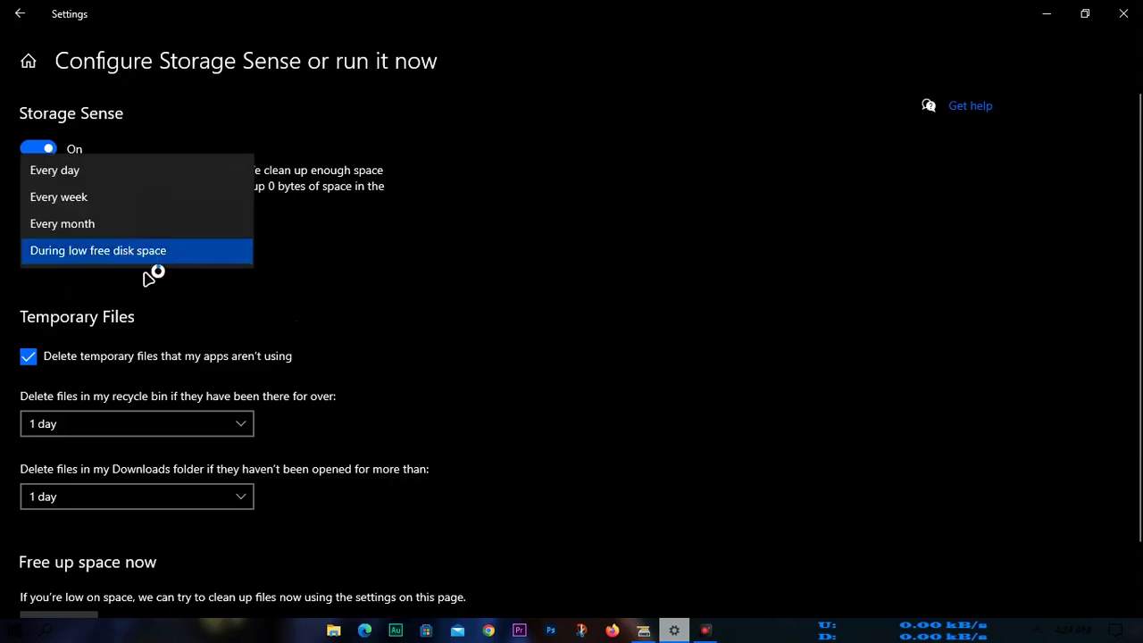
pyautogui.click(79, 176)
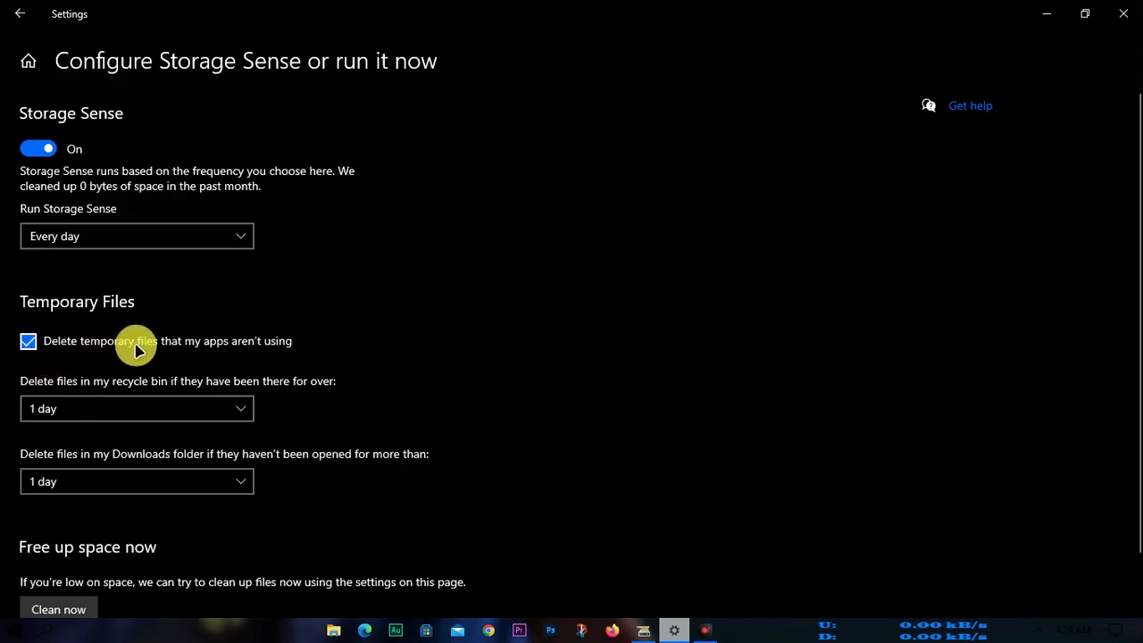
# Keep deletion of temporary files unused by apps enabled, with recycle bin files deleted after 1 day.
pyautogui.click(36, 347)
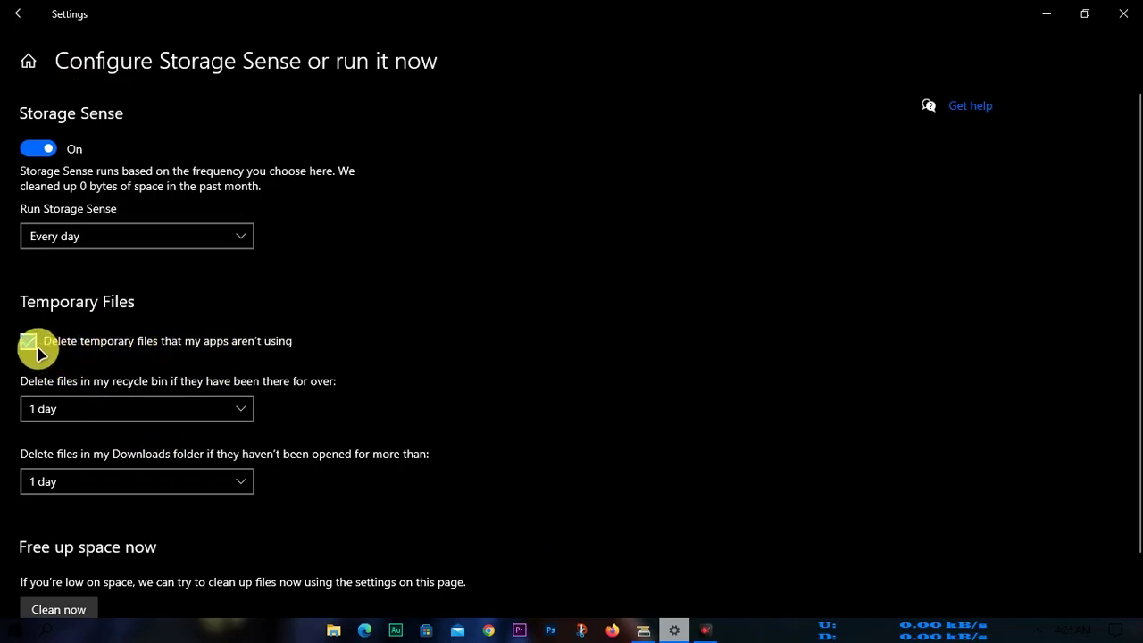
pyautogui.click(30, 344)
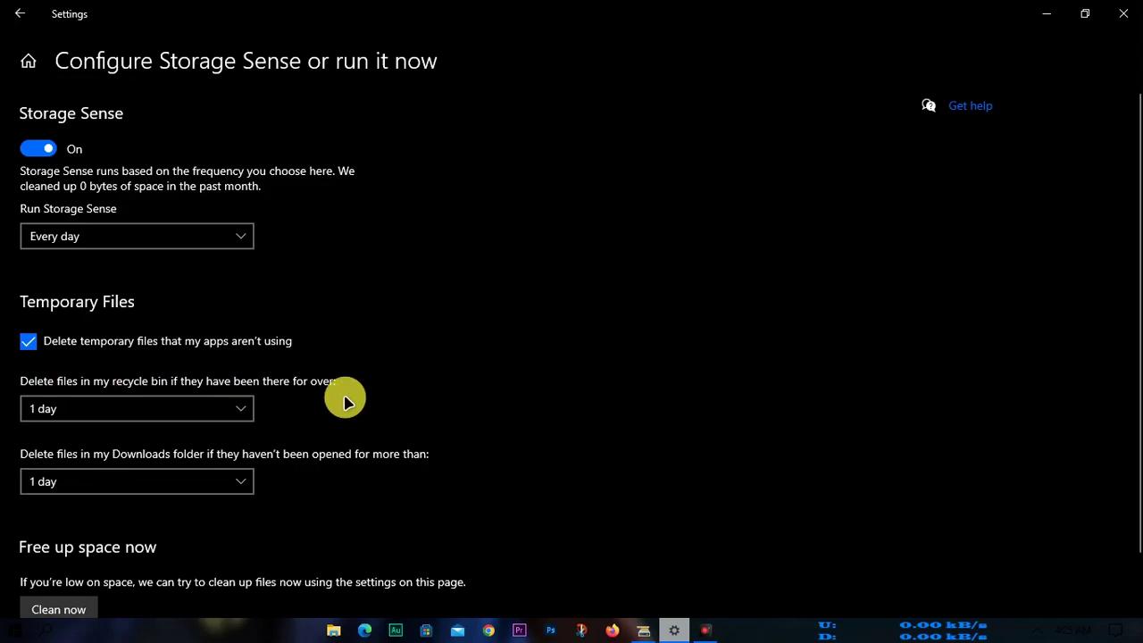
pyautogui.click(211, 421)
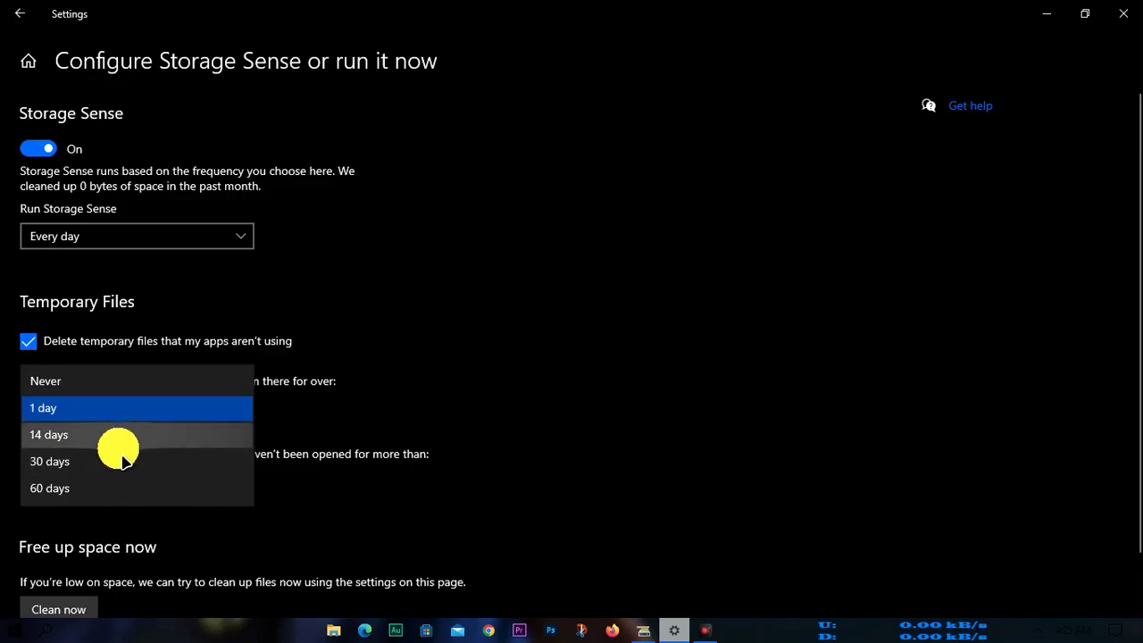
pyautogui.click(97, 416)
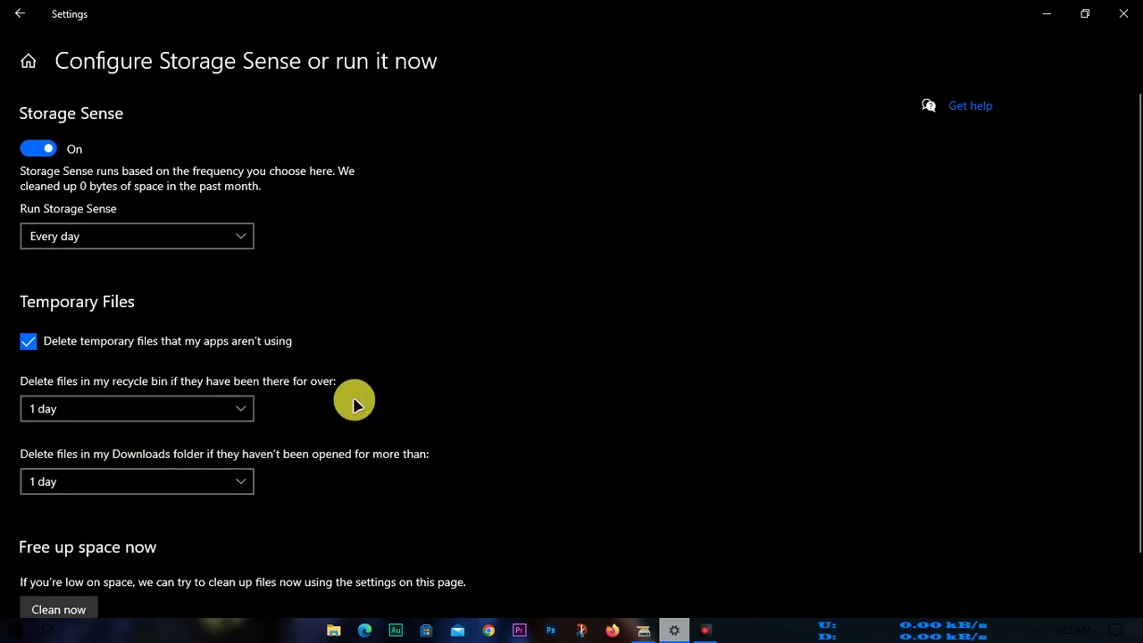
# Set the deletion of unopened files in the Downloads folder to Never.
pyautogui.scroll(-1, 355, 403)
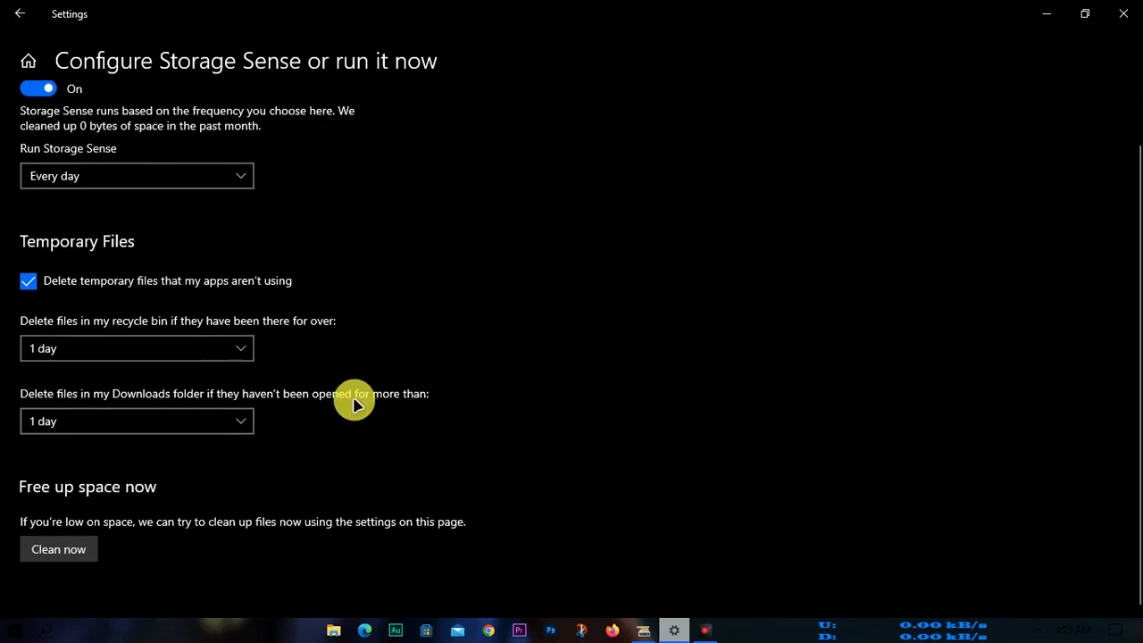
pyautogui.click(170, 415)
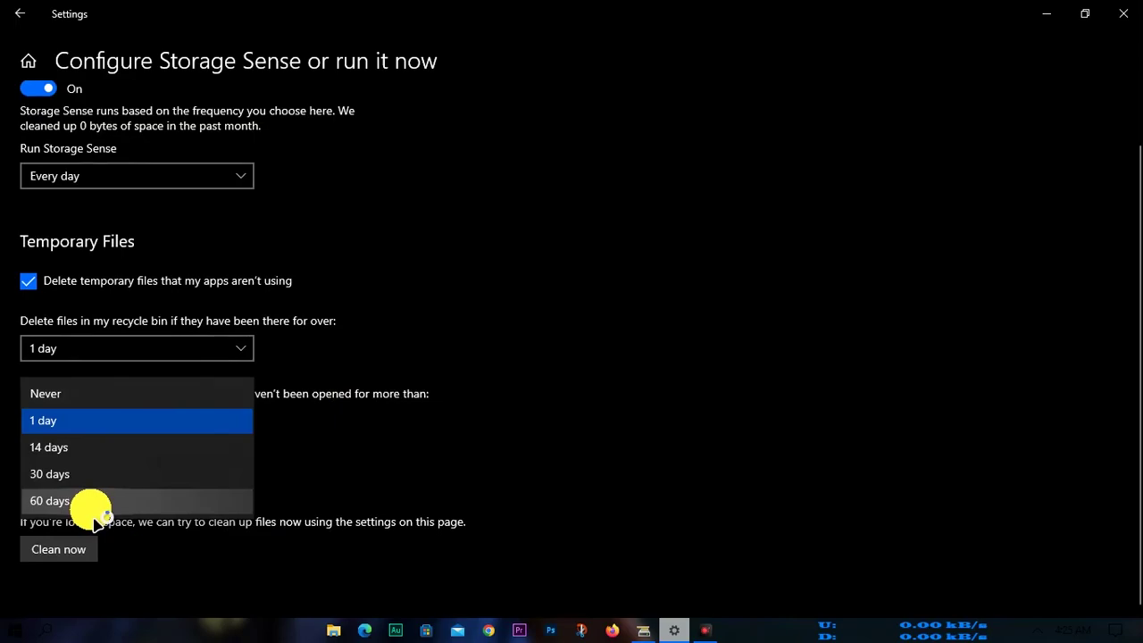
pyautogui.click(120, 394)
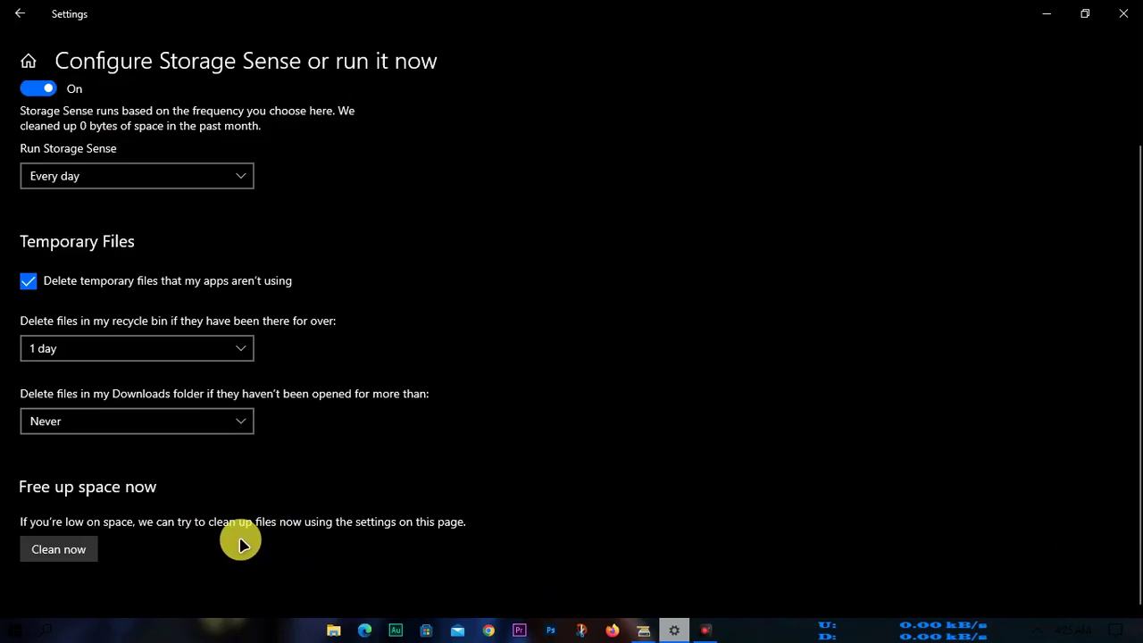
# Run the Storage Sense cleanup immediately, return to the Storage page to review it and close Settings.
pyautogui.click(63, 551)
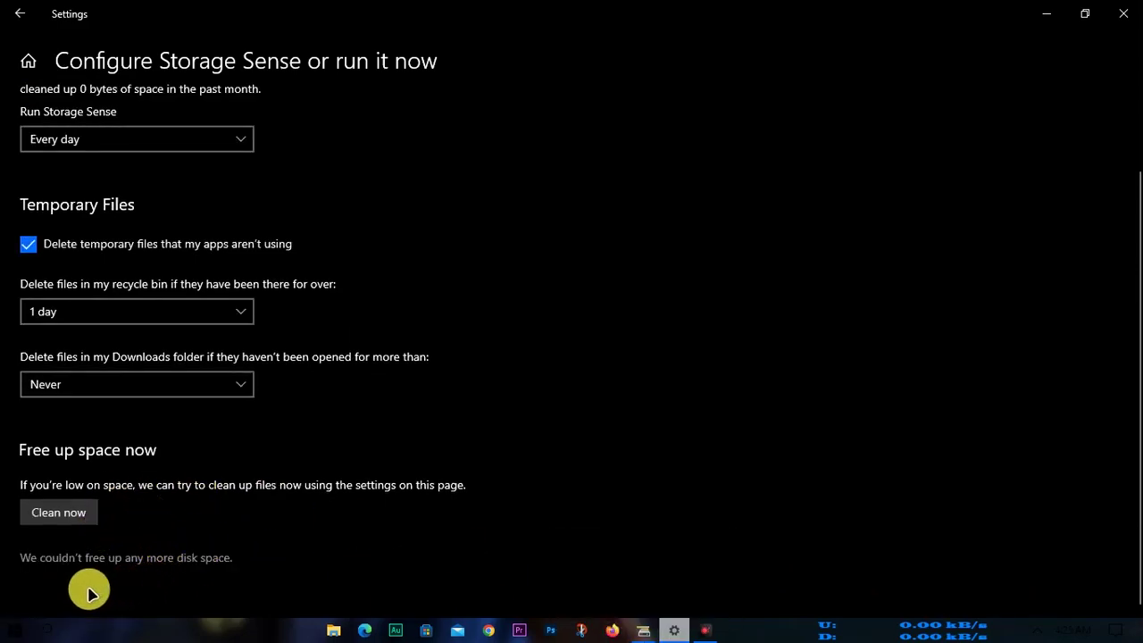
pyautogui.scroll(2, 107, 518)
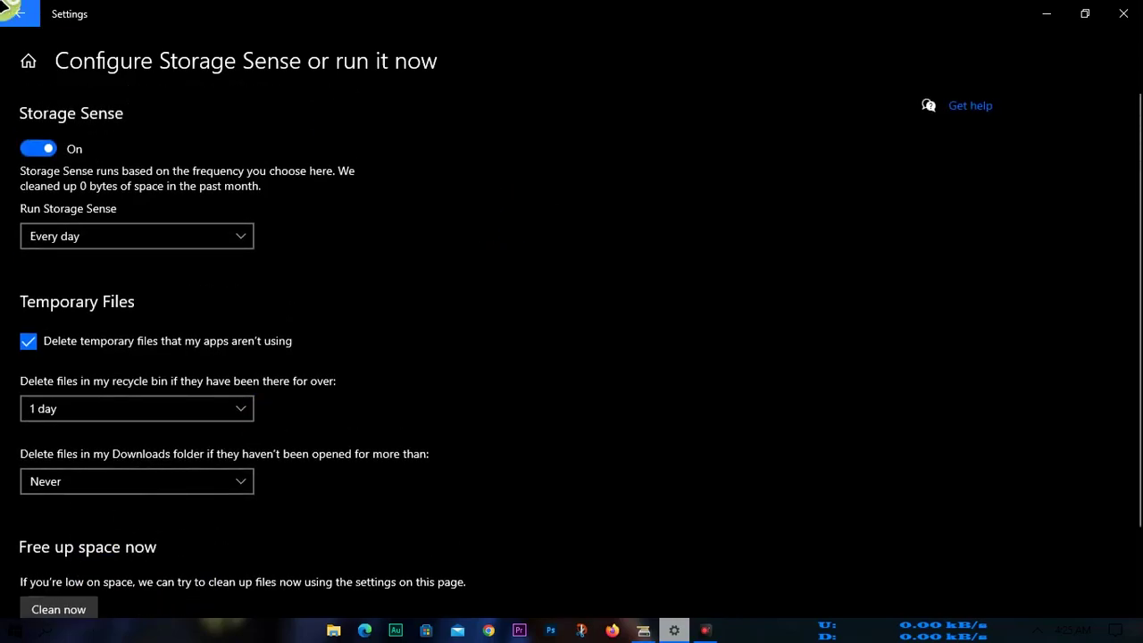
pyautogui.click(13, 12)
pyautogui.scroll(-5, 767, 258)
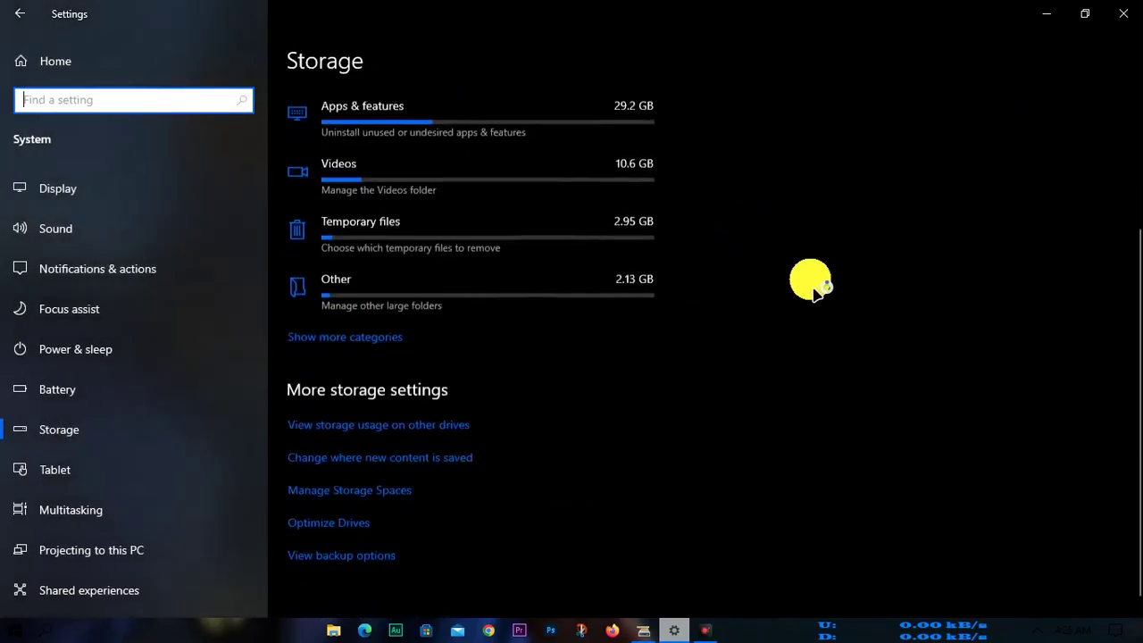
pyautogui.scroll(5, 424, 482)
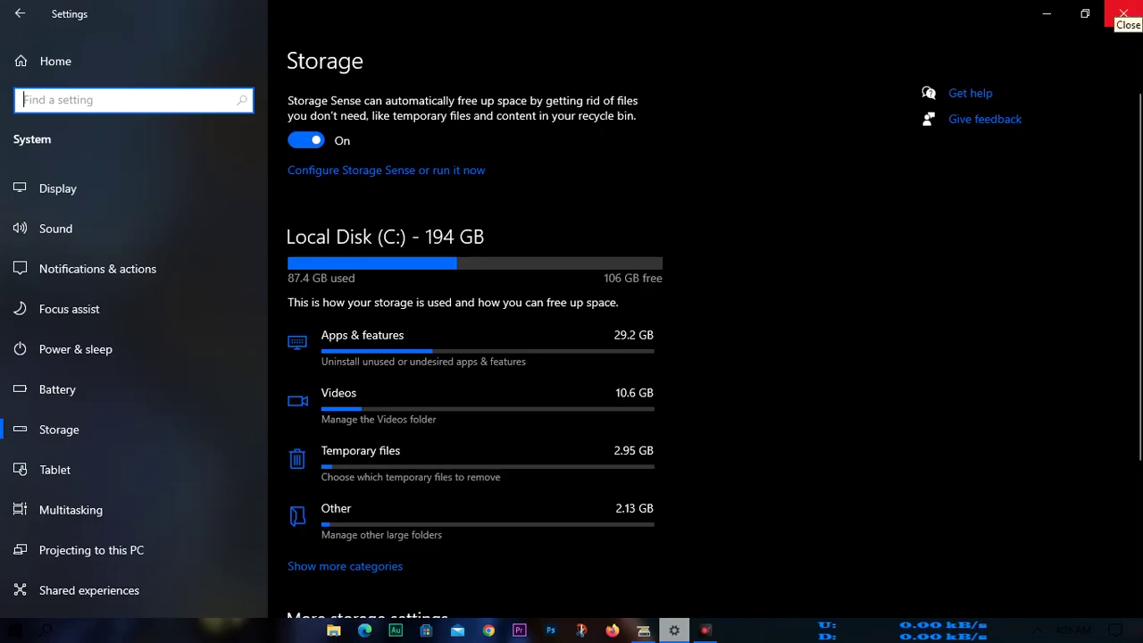
pyautogui.click(1122, 12)
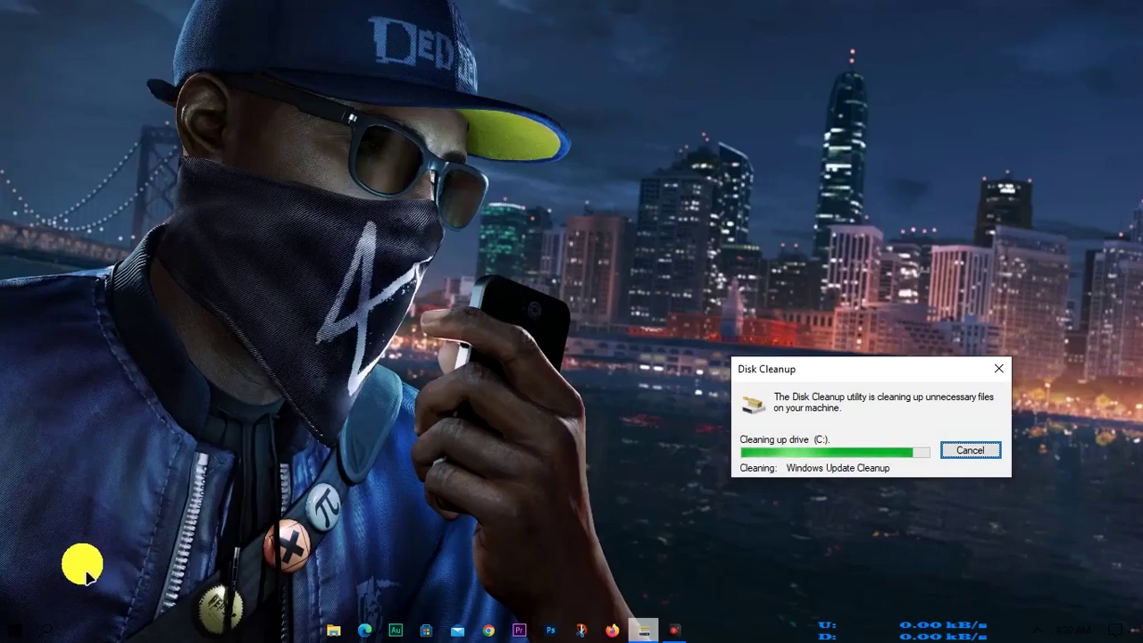
# Search Windows for msconfig, open System Configuration and move its window clear of the Disk Cleanup progress dialog.
pyautogui.click(44, 629)
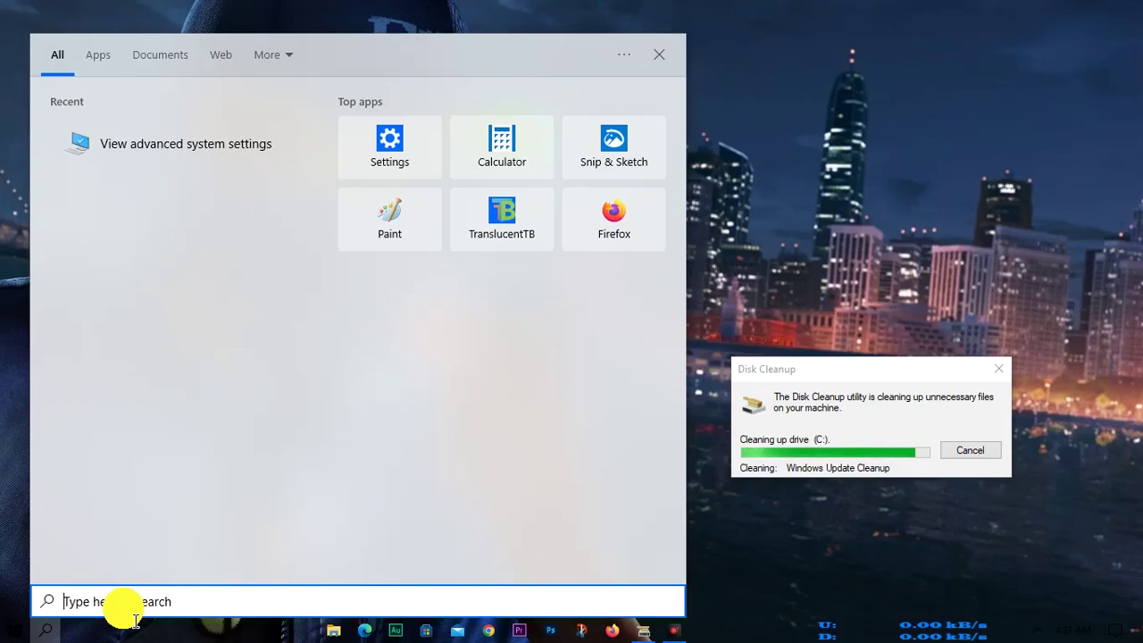
pyautogui.write('msc')
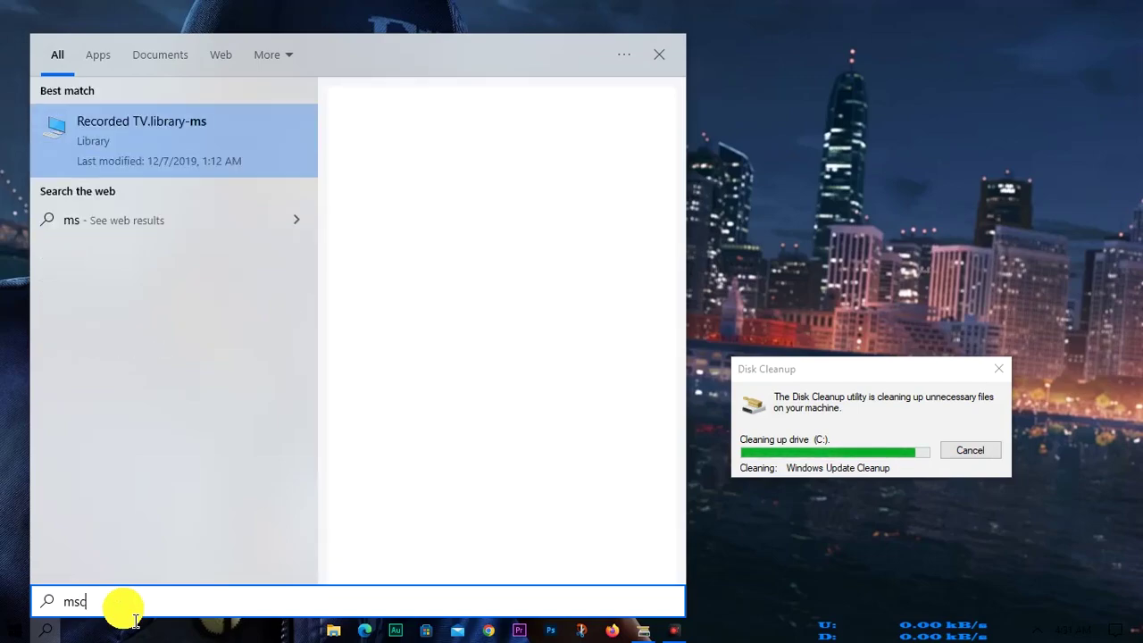
pyautogui.write('onfig')
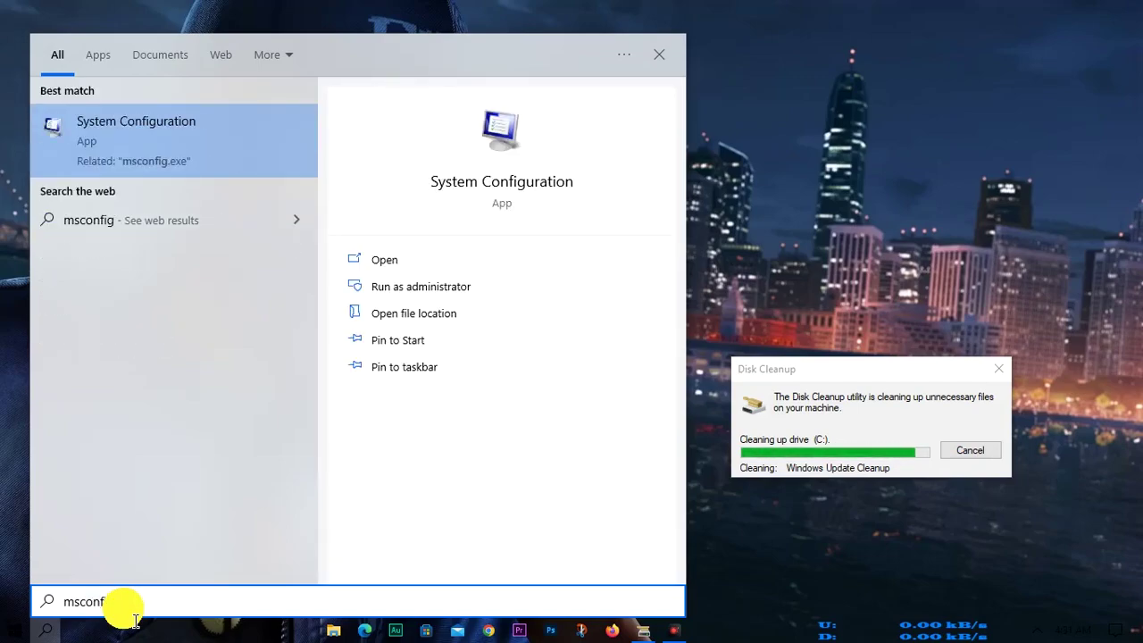
pyautogui.click(184, 140)
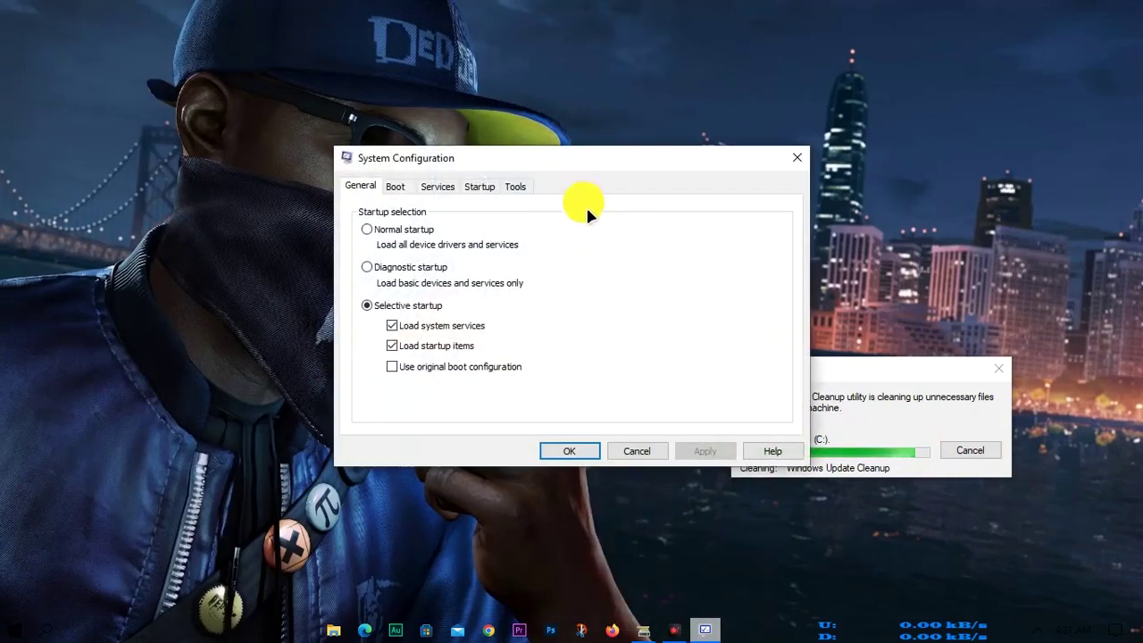
pyautogui.moveTo(522, 163); pyautogui.dragTo(373, 152)
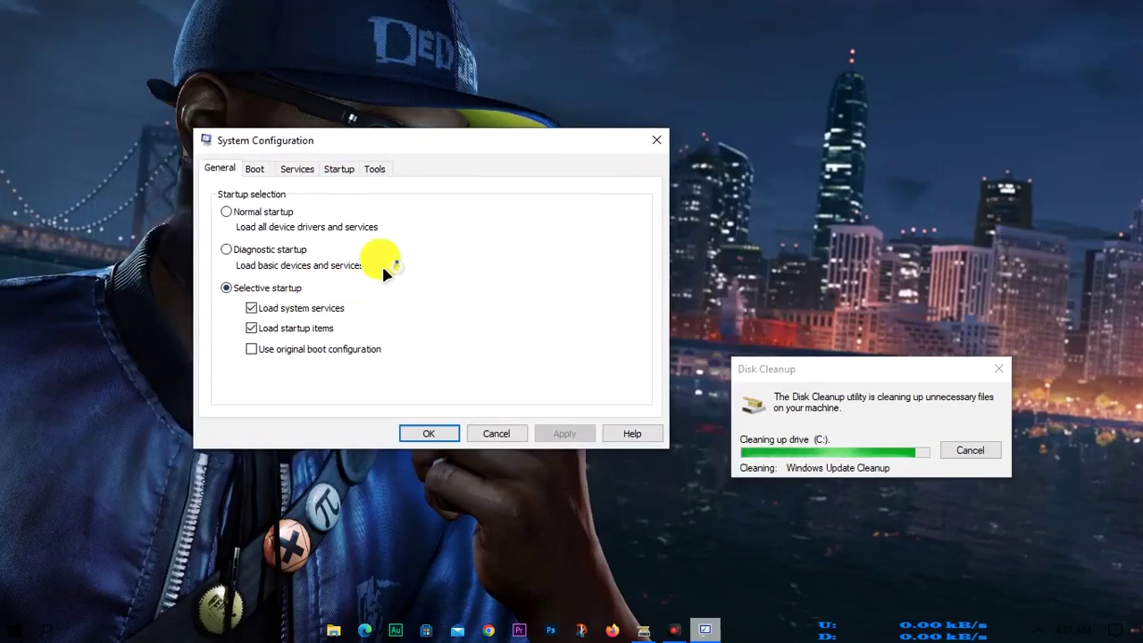
# Look through the full list of services in System Configuration, checking their manufacturer and running status.
pyautogui.click(298, 172)
pyautogui.scroll(-15, 303, 331)
pyautogui.scroll(-15, 297, 344)
pyautogui.scroll(15, 297, 344)
pyautogui.scroll(15, 297, 344)
pyautogui.press('Home')
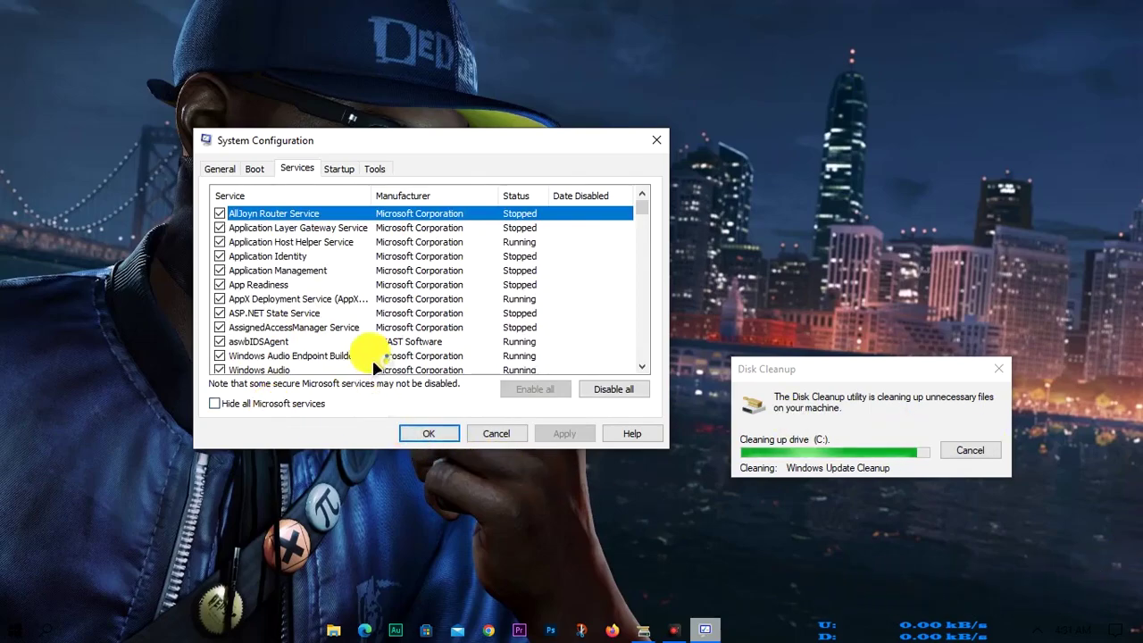
pyautogui.scroll(-15, 408, 304)
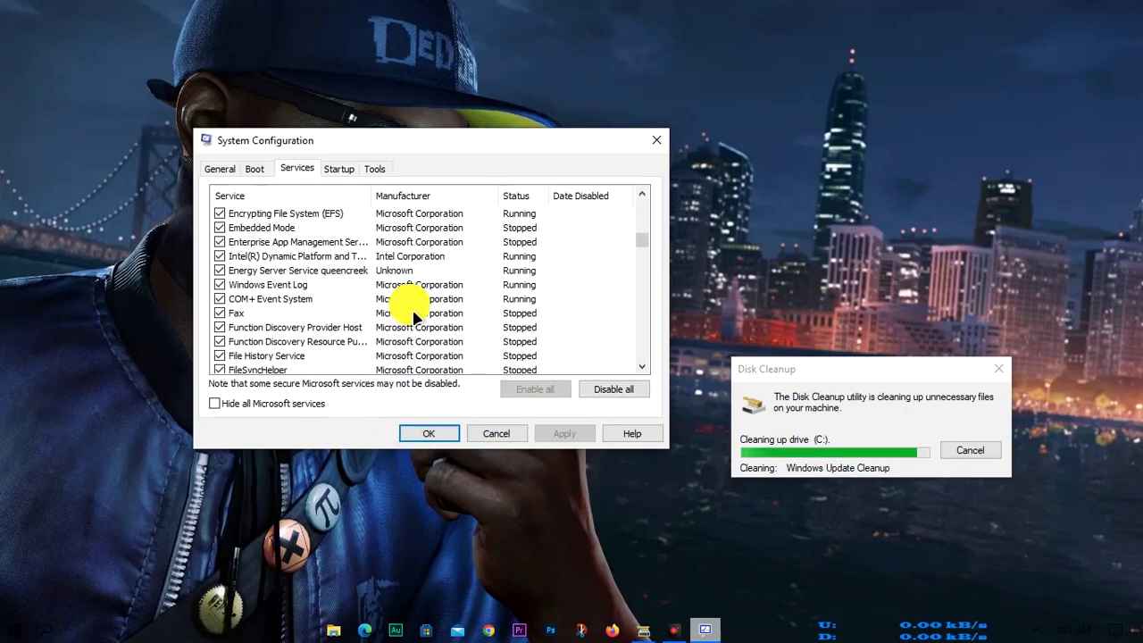
pyautogui.scroll(-6, 413, 317)
pyautogui.scroll(-20, 413, 317)
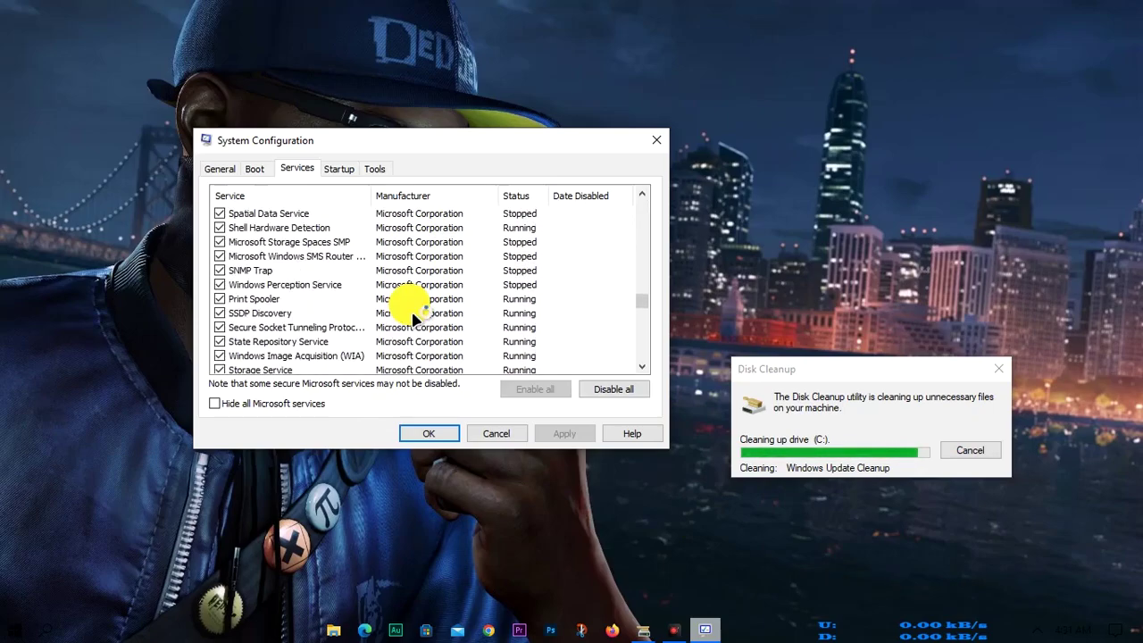
pyautogui.scroll(-5, 413, 317)
pyautogui.scroll(-15, 413, 317)
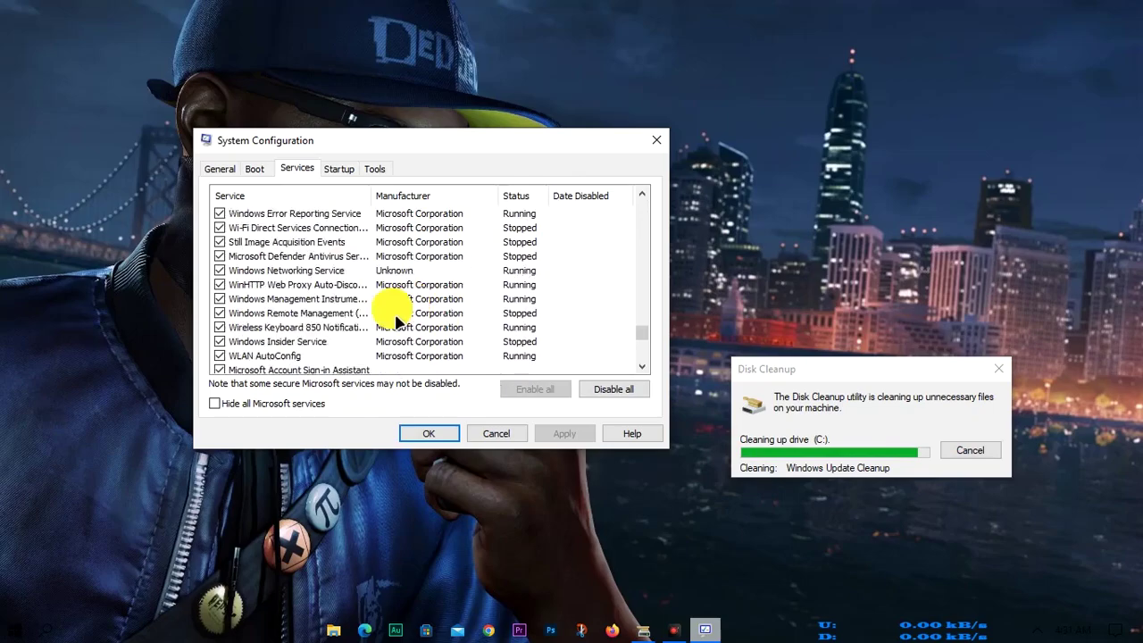
pyautogui.scroll(15, 358, 324)
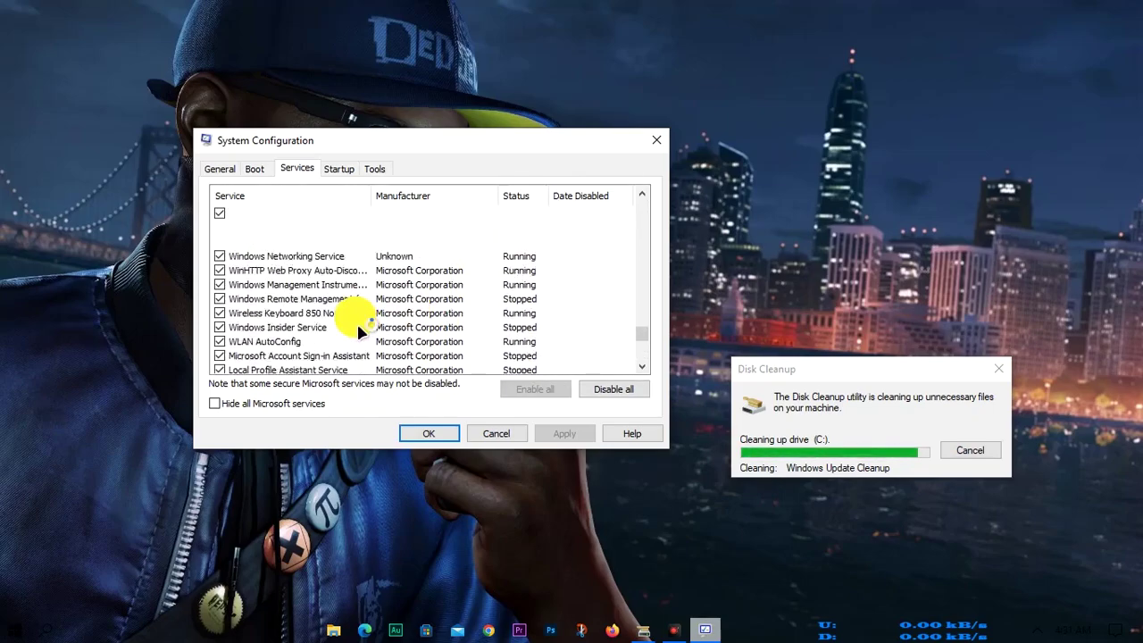
pyautogui.scroll(15, 358, 326)
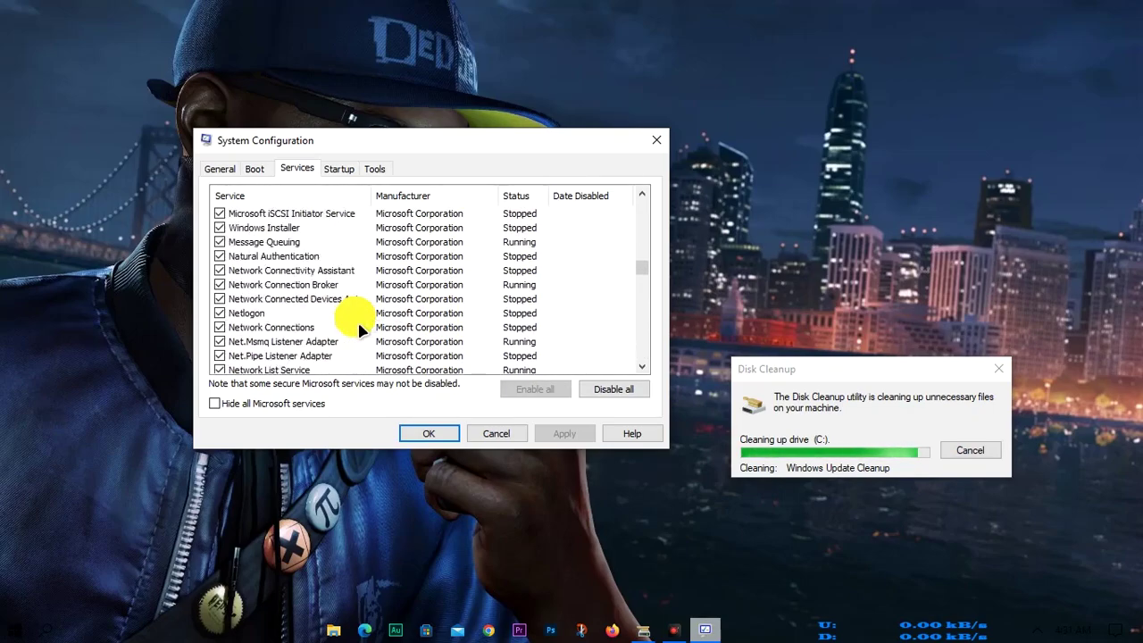
pyautogui.scroll(2, 297, 291)
# Disable the Avast SecureLine VPN service.
pyautogui.scroll(-12, 297, 303)
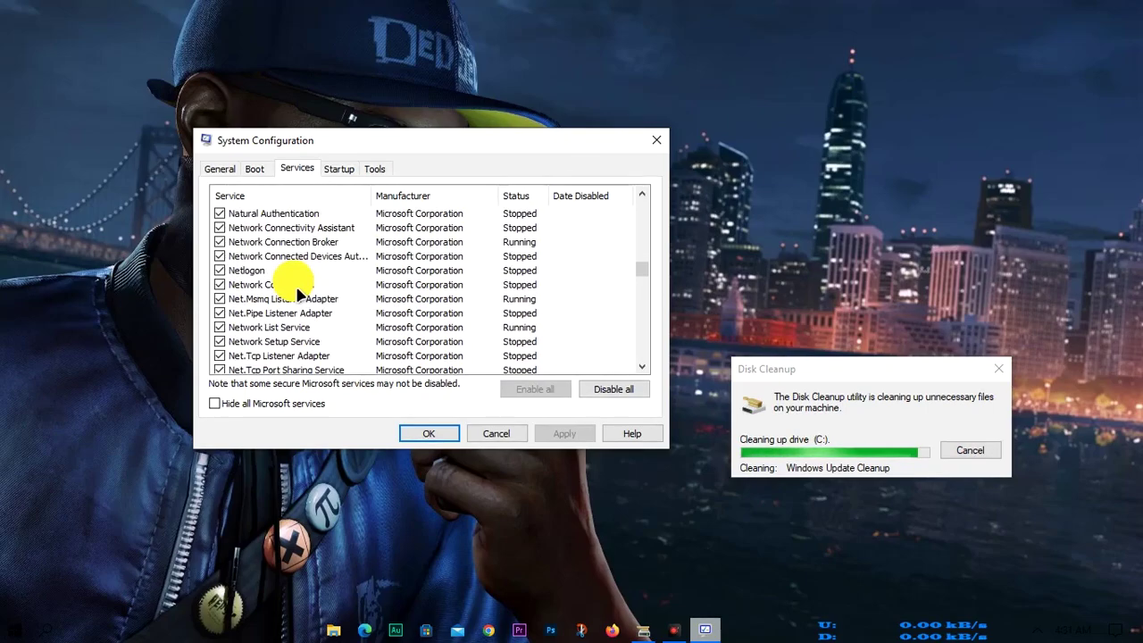
pyautogui.scroll(-5, 298, 319)
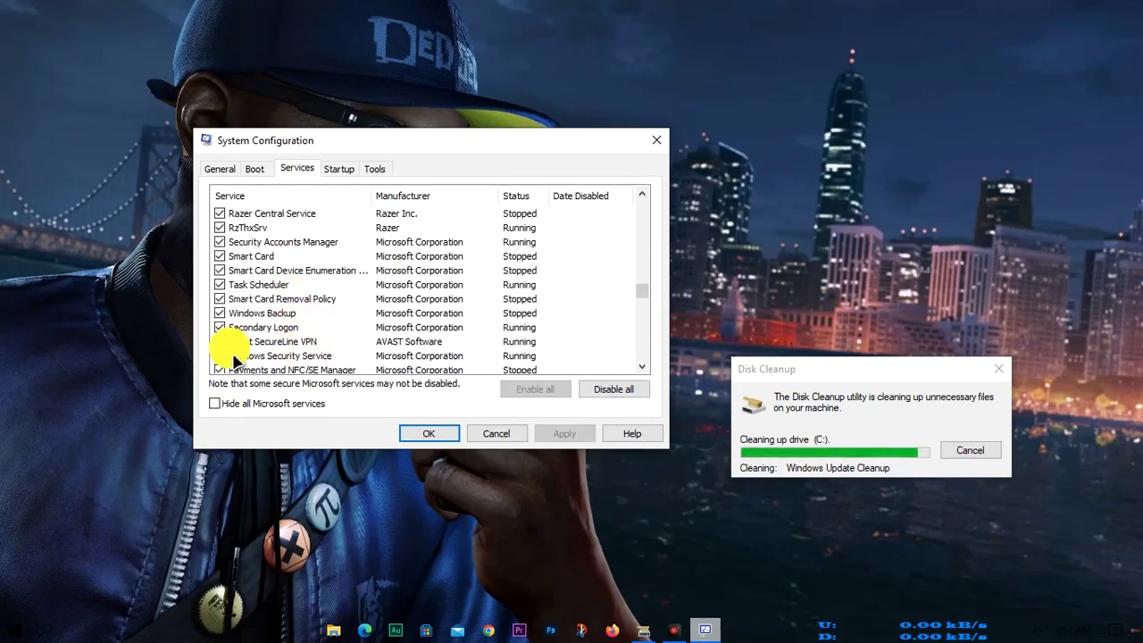
pyautogui.click(221, 342)
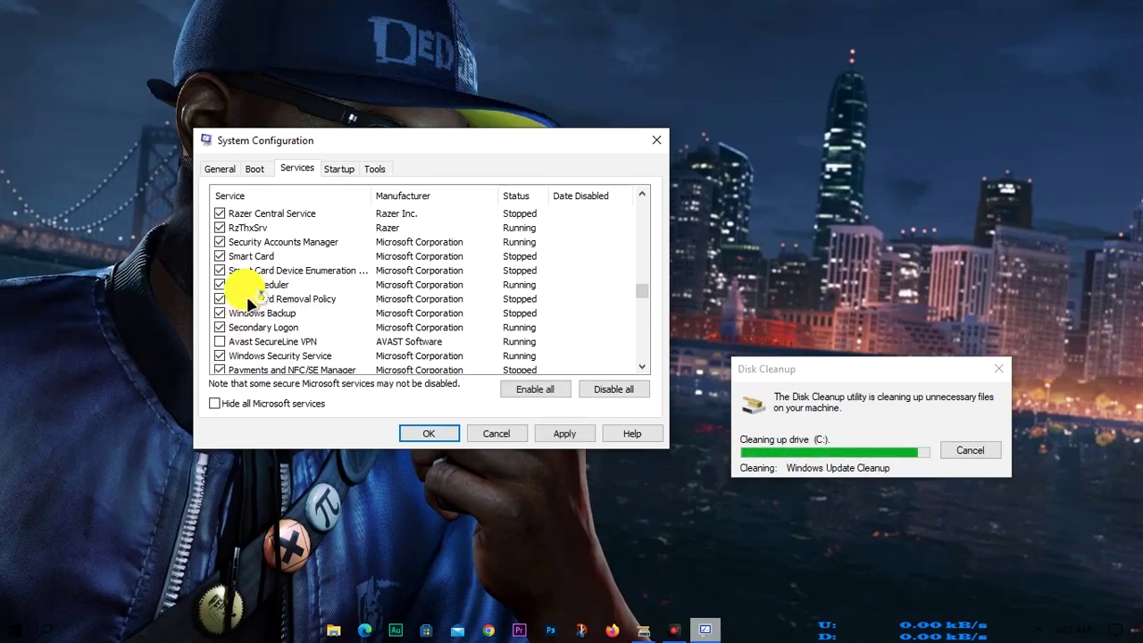
# Review the services listed after Avast SecureLine VPN for others to disable and return to the start of the list.
pyautogui.scroll(-3, 326, 328)
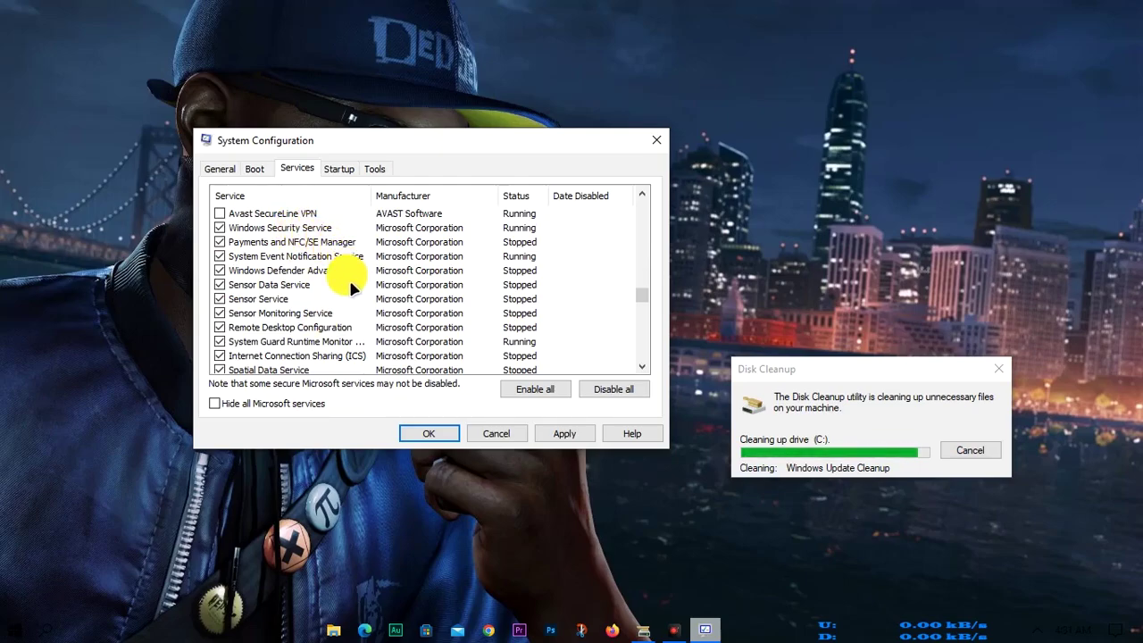
pyautogui.scroll(-3, 336, 295)
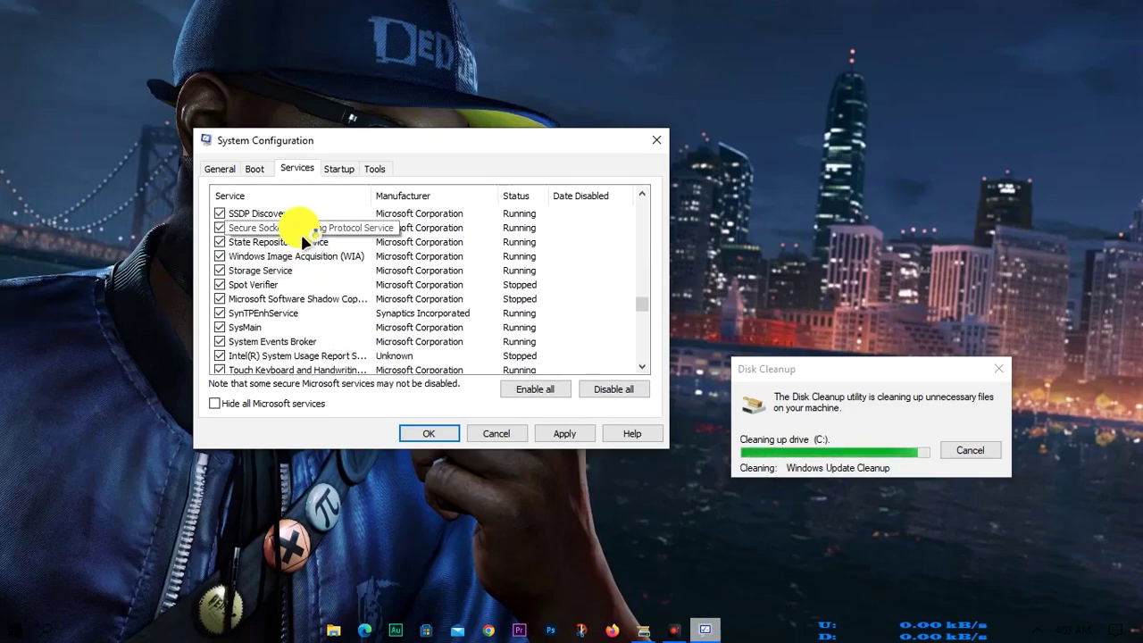
pyautogui.scroll(-3, 303, 268)
pyautogui.scroll(-3, 332, 308)
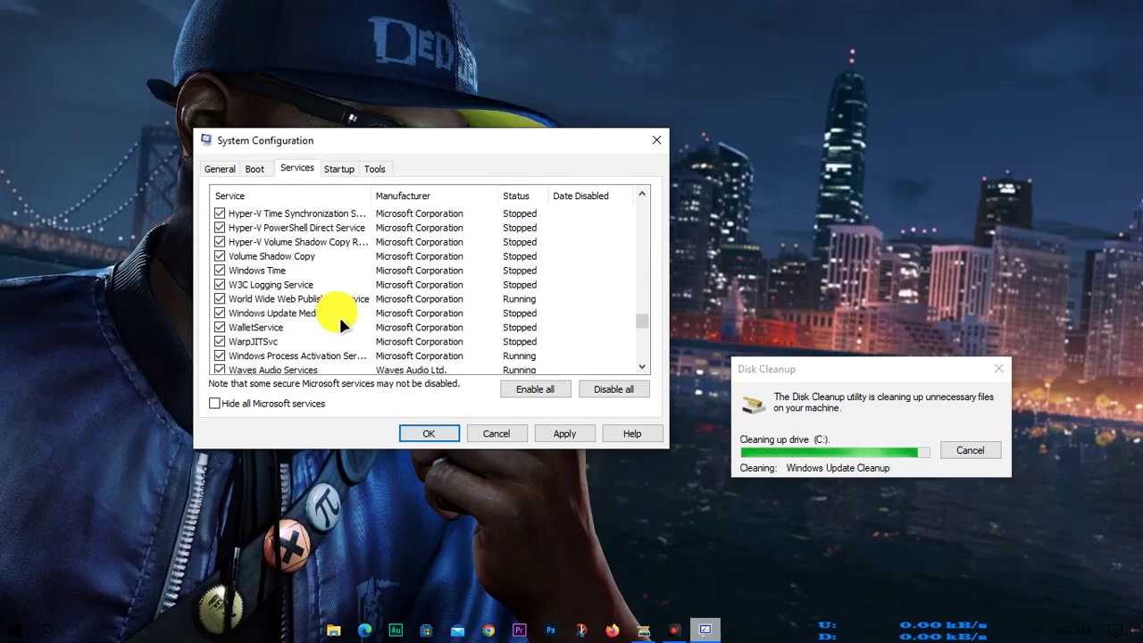
pyautogui.scroll(-3, 340, 316)
pyautogui.scroll(9, 343, 317)
pyautogui.scroll(20, 342, 319)
pyautogui.scroll(5, 343, 317)
pyautogui.scroll(-1, 343, 317)
pyautogui.scroll(1, 354, 269)
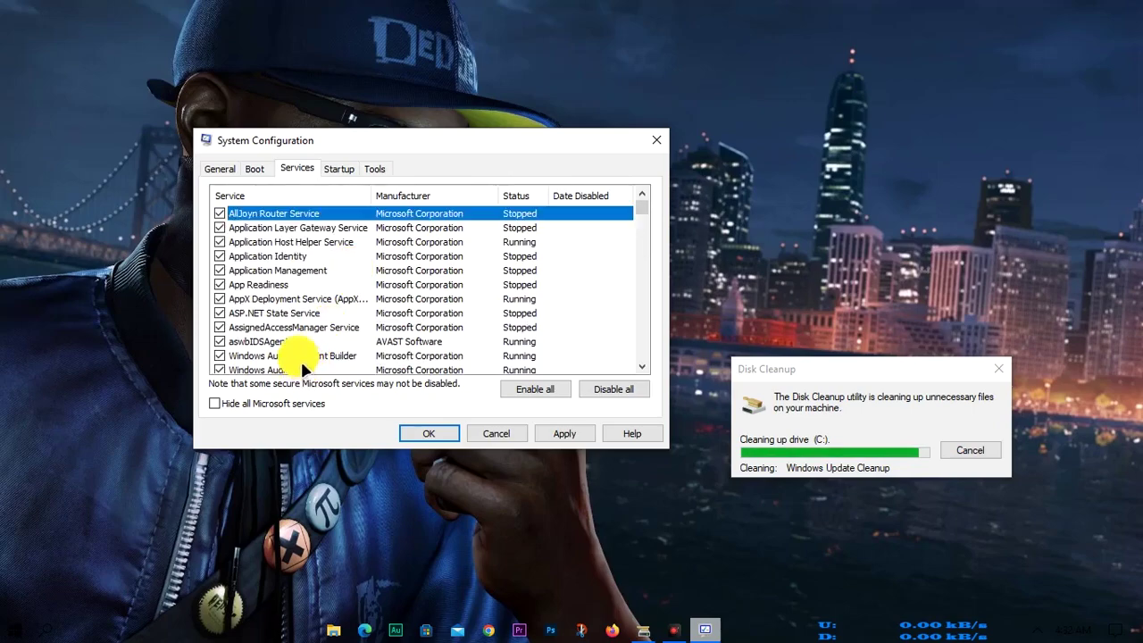
# Disable the Avast Antivirus and Avast AntiTrack services.
pyautogui.scroll(-1, 293, 355)
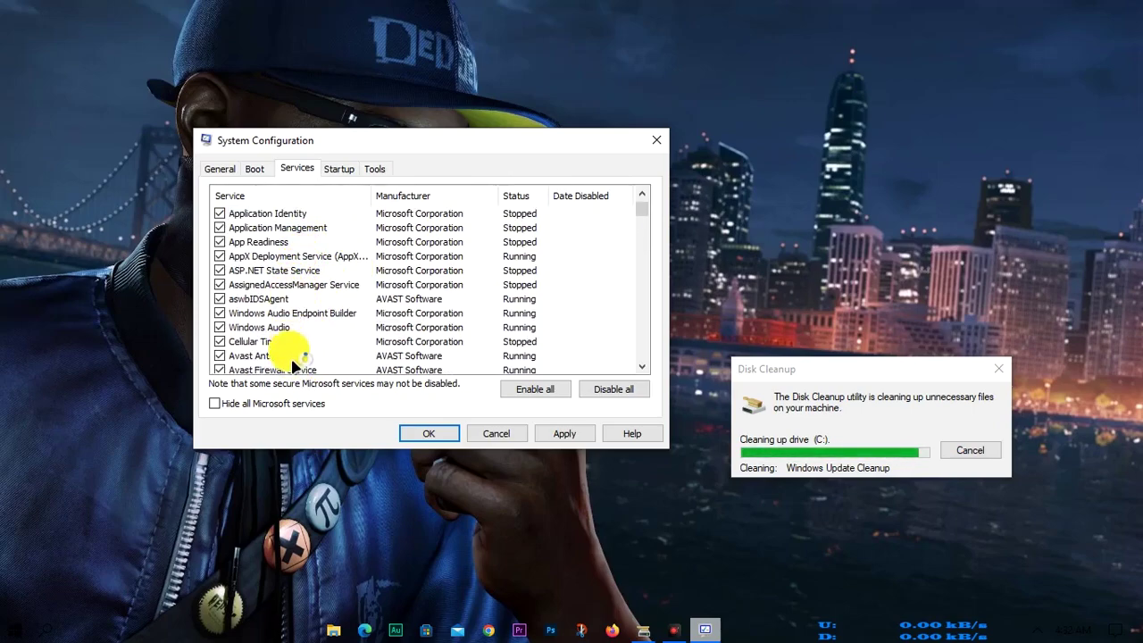
pyautogui.click(267, 358)
pyautogui.click(220, 356)
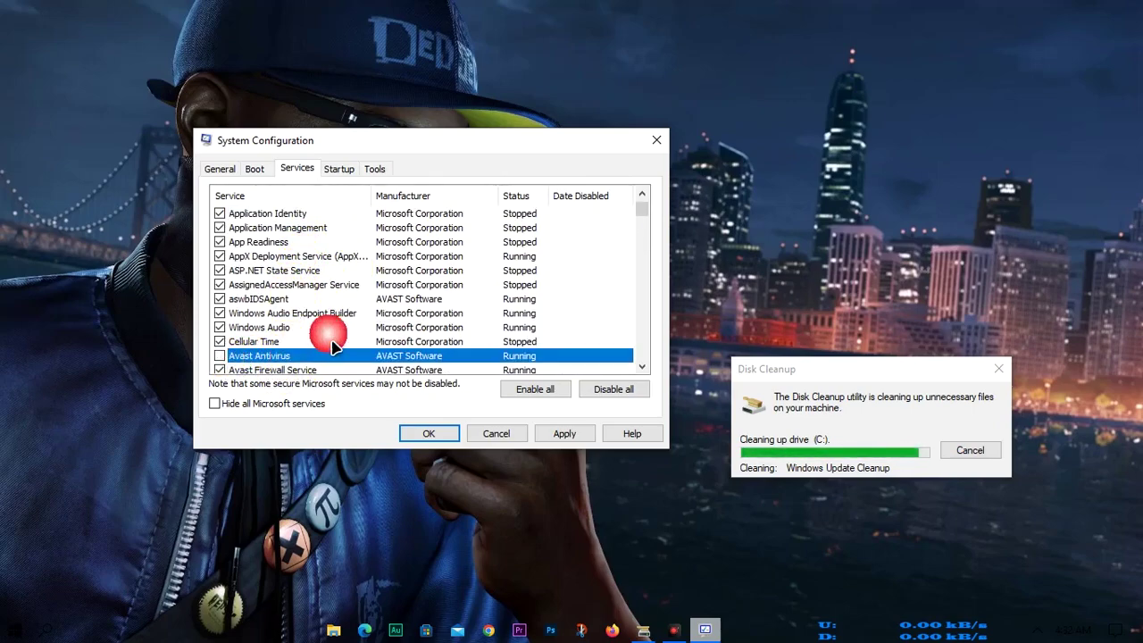
pyautogui.scroll(-1, 335, 348)
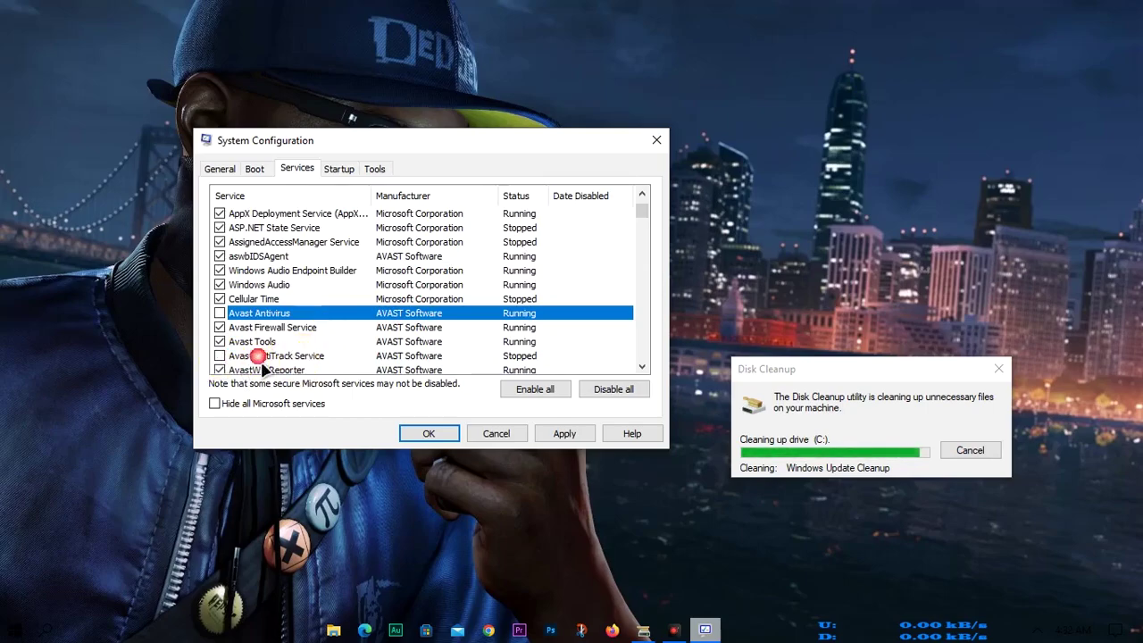
pyautogui.scroll(-1, 268, 357)
# Check further down the services list, apply the service changes and close System Configuration.
pyautogui.scroll(-3, 328, 357)
pyautogui.scroll(-12, 324, 334)
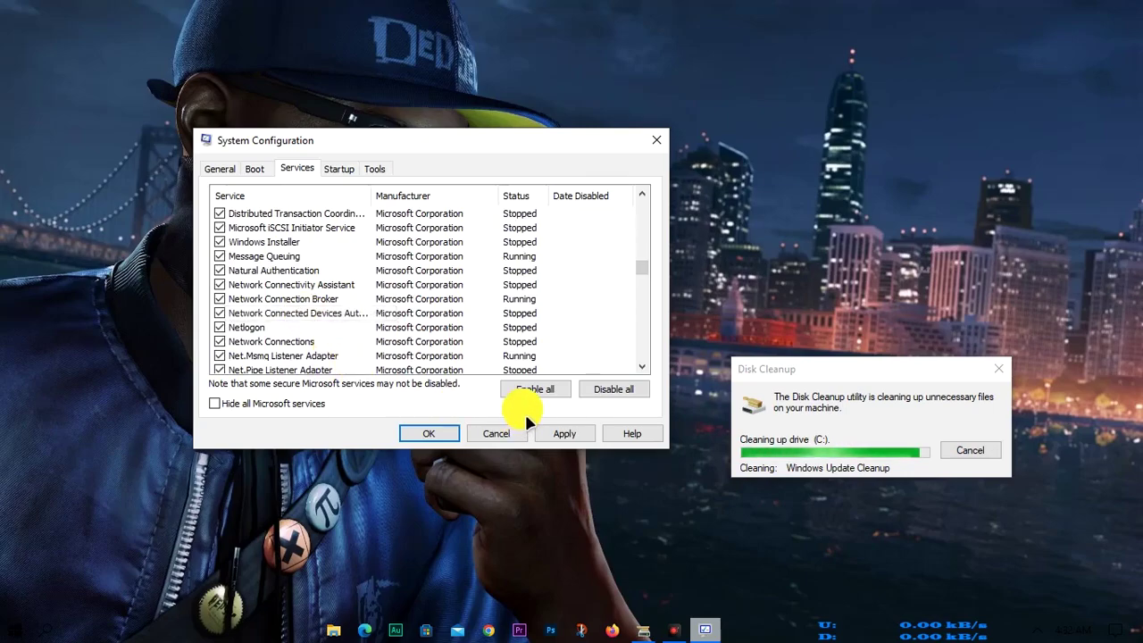
pyautogui.click(564, 433)
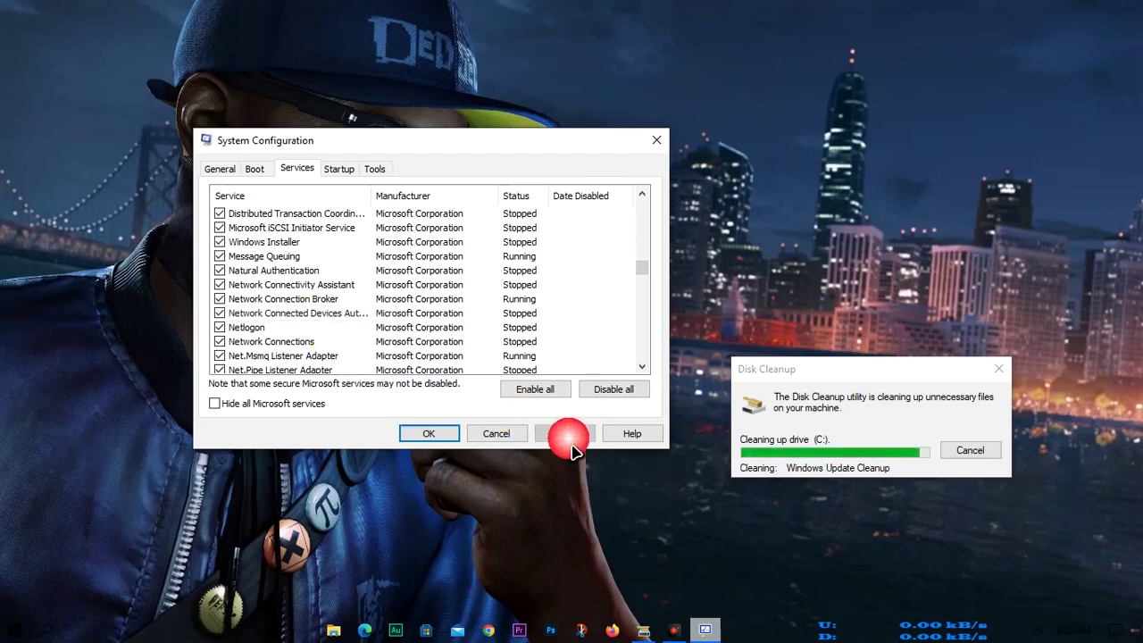
pyautogui.click(435, 437)
pyautogui.click(511, 350)
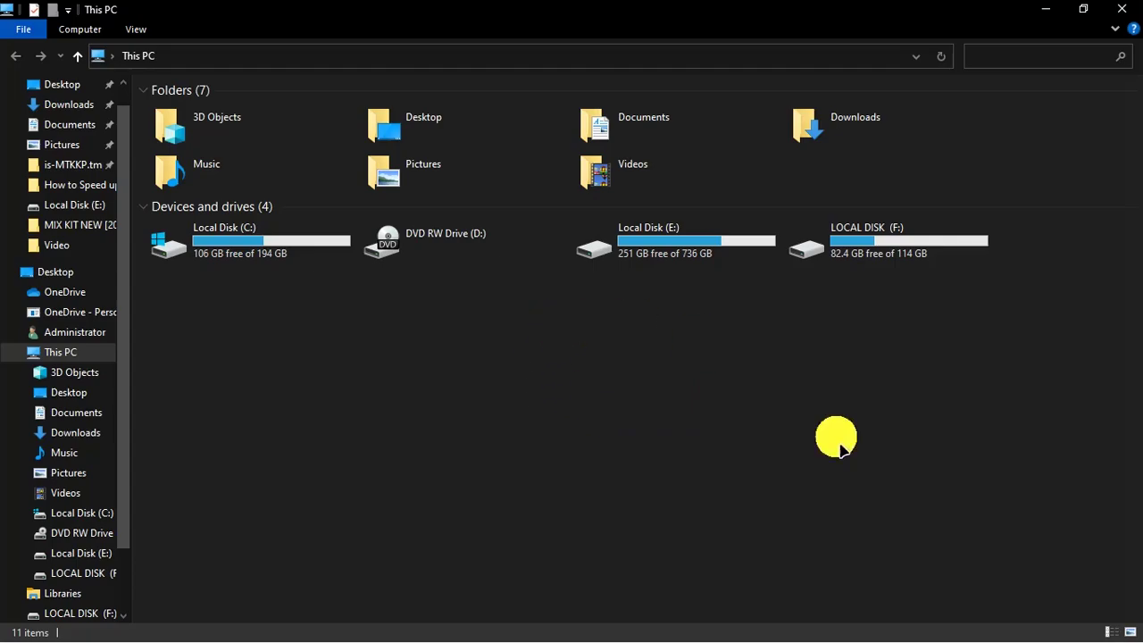
pyautogui.click(773, 239)
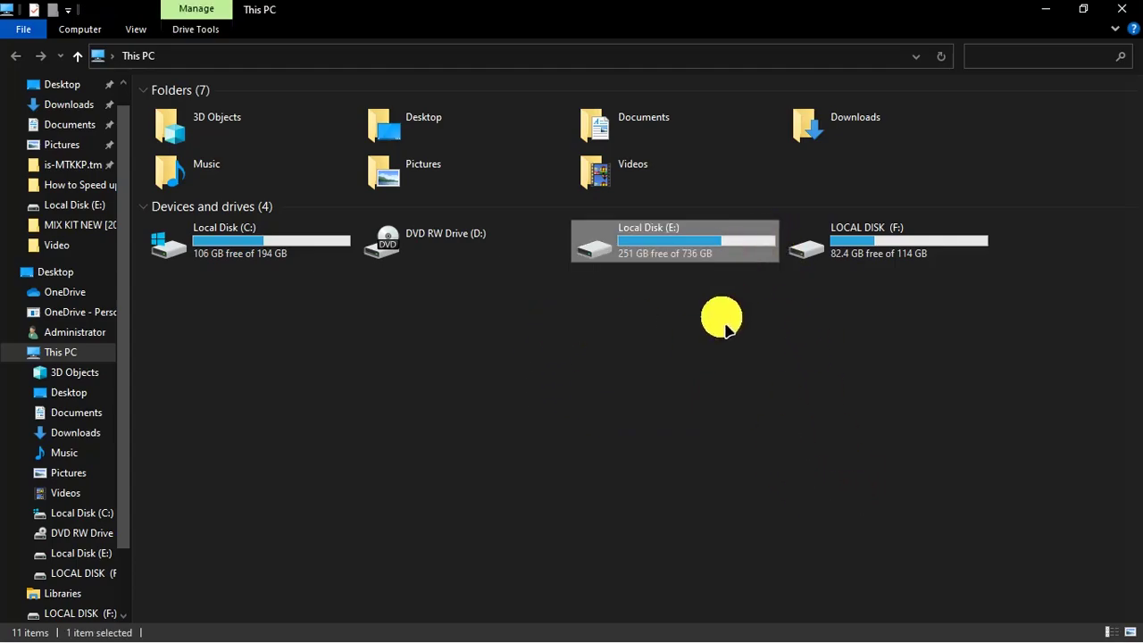
pyautogui.rightClick(705, 333)
pyautogui.click(748, 403)
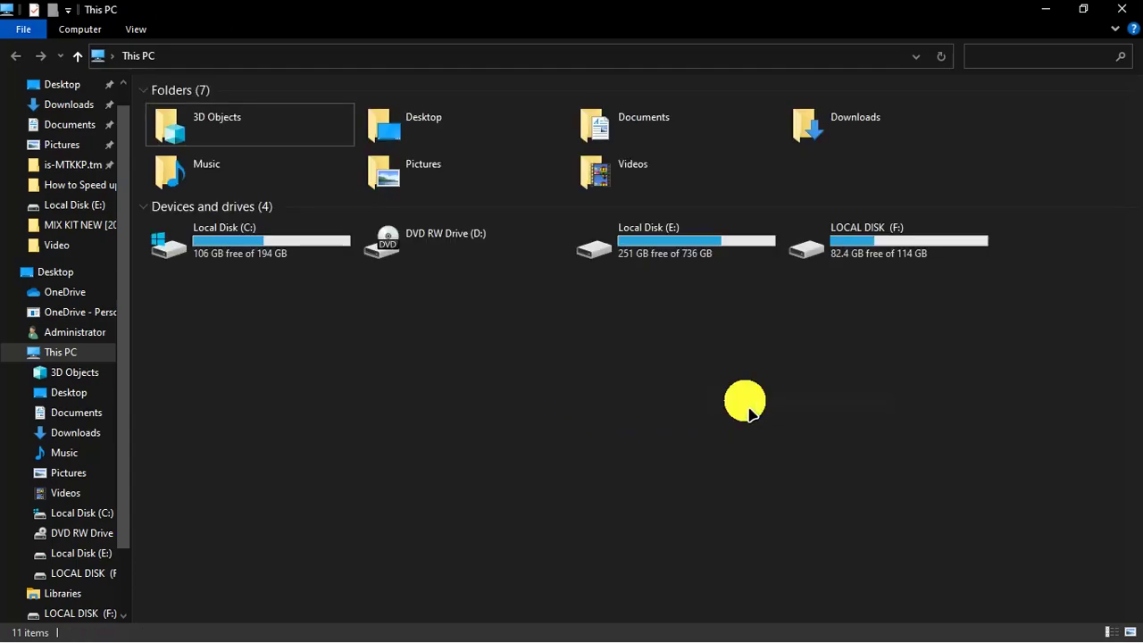